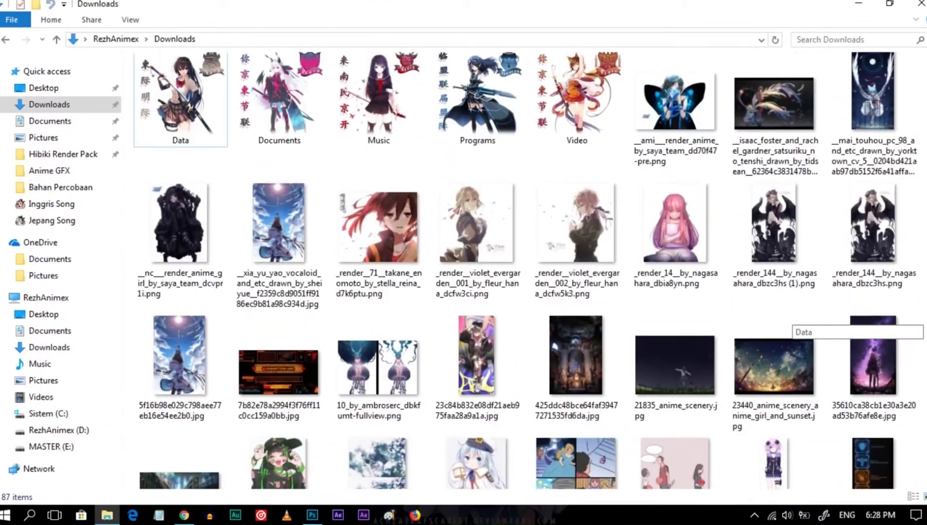
Open the checkered hallway JPG from Downloads in Photoshop and add a new layer to the girl poster.
scroll(730, 244, "down", 5)
scroll(730, 195, "down", 3)
left_click(773, 156)
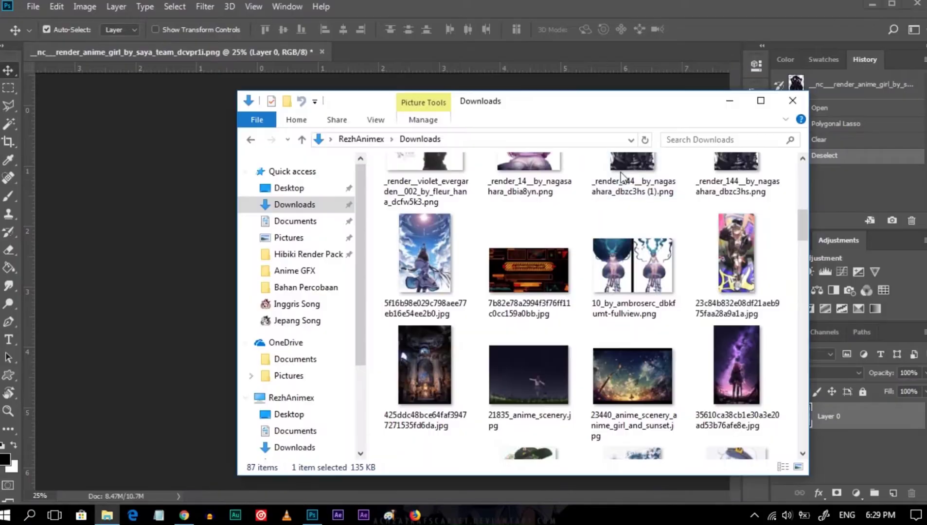
left_click_drag(620, 273, 592, 64)
key("ctrl+Tab")
left_click(892, 492)
Move the new layer below the girl and fill it solid black.
left_click_drag(856, 414, 855, 445)
key("g")
left_click(496, 195)
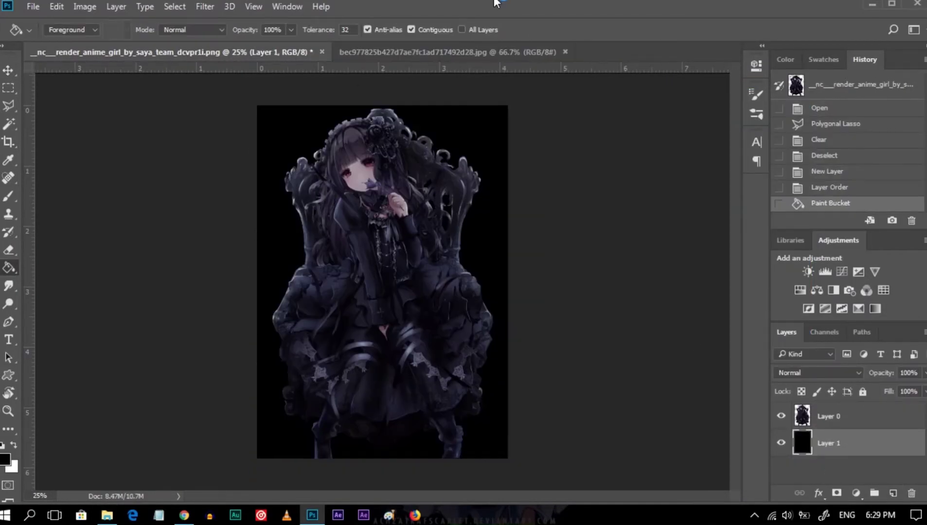
key("v")
Add crossing horizontal and vertical guides to the poster, then return to the hallway photo.
key("ctrl+Tab")
key("ctrl+Tab")
key("z")
left_click(234, 99)
key("v")
left_click_drag(253, 70, 270, 331)
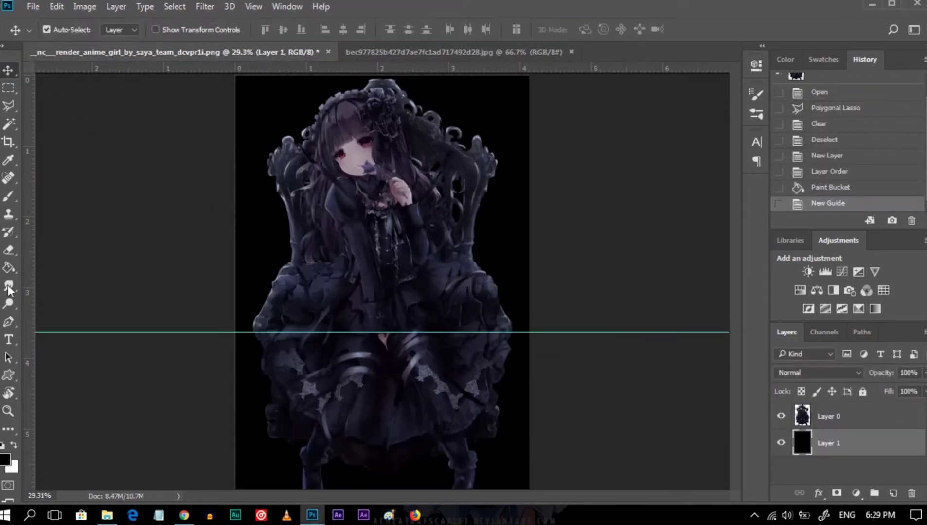
left_click_drag(190, 298, 237, 292)
key("z")
scroll(457, 252, "down", 1)
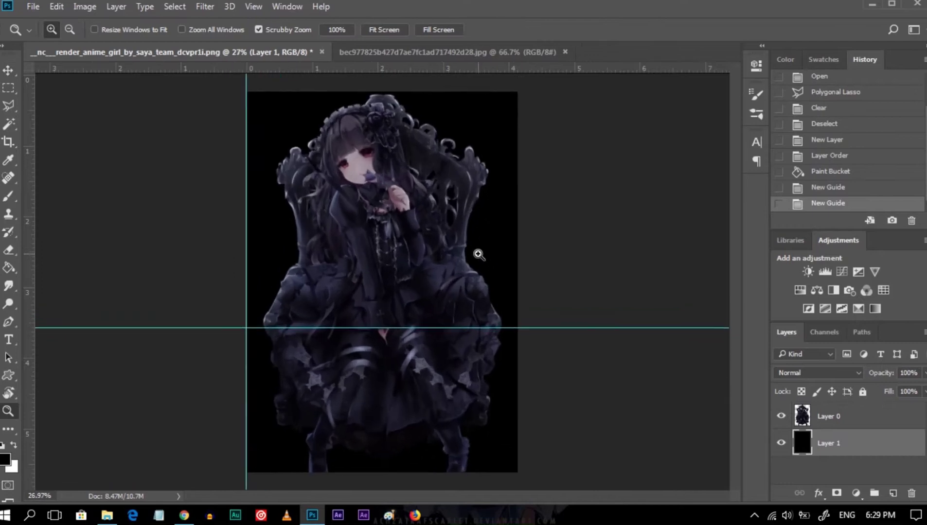
key("v")
left_click_drag(508, 327, 508, 326)
left_click(35, 284)
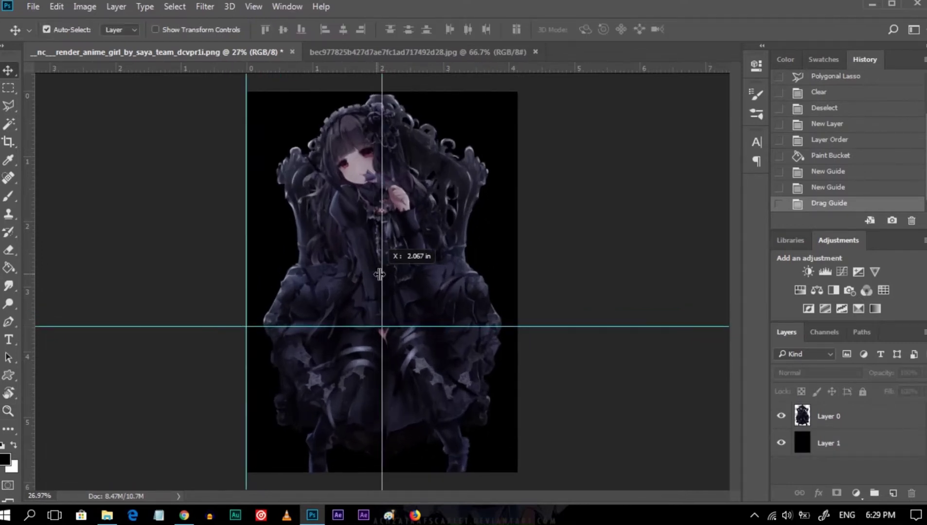
left_click(439, 50)
key("l")
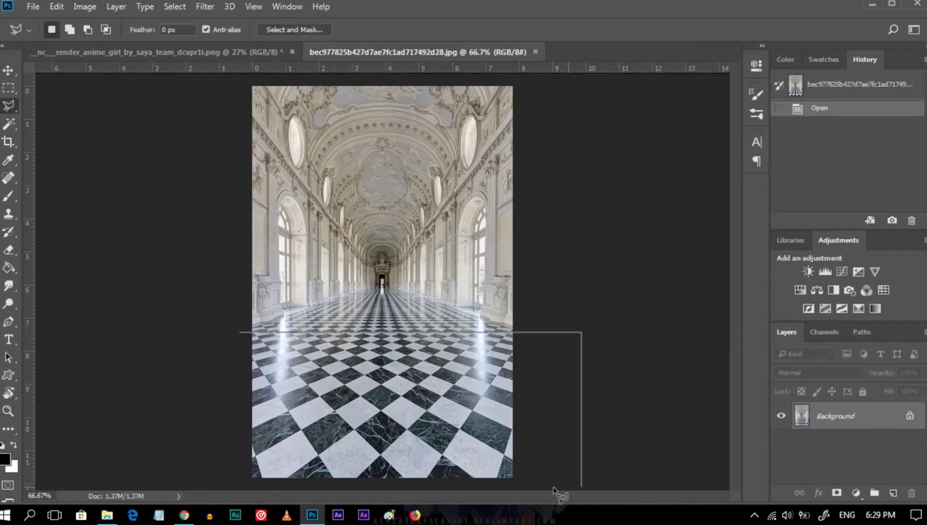
Lasso the checkered floor, copy it to its own layer, and drag it into the poster.
left_click(237, 332)
right_click(379, 367)
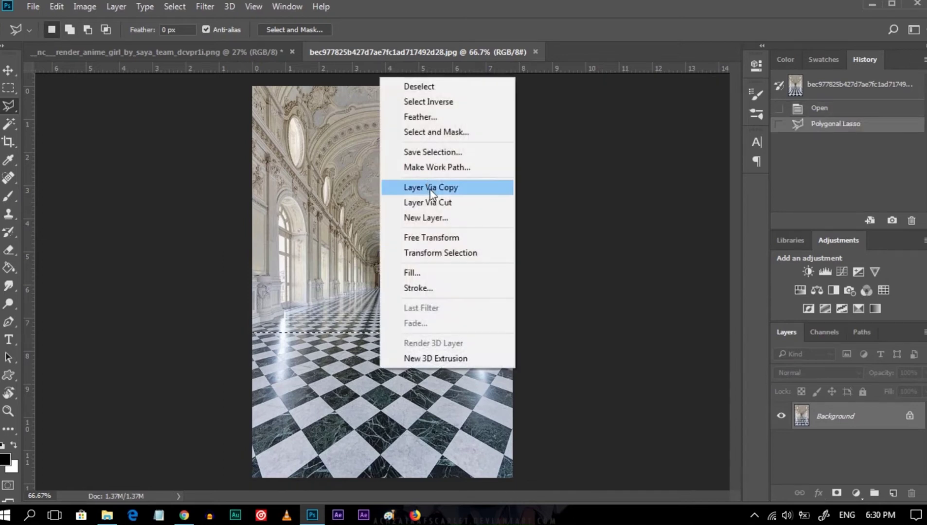
left_click(423, 184)
key("v")
mouse_move(406, 373)
left_mouse_down()
mouse_move(256, 54)
mouse_move(433, 354)
left_mouse_up()
Scale the floor to span the poster's bottom and move it beneath the girl.
key("ctrl+t")
left_click_drag(450, 285, 685, 152)
left_click_drag(566, 215, 441, 344)
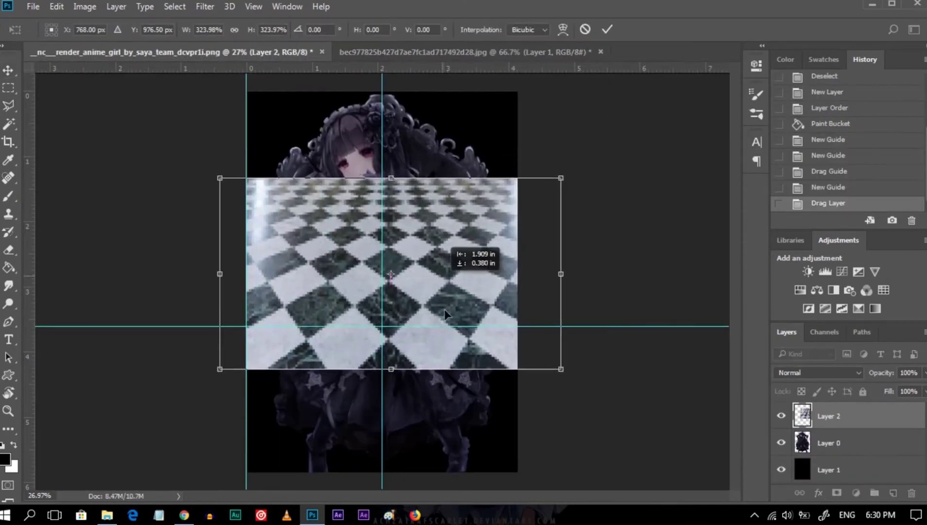
key("Return")
key("ctrl+bracketleft")
Try distorting the floor into perspective, then cancel that transform.
key("ctrl+t")
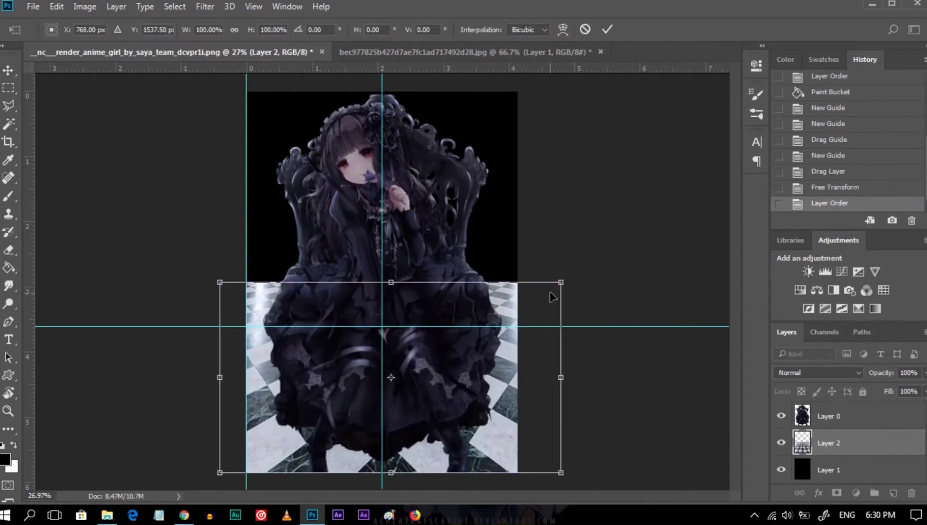
left_click_drag(560, 281, 618, 251)
left_click_drag(217, 250, 257, 268)
left_click_drag(618, 251, 545, 265)
left_click_drag(225, 267, 223, 263)
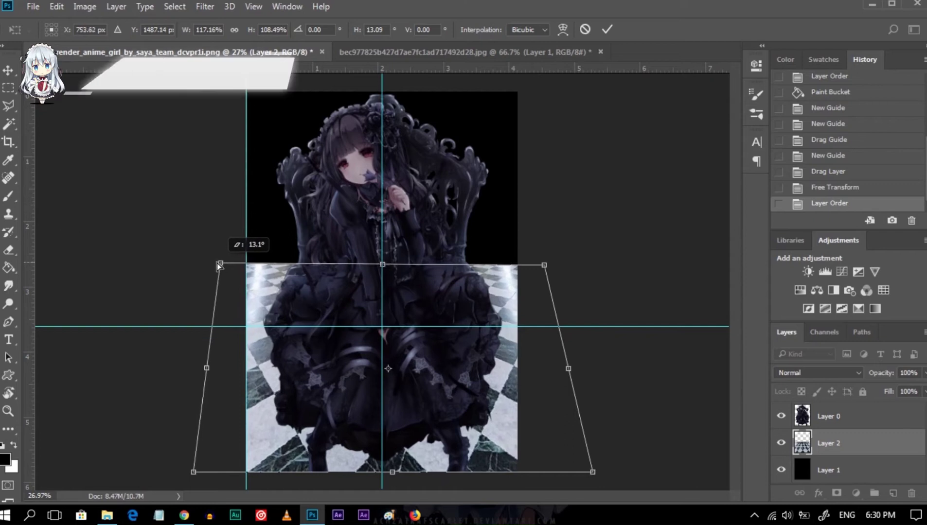
left_click(585, 30)
Distort the floor into perspective, hide the rulers and turn off the CMYK proof preview.
key("ctrl+t")
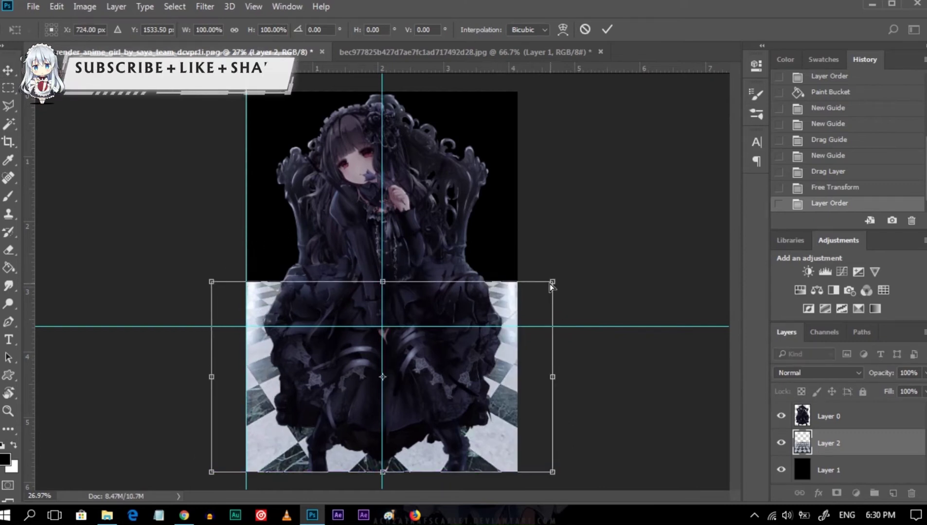
left_click_drag(552, 281, 527, 287)
left_click_drag(213, 281, 233, 283)
key("Return")
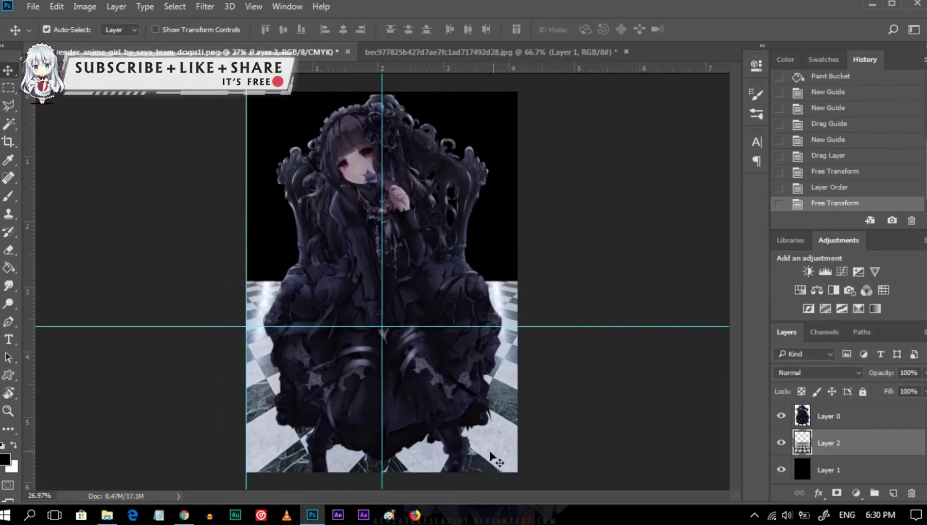
key("ctrl+r")
key("ctrl+t")
key("Escape")
key("ctrl+y")
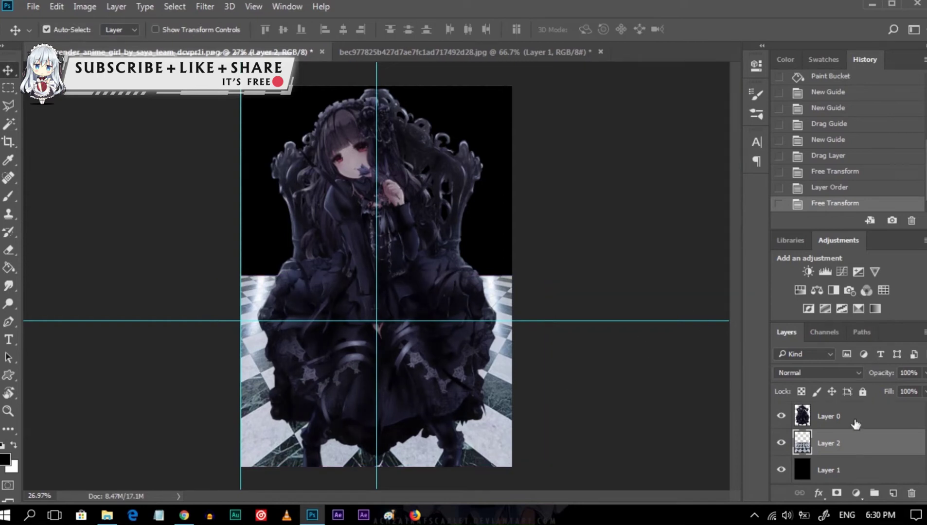
Shift the floor left and enlarge it so it reaches higher.
key("ctrl+t")
left_click_drag(548, 275, 512, 295)
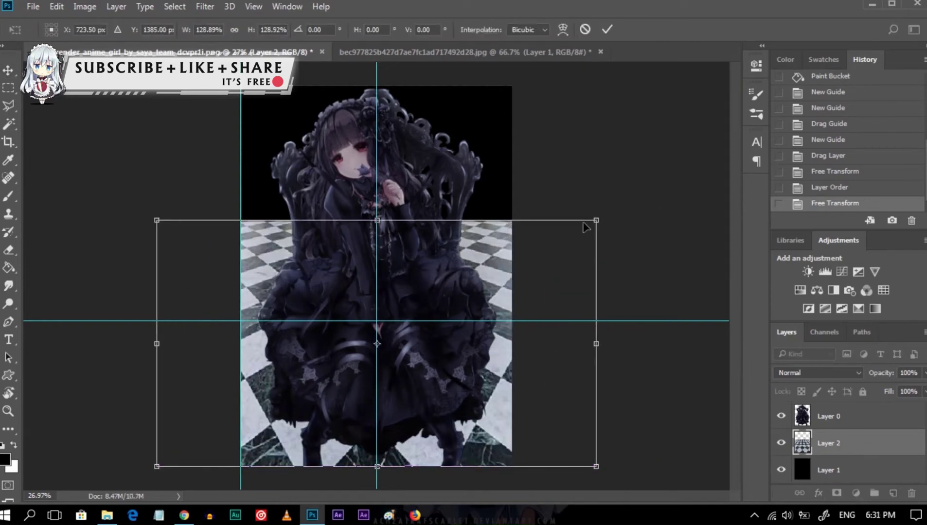
left_click_drag(459, 403, 430, 403)
key("Return")
Test a flipped floor duplicate, delete it, and add a layer mask to the floor.
key("ctrl+j")
left_click_drag(836, 443, 853, 474)
key("ctrl+t")
left_click_drag(480, 364, 503, 160)
right_click(488, 317)
left_click(614, 230)
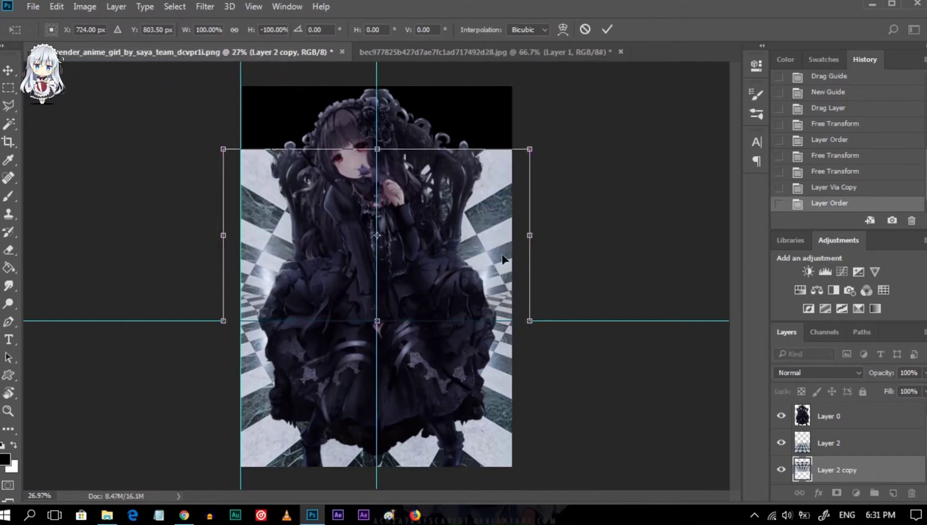
mouse_move(503, 161)
left_mouse_down()
mouse_move(486, 158)
mouse_move(485, 179)
left_mouse_up()
key("Return")
key("Delete")
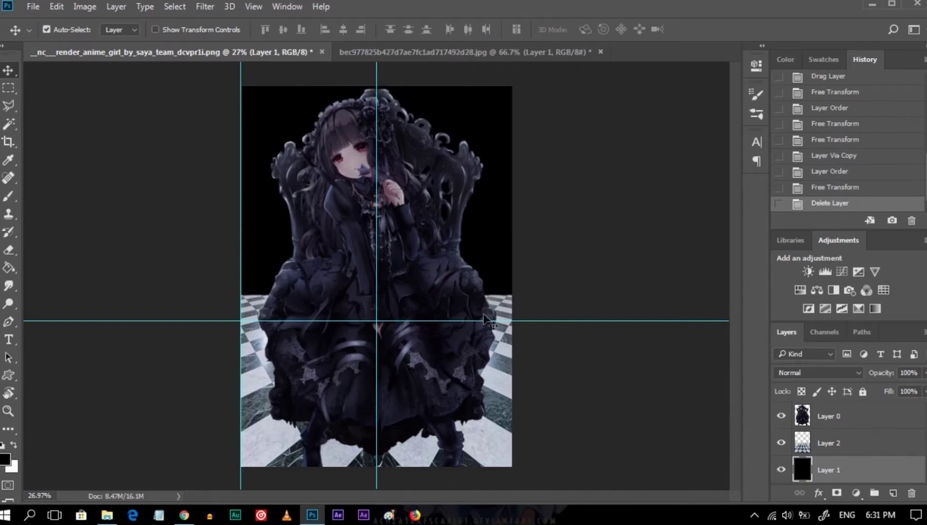
left_click(851, 444)
left_click(837, 493)
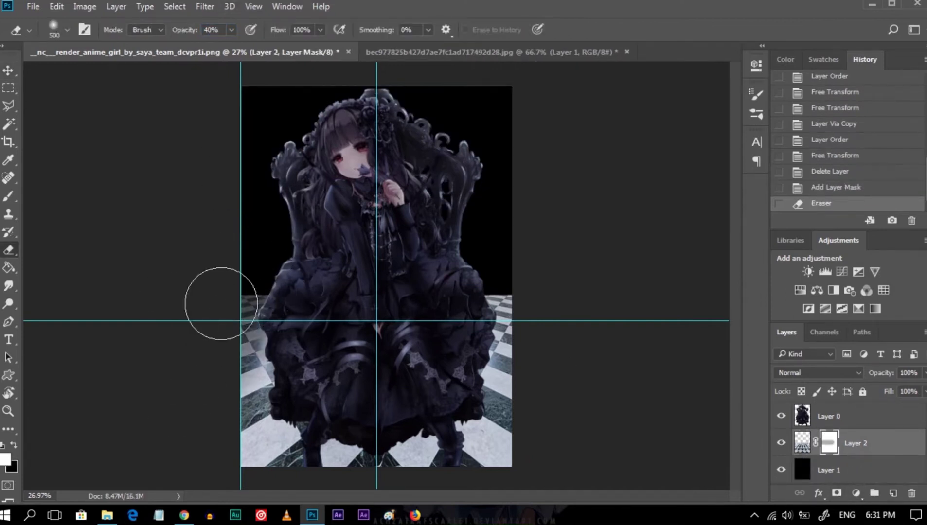
Erase on the floor mask at 70% opacity to fade its top, left and right edges into black.
left_click(835, 124)
key("7")
left_click_drag(427, 284, 515, 273)
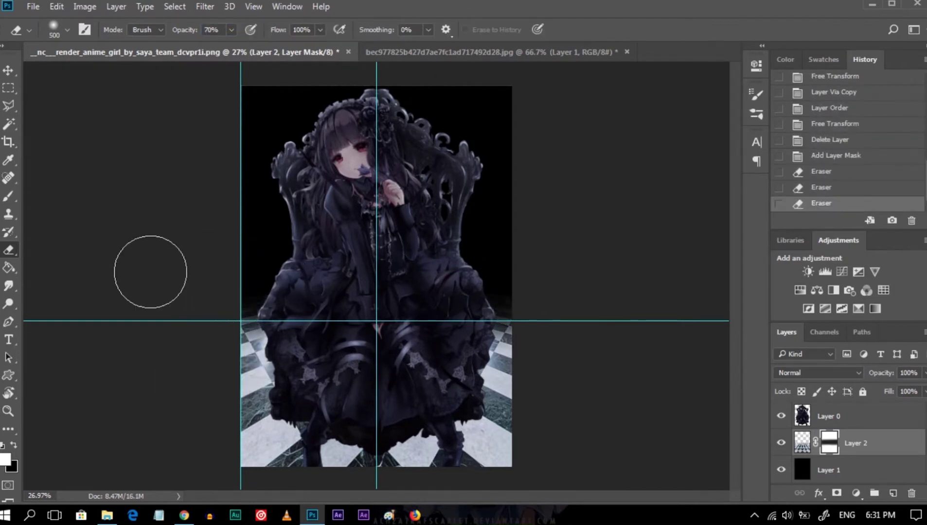
left_click_drag(189, 431, 215, 386)
left_click(822, 155)
left_click_drag(247, 271, 215, 341)
left_click(214, 342)
left_click_drag(524, 306, 554, 423)
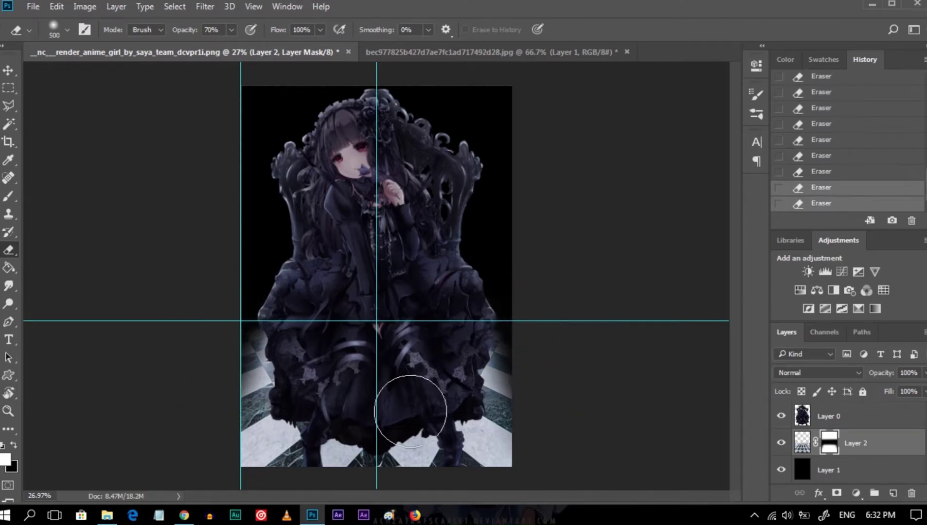
left_click(802, 442)
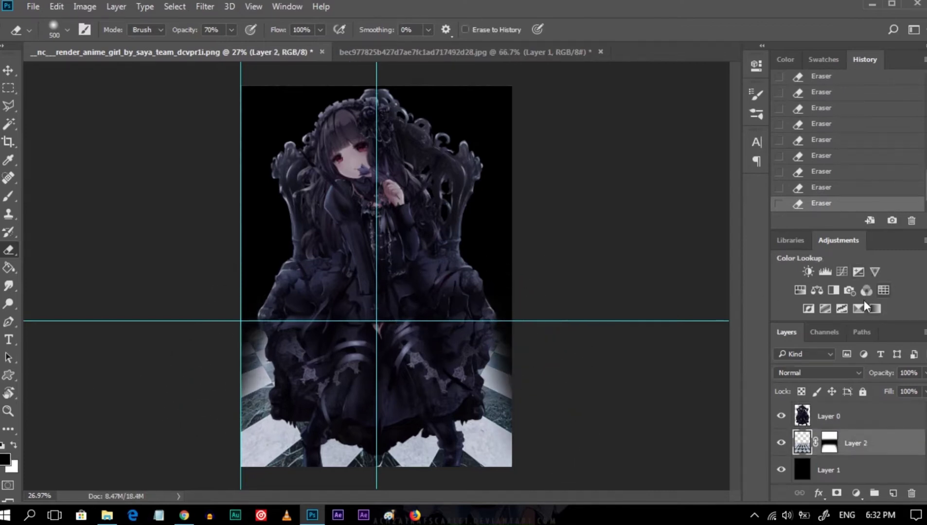
Add a Color Lookup layer, trying Crisp_Warm and Bleach Bypass before settling on a cooler preset.
left_click(883, 291)
left_click(659, 105)
left_click(579, 151)
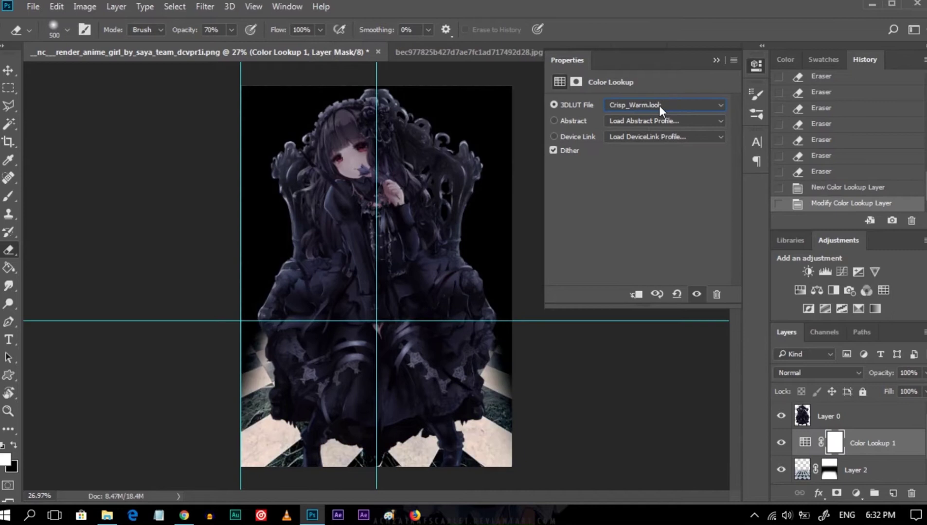
scroll(659, 106, "down", 3)
scroll(659, 106, "down", 8)
scroll(659, 104, "down", 5)
scroll(660, 105, "down", 2)
scroll(660, 105, "down", 1)
left_click(666, 108)
left_click(647, 170)
left_click(667, 108)
left_click(642, 224)
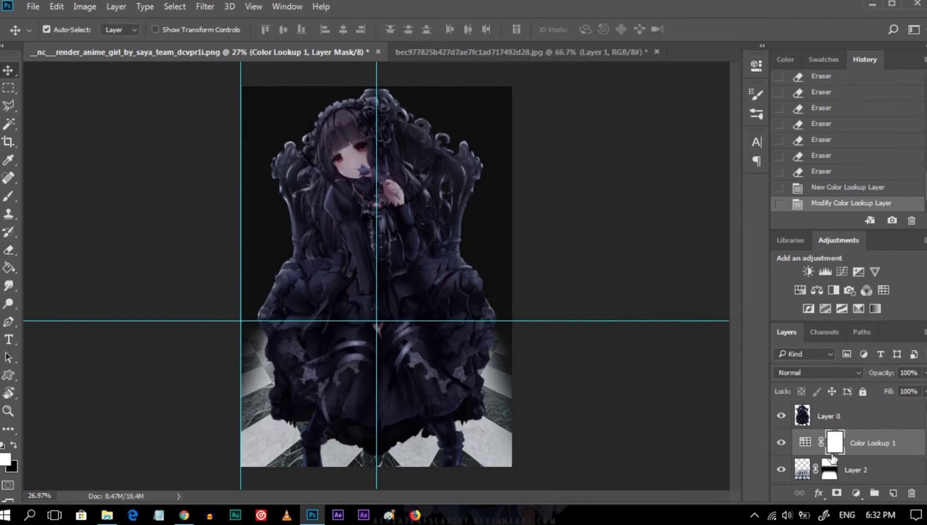
Select the girl layer and begin scaling her and the throne down slightly.
left_click(828, 415)
key("ctrl+t")
mouse_move(511, 86)
left_mouse_down()
mouse_move(485, 143)
mouse_move(489, 120)
left_mouse_up()
Commit the girl's smaller size and adjust her top and right side so she sits lower.
key("Return")
key("ctrl+t")
left_click_drag(489, 466, 500, 466, "ctrl")
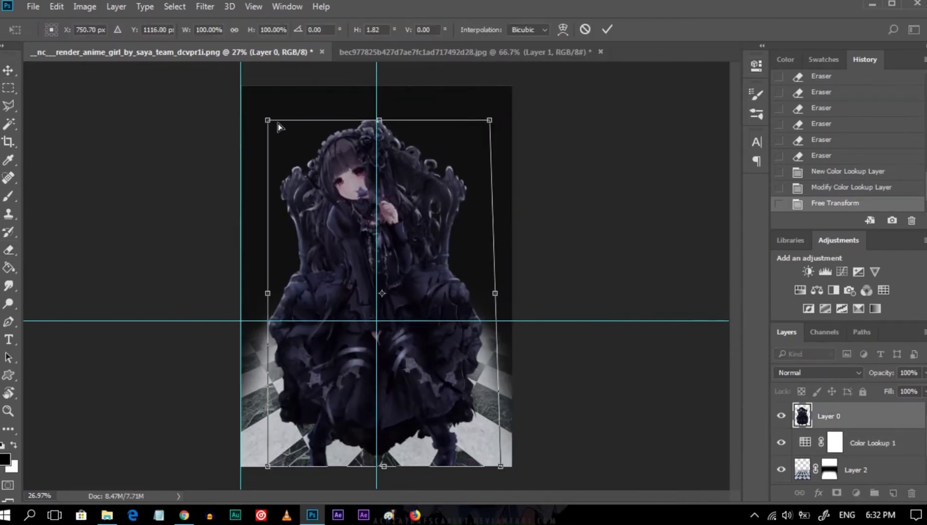
left_click_drag(490, 126, 485, 146)
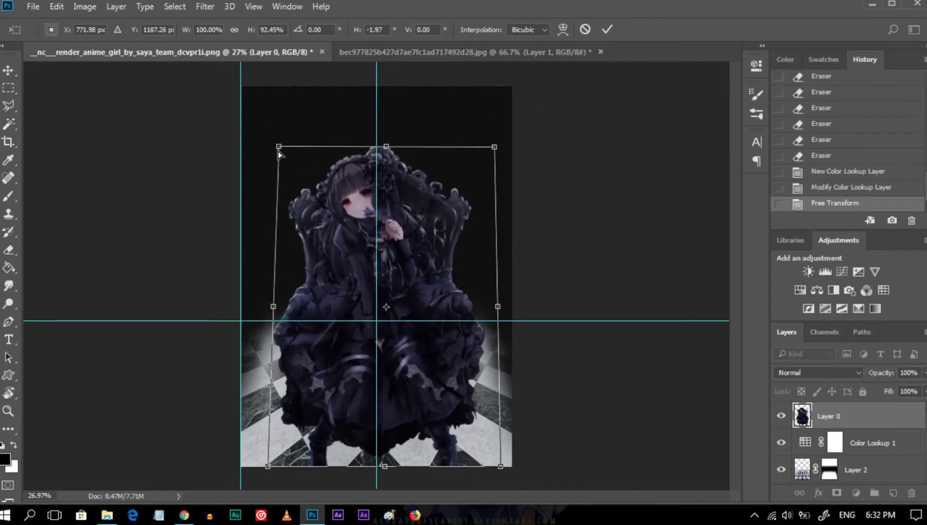
left_click_drag(485, 147, 502, 122)
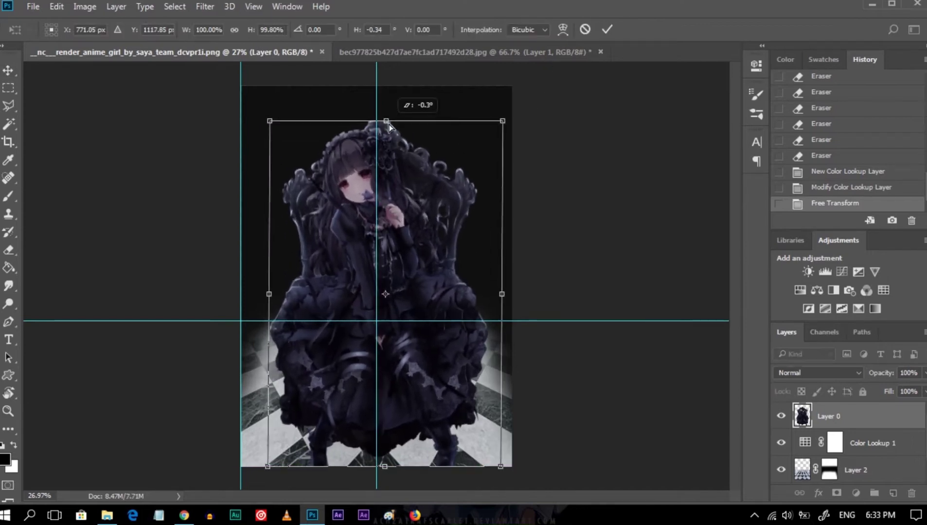
left_click_drag(386, 122, 413, 129)
key("Return")
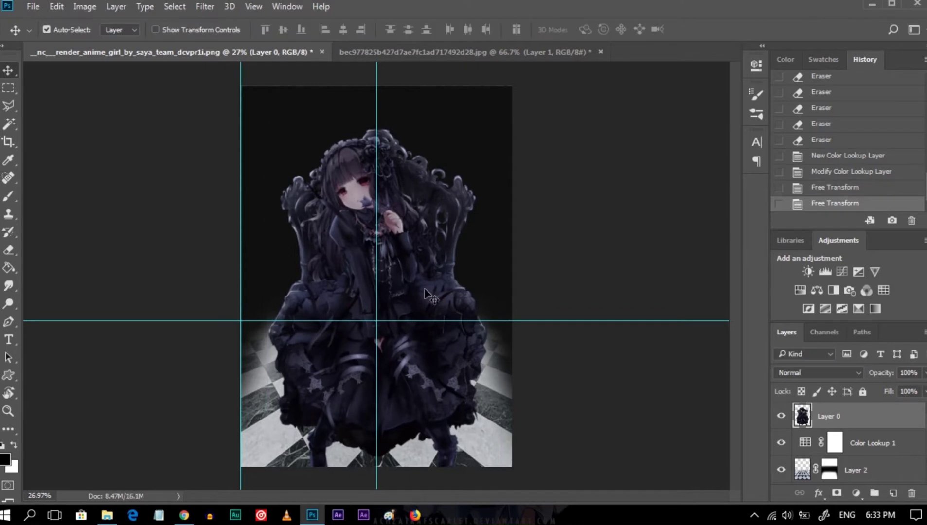
Create an empty layer beneath the girl for soft brush painting.
key("alt+bracketleft")
key("ctrl+shift+alt+n")
key("b")
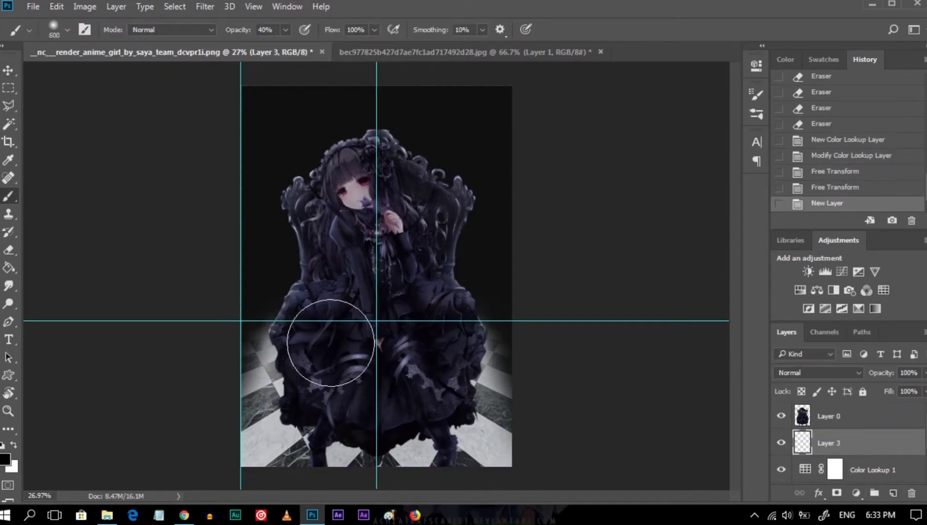
Paint soft shadows on the floor around the skirt and throne base.
left_click_drag(331, 342, 301, 428)
left_click_drag(392, 393, 437, 409)
left_click(341, 407)
left_click(440, 335)
left_click(372, 373)
left_click_drag(372, 373, 301, 428)
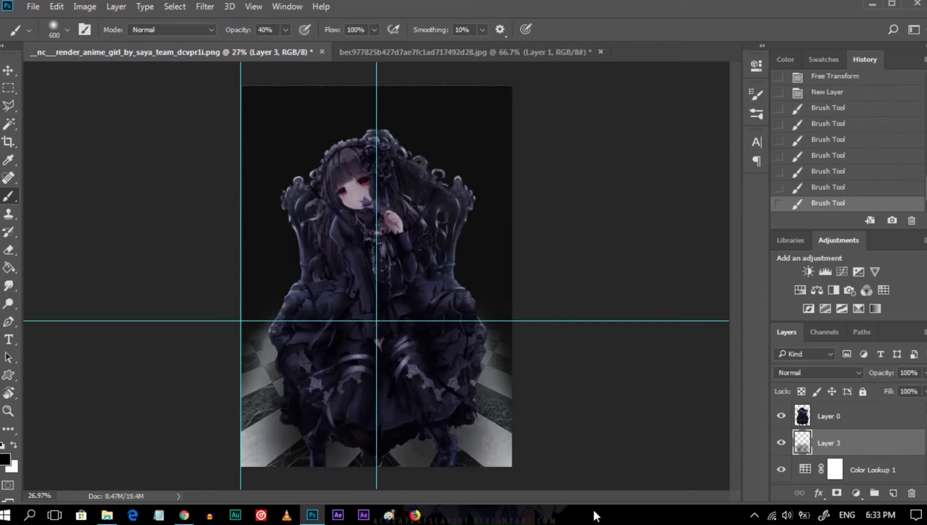
left_click(840, 145)
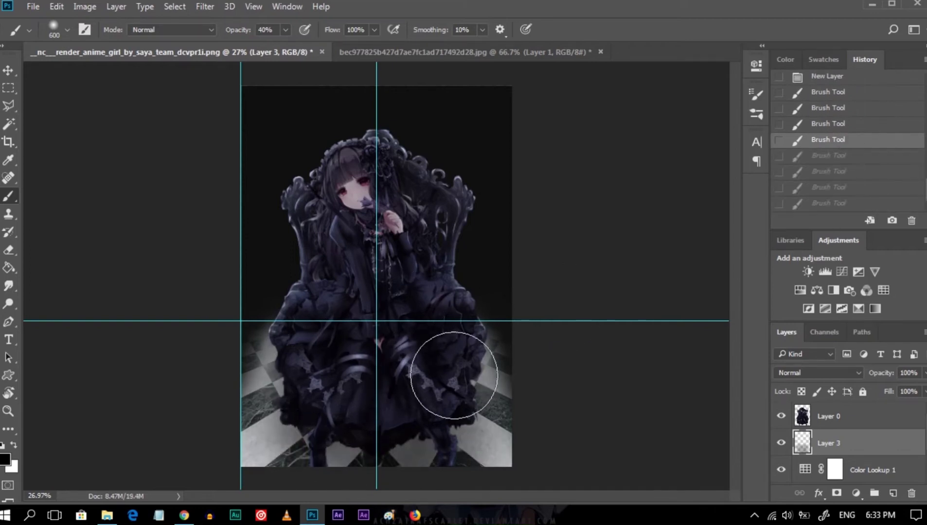
left_click(434, 373)
Give the girl a black (000000) drop shadow pointing straight down with reduced opacity.
key("v")
double_click(855, 421)
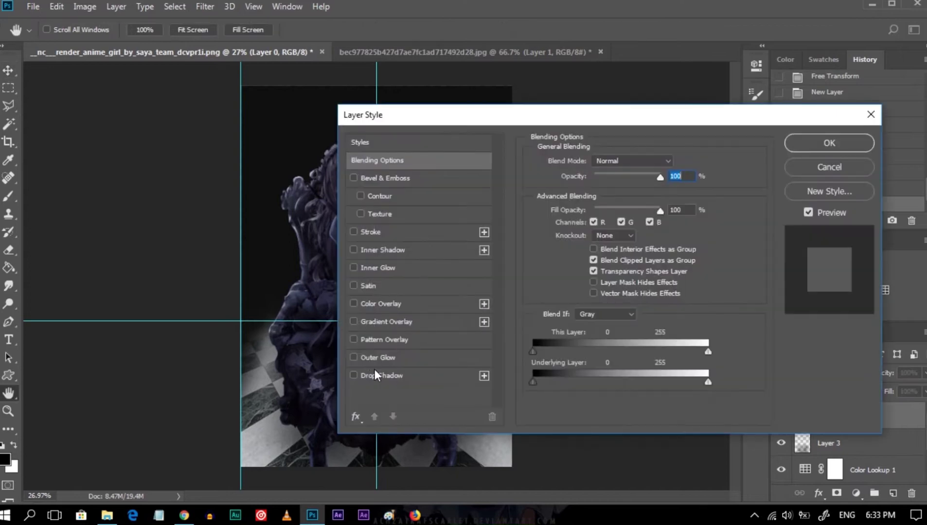
left_click(376, 375)
left_click(673, 161)
type("000000")
key("Return")
key("Tab")
key("shift+Up")
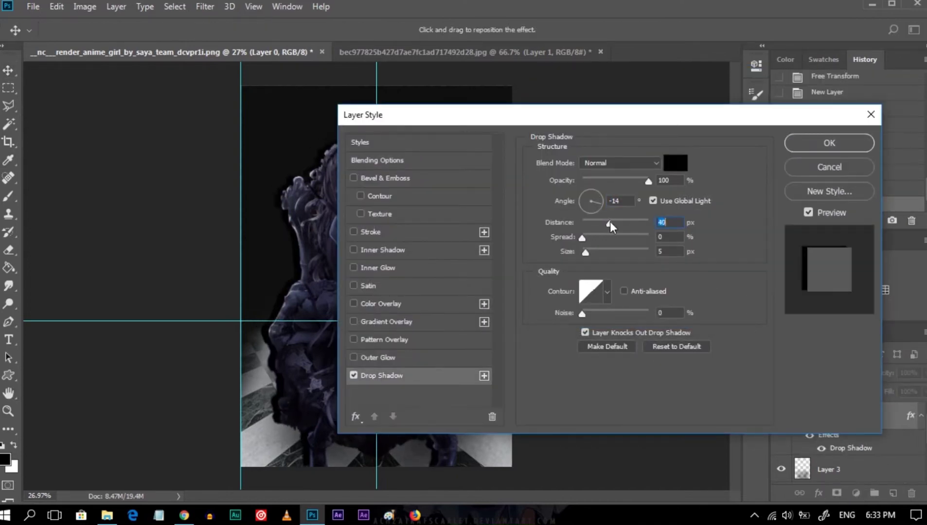
left_click(590, 216)
left_click(591, 212)
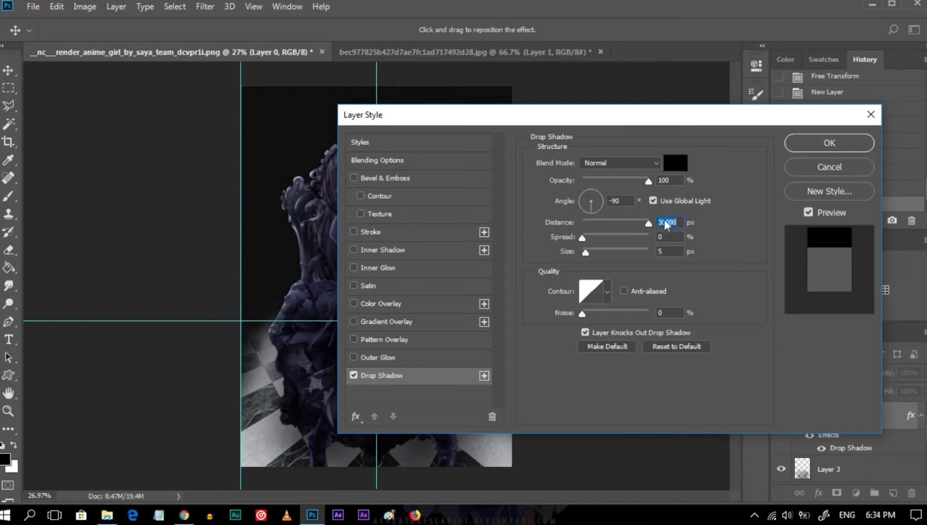
left_click_drag(614, 181, 593, 181)
mouse_move(601, 115)
left_mouse_down()
mouse_move(705, 125)
mouse_move(598, 128)
mouse_move(656, 311)
left_mouse_up()
left_click(802, 345)
Duplicate the girl below the original and give the copy a black Color Overlay.
key("ctrl+j")
left_click_drag(842, 354, 880, 443)
double_click(880, 443)
left_click(311, 323)
left_click(614, 180)
left_click(827, 102)
left_click_drag(693, 128, 686, 181)
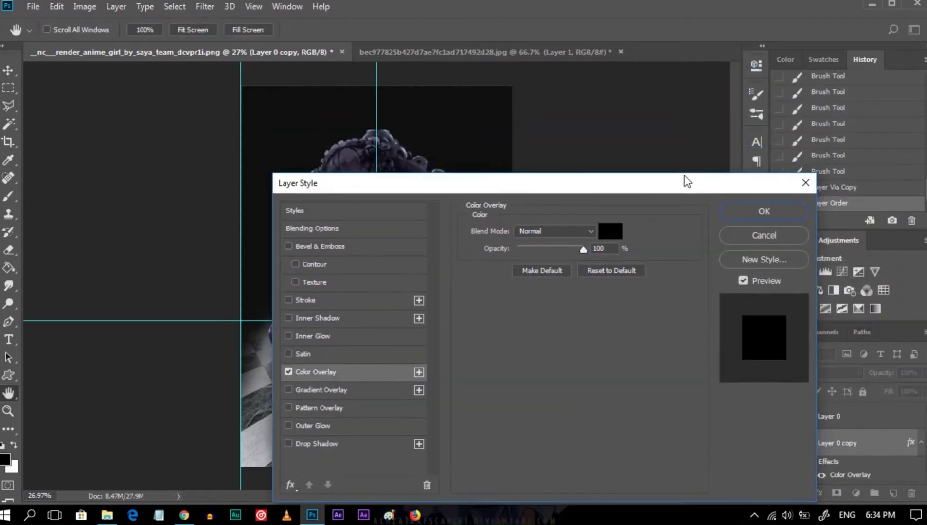
left_click(763, 211)
Distort the black silhouette into a trapezoid shadow and lower its opacity to 15%.
key("ctrl+t")
left_click_drag(268, 88, 291, 105)
mouse_move(488, 93)
left_mouse_down()
mouse_move(458, 156)
mouse_move(452, 117)
mouse_move(457, 154)
left_mouse_up()
key("Return")
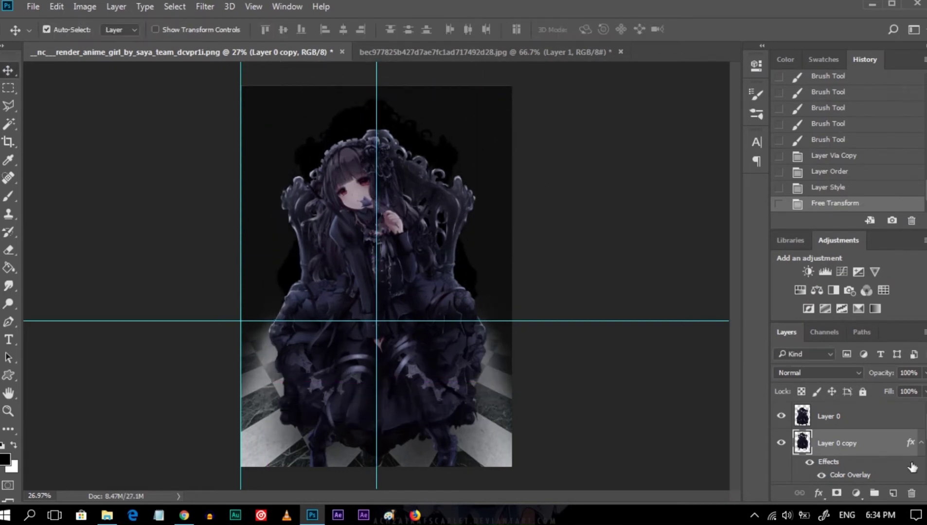
left_click_drag(894, 389, 885, 390)
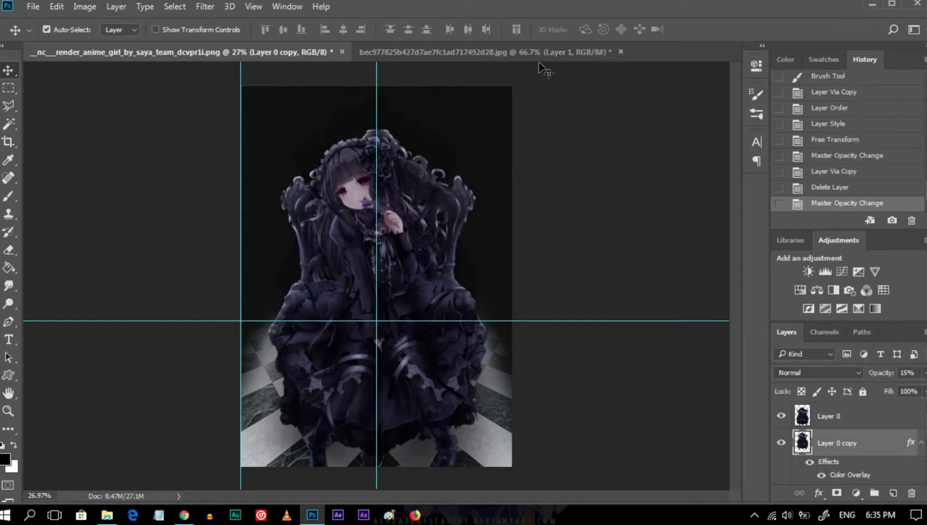
Add a second Color Lookup grade over the image at 65% opacity.
left_click(883, 290)
left_click(662, 104)
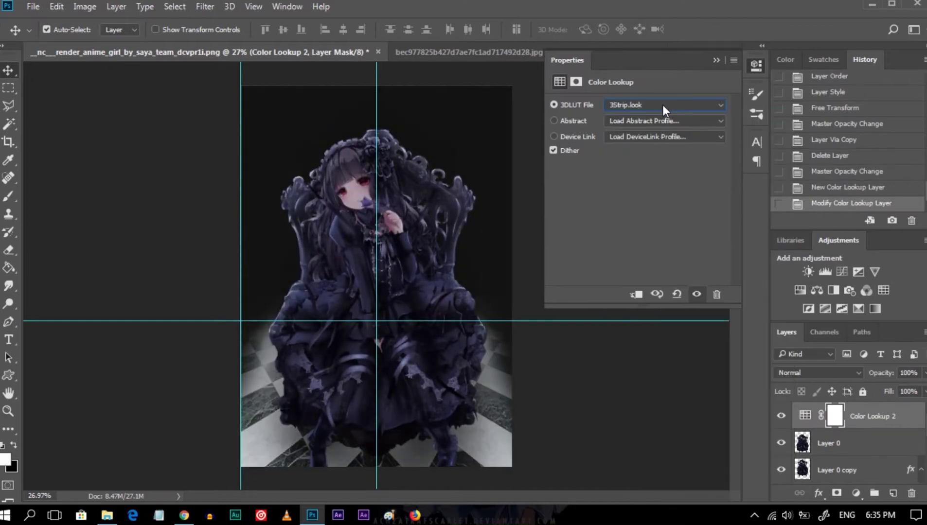
left_click(716, 59)
left_click(924, 372)
left_click_drag(923, 392, 890, 391)
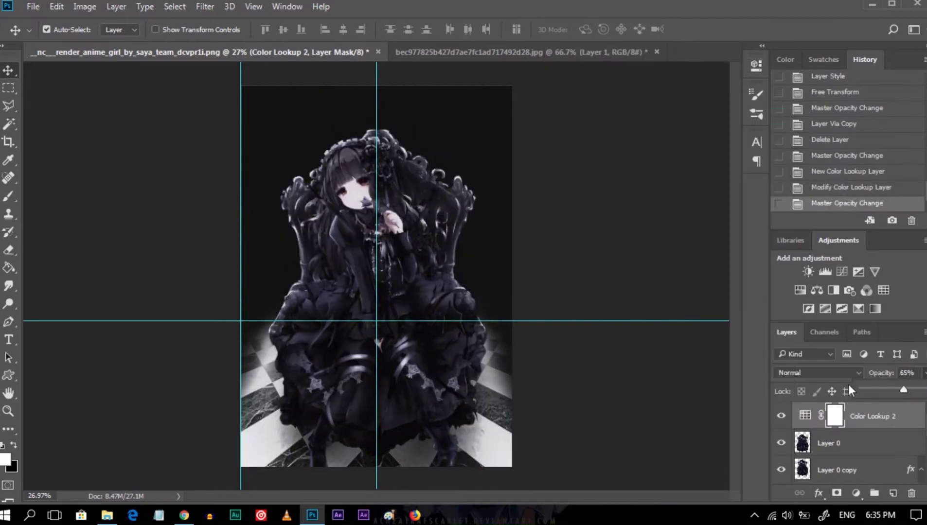
key("alt+Tab")
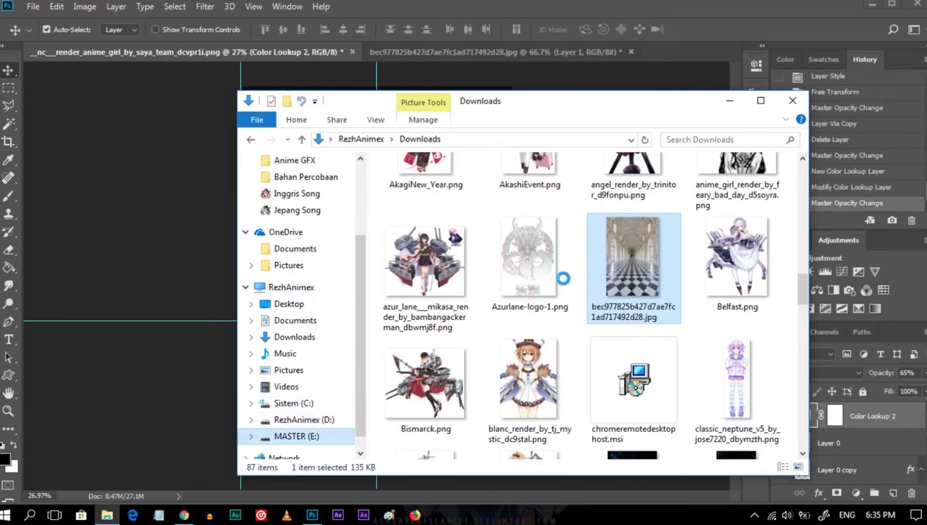
Navigate from MASTER (E:) through Master and Resource Pack 2 into the FRACTAL C4D FLARE MAGIC BALL folder.
double_click(441, 273)
double_click(397, 433)
double_click(420, 361)
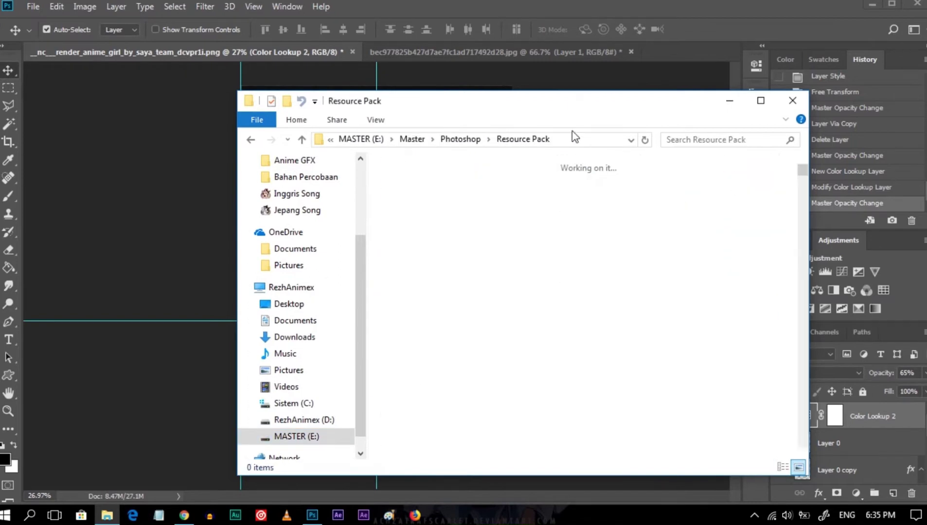
left_click_drag(603, 101, 607, 76)
left_click(465, 115)
double_click(389, 271)
double_click(661, 177)
Browse the Ball folder's orb images, then go back and select the MAGIC folder.
scroll(686, 204, "down", 5)
scroll(690, 221, "down", 5)
scroll(689, 221, "up", 10)
scroll(690, 221, "up", 10)
double_click(420, 165)
scroll(520, 229, "down", 5)
scroll(513, 219, "up", 5)
key("BackSpace")
left_click(739, 196)
Place the magic circle from the MAGIC folder at the canvas centre, one layer lower.
double_click(739, 196)
left_click_drag(622, 355, 173, 219)
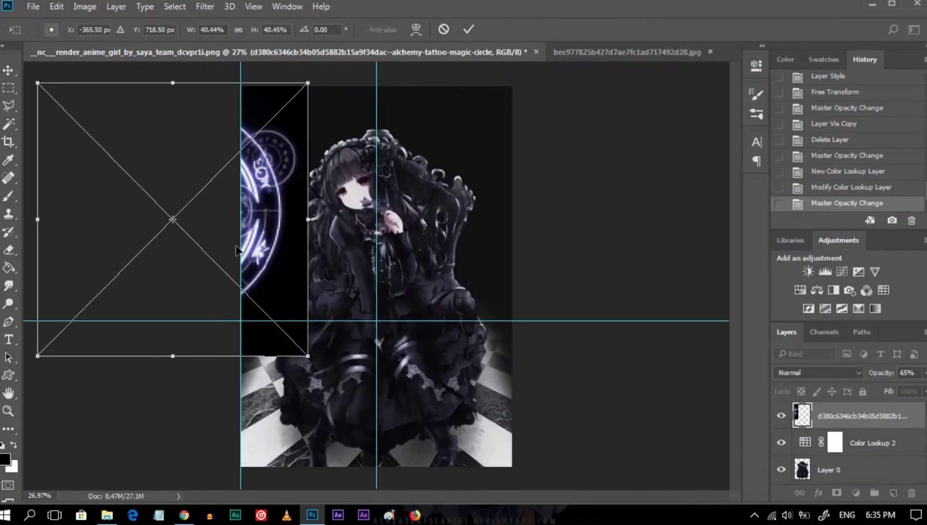
left_click_drag(230, 246, 434, 239)
key("Return")
key("ctrl+[")
key("ctrl+t")
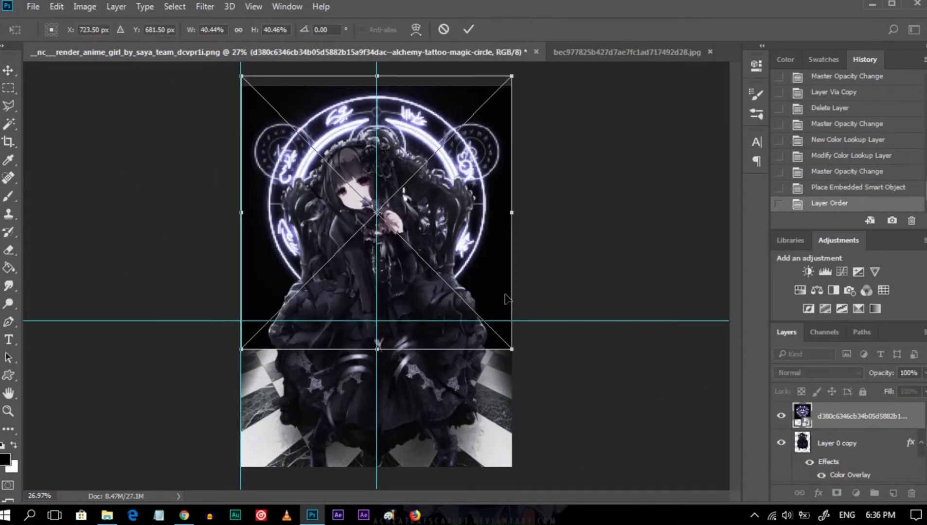
key("Return")
Set the magic circle to Linear Dodge (Add) and rescale it.
left_click(817, 373)
left_click(816, 207)
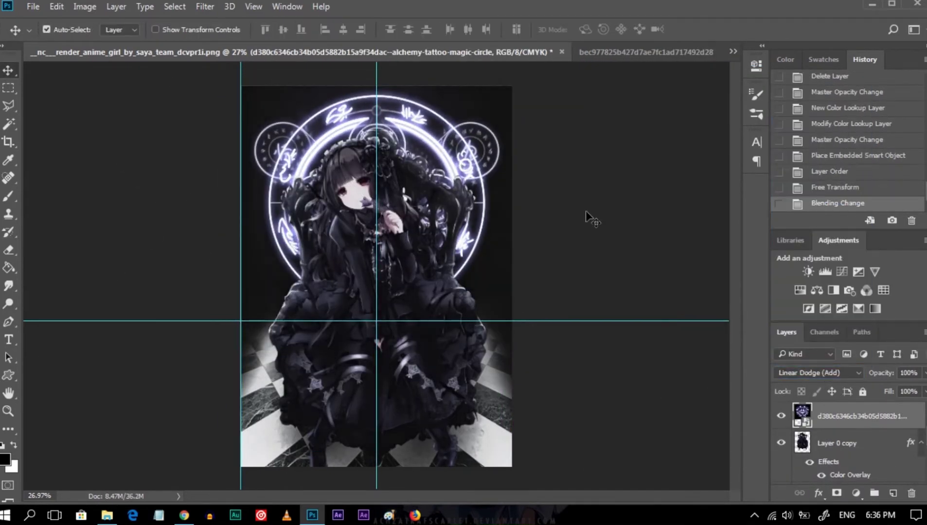
key("ctrl+t")
left_click_drag(592, 219, 403, 435)
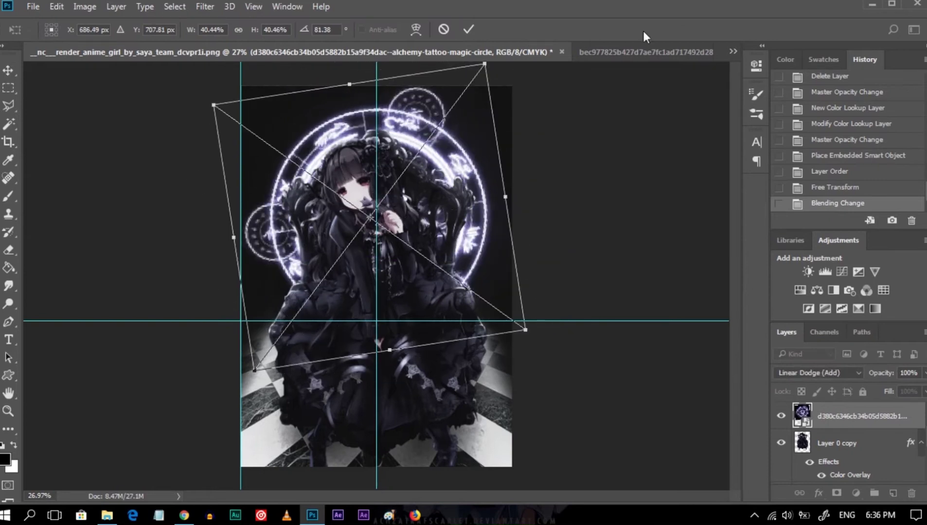
key("Escape")
key("ctrl+t")
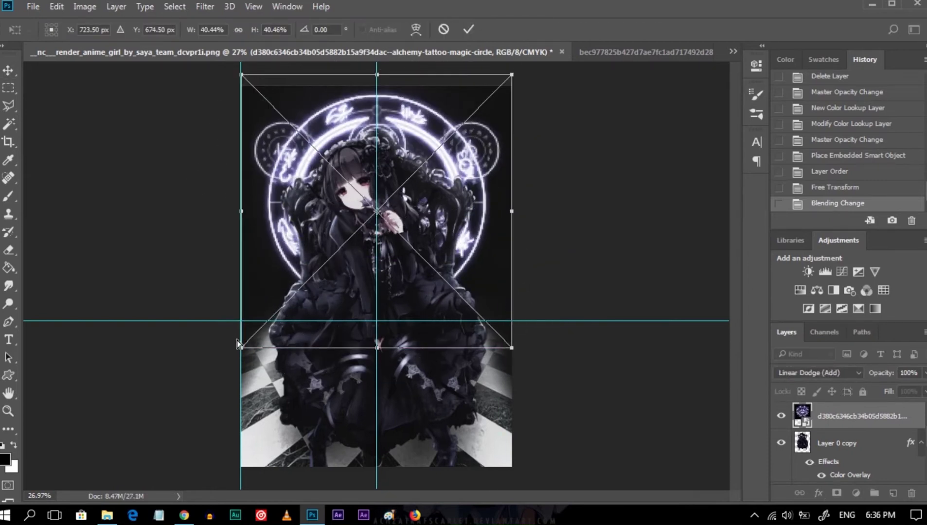
key("Return")
Shorten the magic circle vertically and nudge it into place behind the girl.
left_click_drag(253, 209, 176, 372)
key("ctrl+t")
left_click_drag(512, 347, 494, 293)
key("ctrl+z")
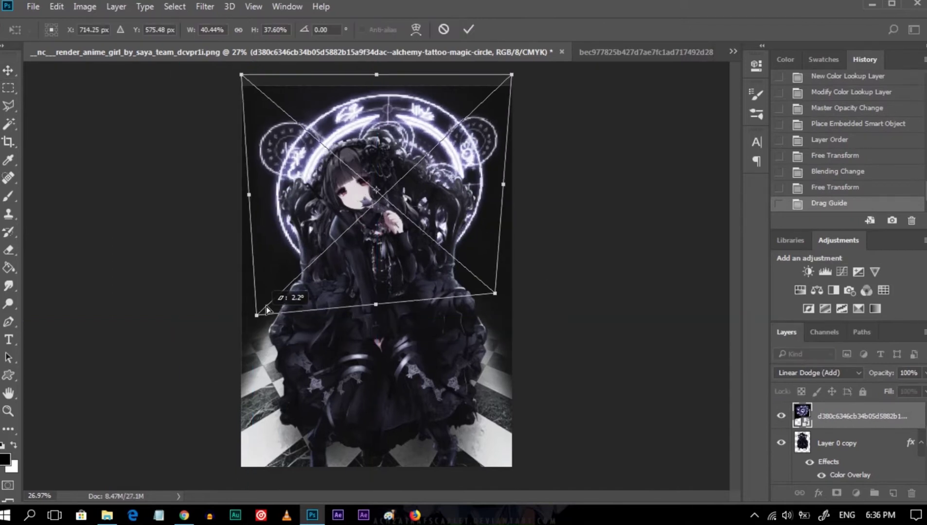
left_click_drag(376, 347, 376, 295)
key("Return")
key("Up")
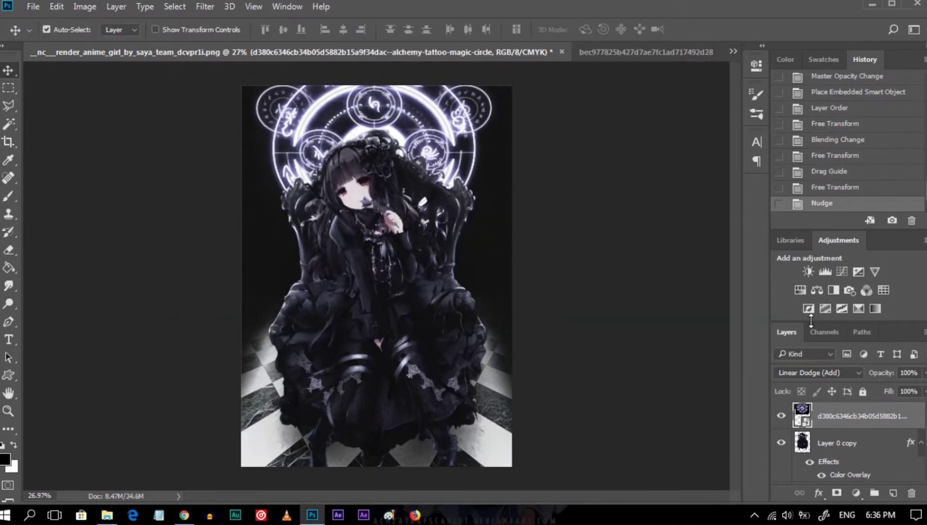
scroll(773, 410, "up", 2)
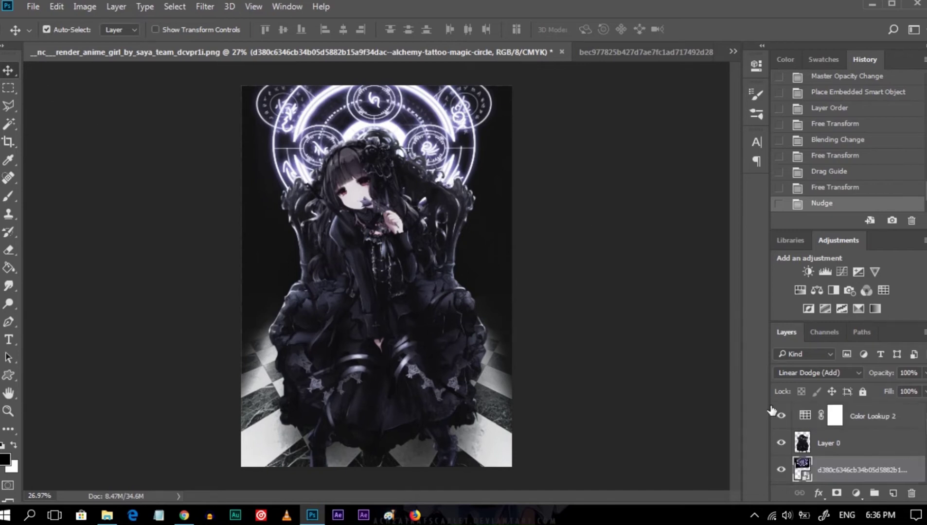
left_click(9, 459)
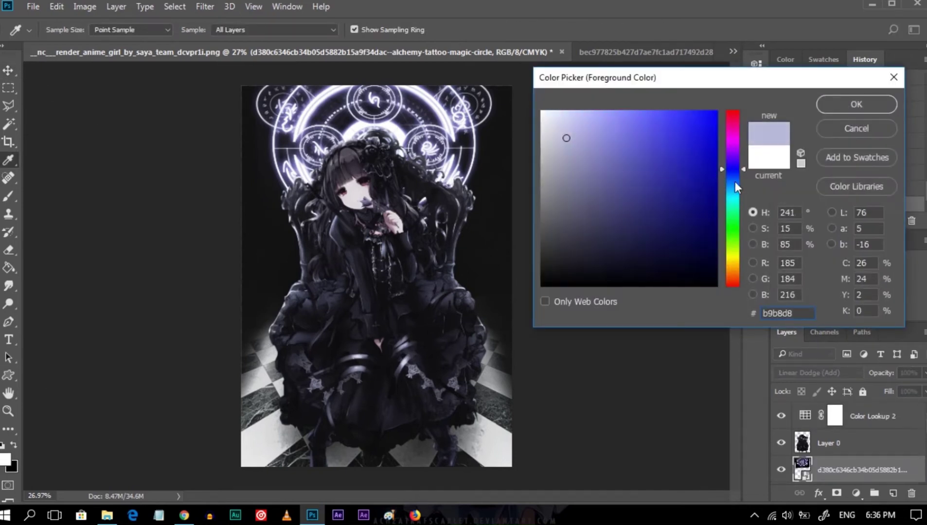
Sample a lavender foreground colour and add a new layer clipped to the magic circle.
left_click(378, 207)
left_click(379, 199)
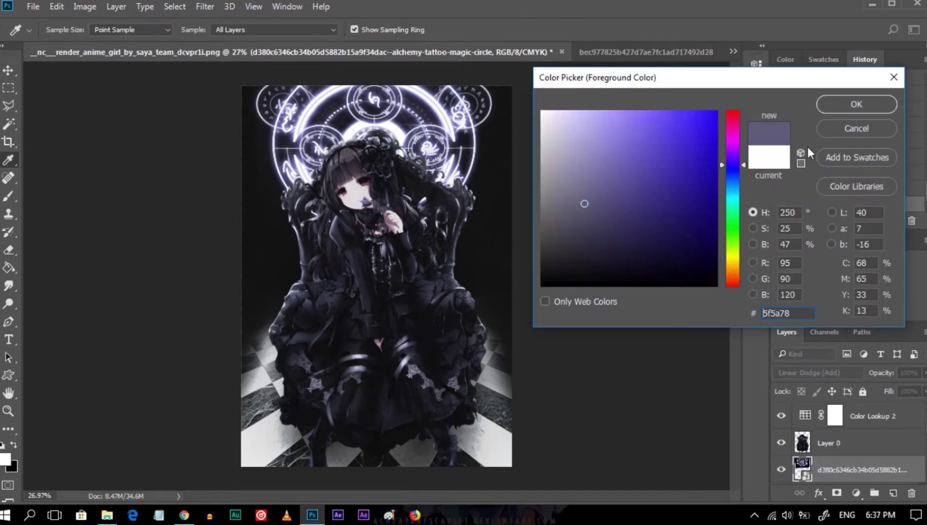
left_click(856, 104)
left_click(892, 493)
right_click(836, 443)
left_click(700, 251)
Set the clipped layer to Color blend mode and fill it with lavender.
left_click(817, 372)
left_click(793, 364)
key("g")
left_click(165, 223)
key("v")
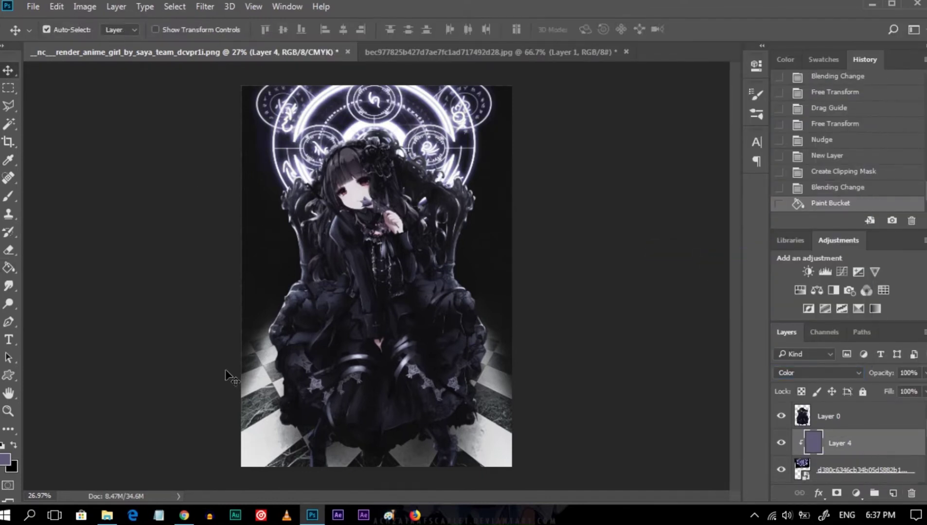
Lower the opacity of the Color Lookup 2 layer.
scroll(856, 423, "up", 2)
left_click(873, 415)
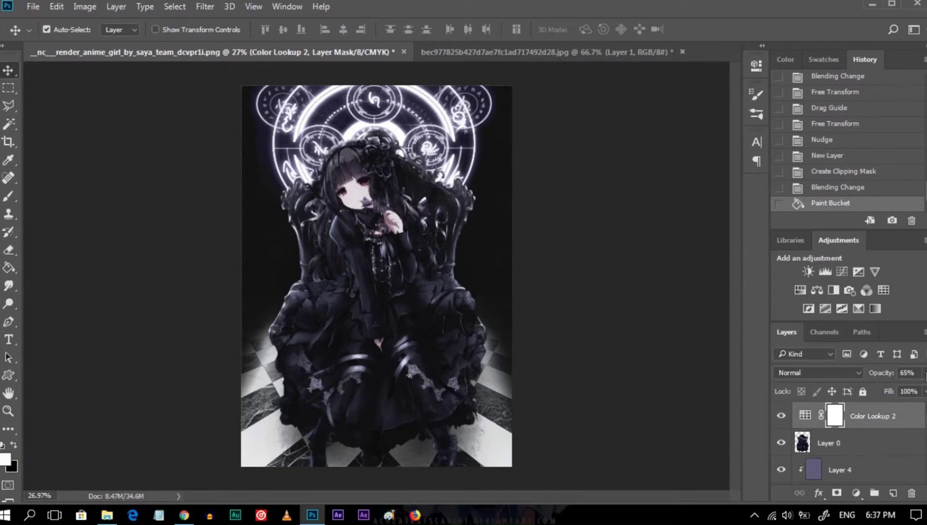
left_click(924, 372)
left_click_drag(924, 389, 883, 390)
Clip a black-filled layer to the girl and lower it to 55% opacity.
left_click(854, 443)
left_click(893, 492)
right_click(854, 440)
left_click(681, 248)
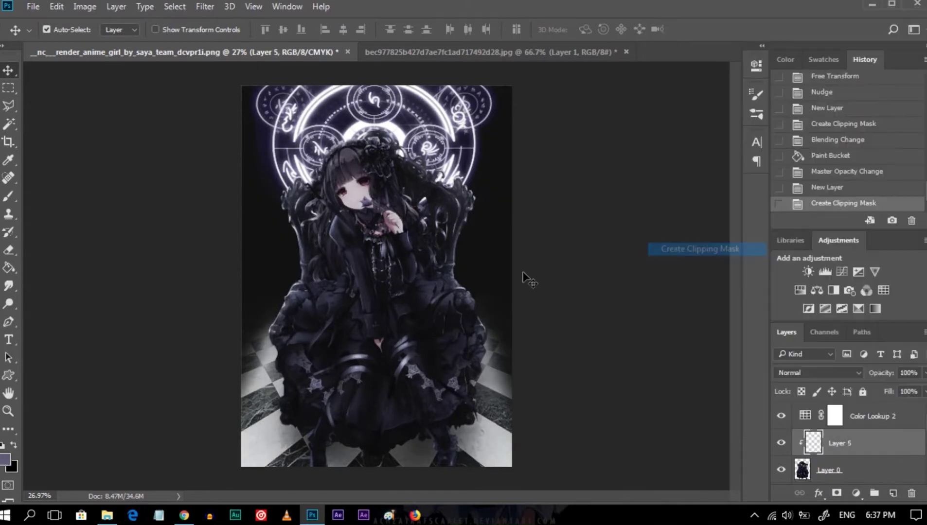
key("g")
key("x")
left_click(452, 324)
key("v")
left_click(924, 373)
left_click_drag(924, 390, 898, 391)
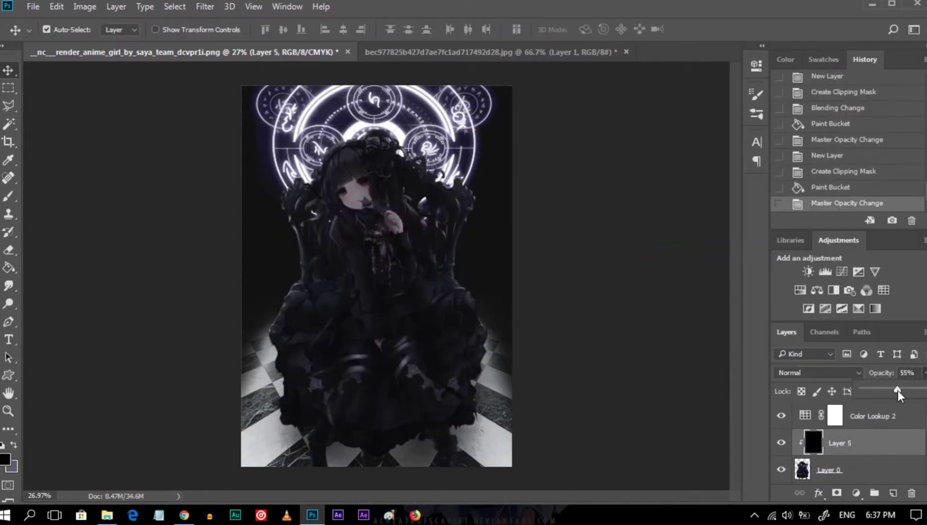
left_click(893, 492)
right_click(855, 443)
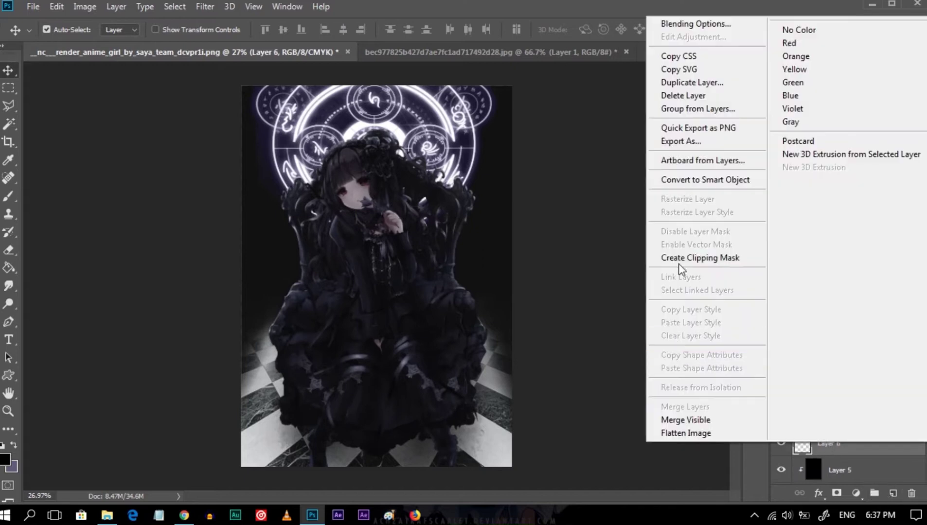
Mask the black Layer 5 and erase it away around the girl's face and hair.
left_click(714, 254)
key("b")
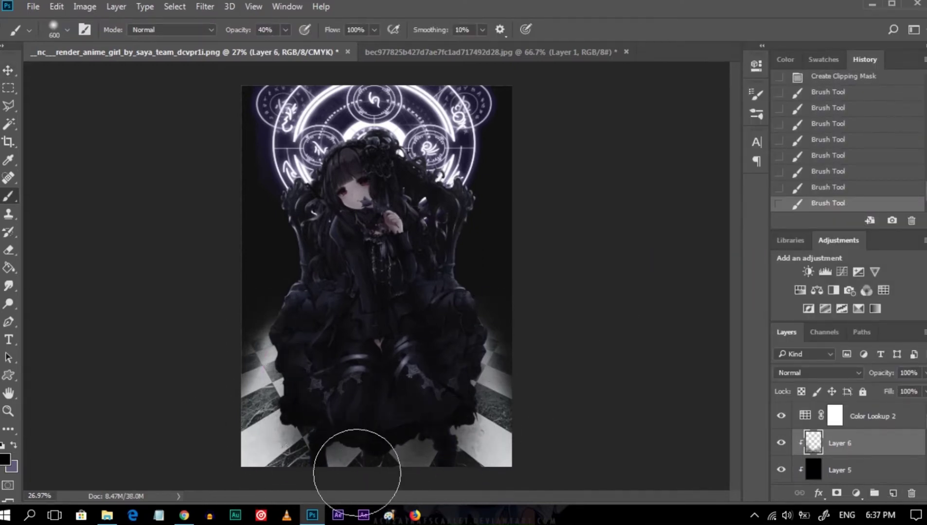
left_click(832, 468)
left_click(837, 493)
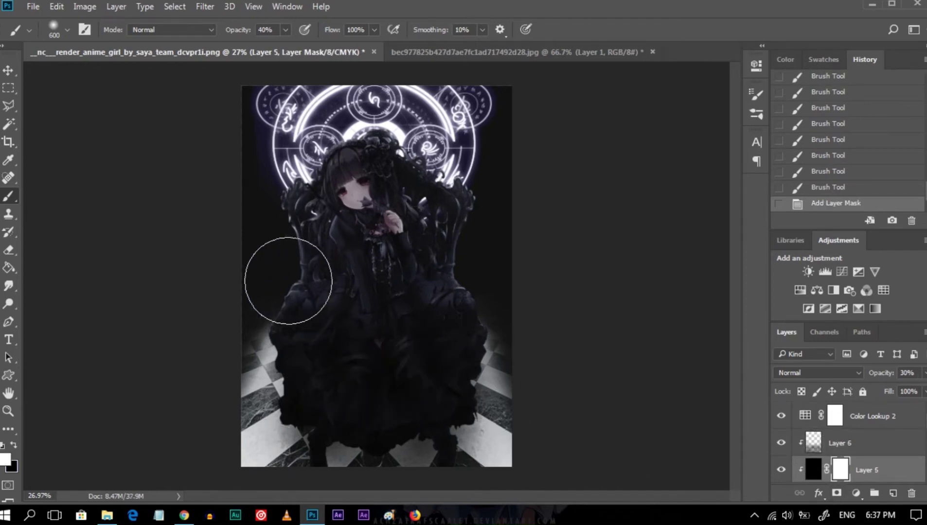
left_click(457, 283)
key("e")
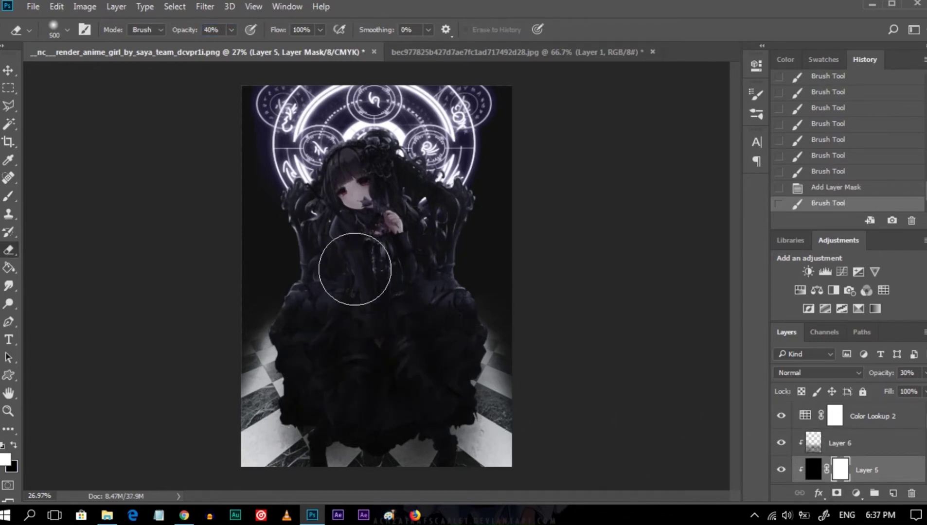
left_click_drag(407, 277, 348, 190)
left_click_drag(348, 189, 468, 192)
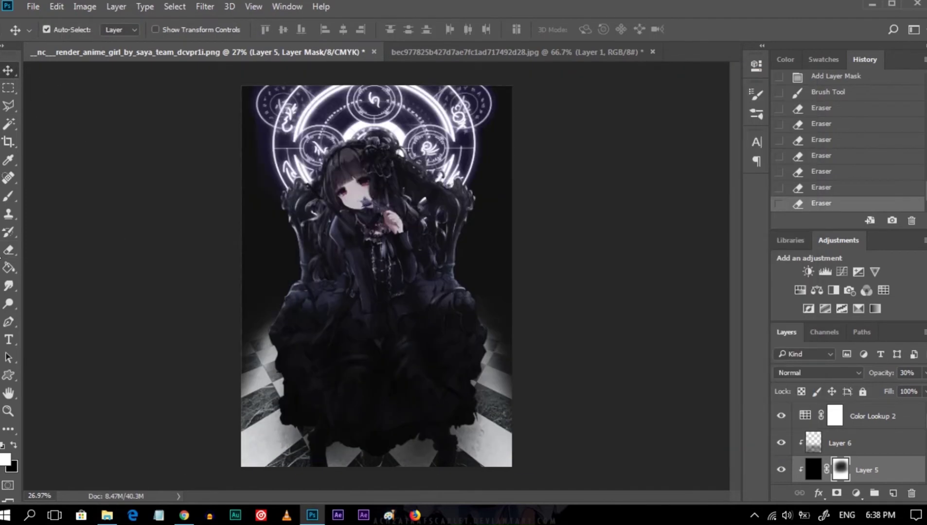
key("b")
Choose the 463 px scatter brush preset in the brush settings.
key("F5")
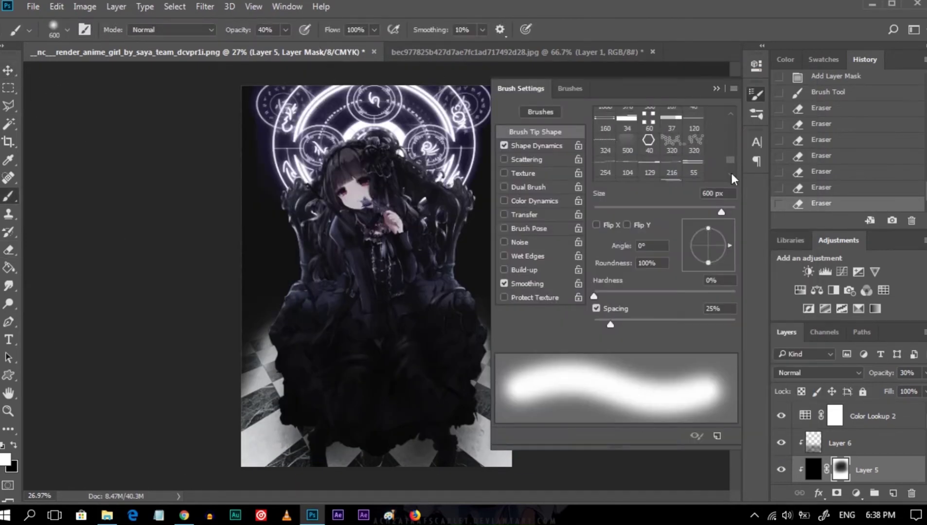
left_click(731, 113)
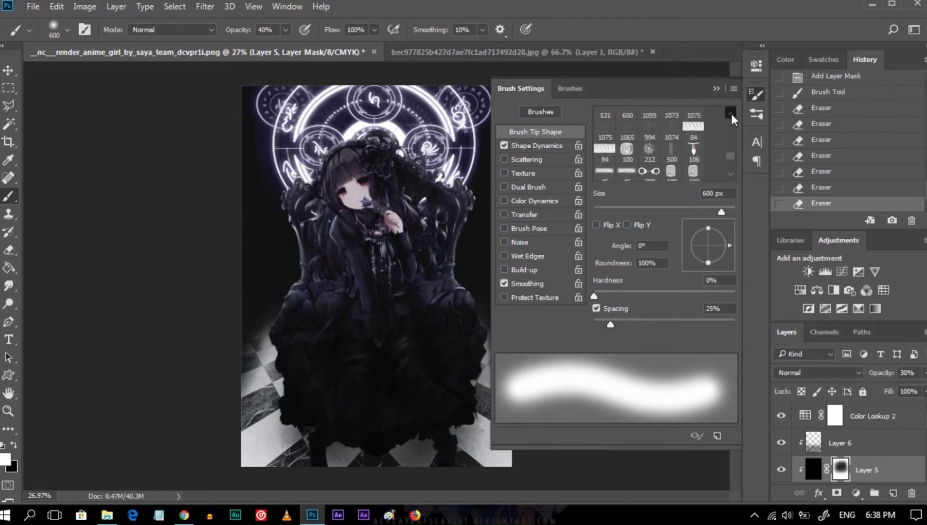
left_click(731, 173)
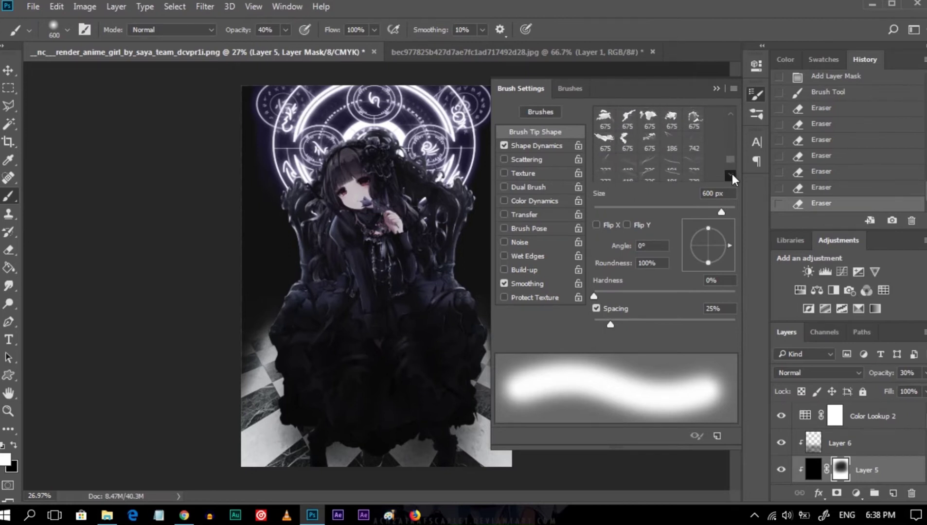
left_click_drag(732, 173, 731, 175)
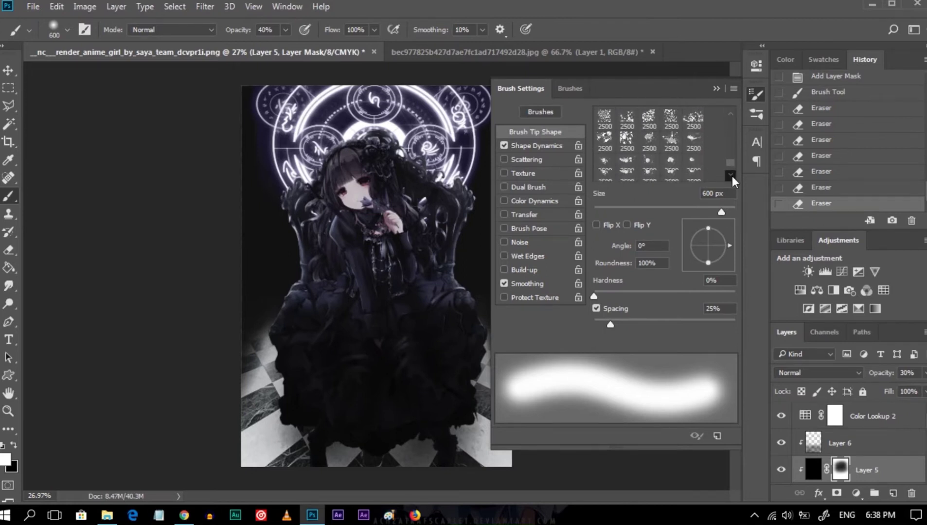
left_click(730, 175)
left_click(658, 124)
key("F5")
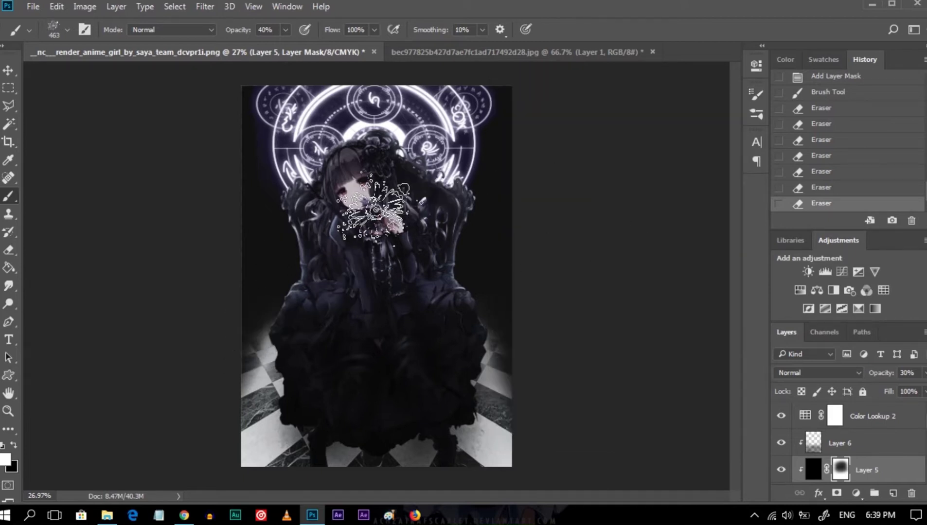
key("v")
In File Explorer, go back up to Resource Pack 2 and open Z > Flower Brushes #2.
left_click(107, 515)
left_click(306, 116)
left_click(306, 116)
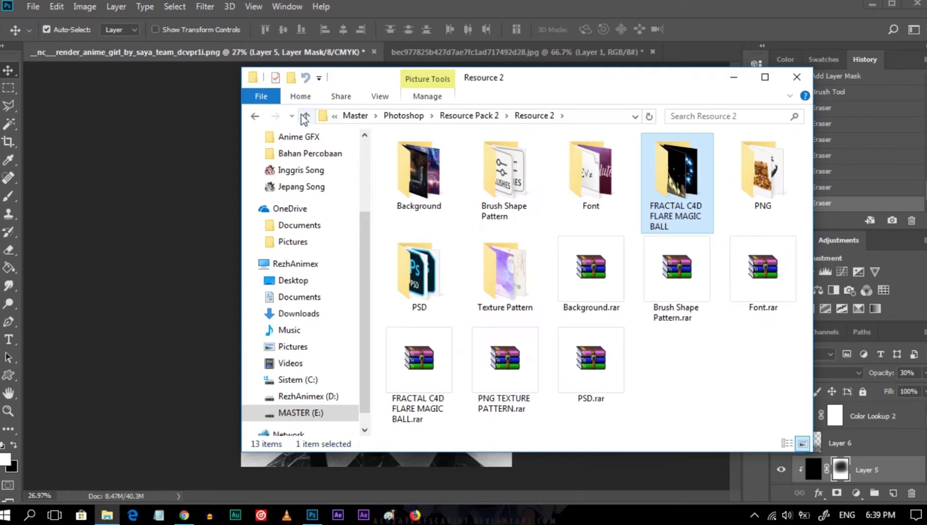
left_click(304, 116)
double_click(745, 189)
double_click(414, 170)
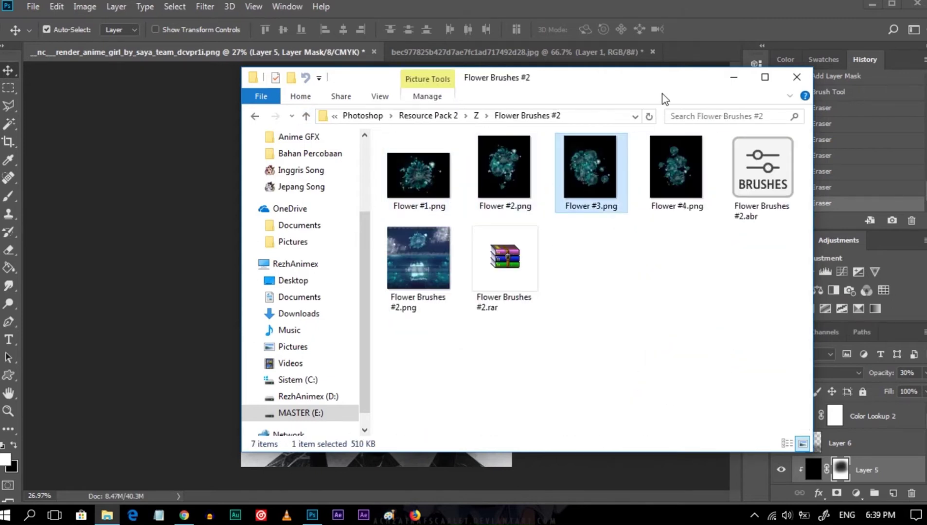
Place Flower #3 in the poster, stack it above Layer 6 and clip it beneath.
left_click_drag(664, 99, 635, 229)
left_click_drag(566, 273, 375, 244)
key("Return")
left_click_drag(859, 415, 859, 446)
right_click(858, 446)
left_click(700, 257)
left_click(832, 443)
Set Flower #3 to Linear Dodge (Add) and move it to the girl's lower left, beneath her layer.
left_click(819, 372)
left_click(681, 209)
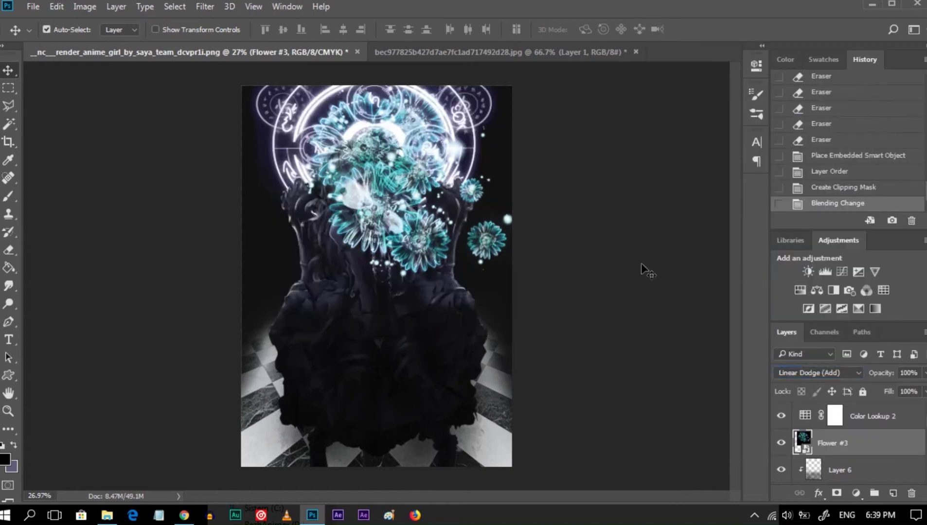
key("ctrl+t")
left_click_drag(432, 220, 314, 340)
key("Return")
left_click_drag(884, 442, 891, 420)
Shrink the flower into a smaller cluster beside the throne.
key("ctrl+t")
mouse_move(441, 489)
left_mouse_down()
mouse_move(475, 428)
mouse_move(347, 293)
left_mouse_up()
left_click_drag(311, 263, 340, 317)
key("Return")
key("ctrl+t")
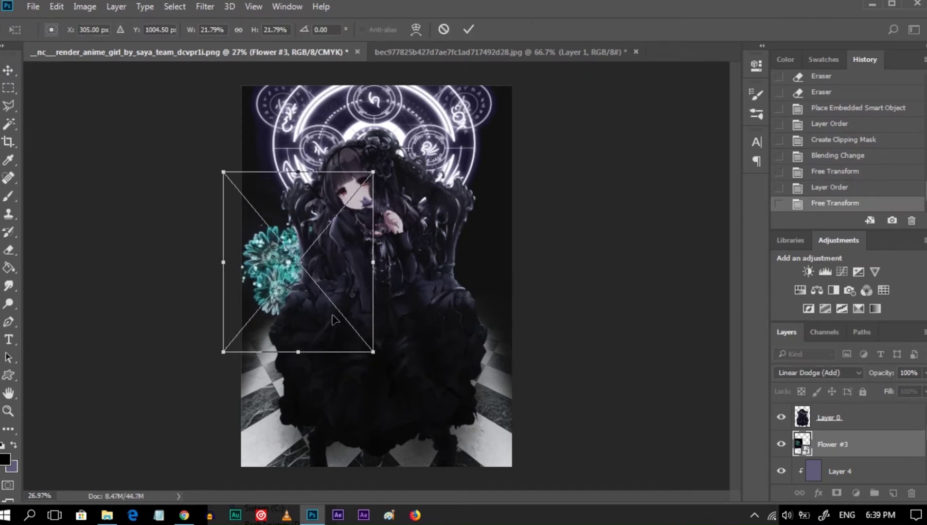
key("Return")
Duplicate the flower, flip it horizontally and vertically, and place it on the girl's right side.
key("ctrl+j")
key("ctrl+t")
right_click(336, 311)
left_click(331, 286)
left_click_drag(335, 312, 494, 314)
right_click(492, 315)
left_click(511, 310)
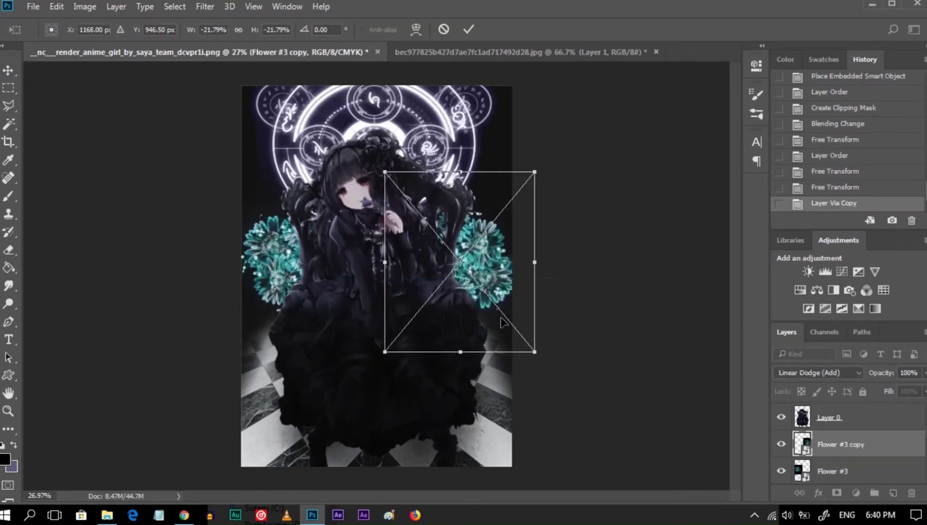
right_click(488, 324)
left_click(511, 301)
key("Return")
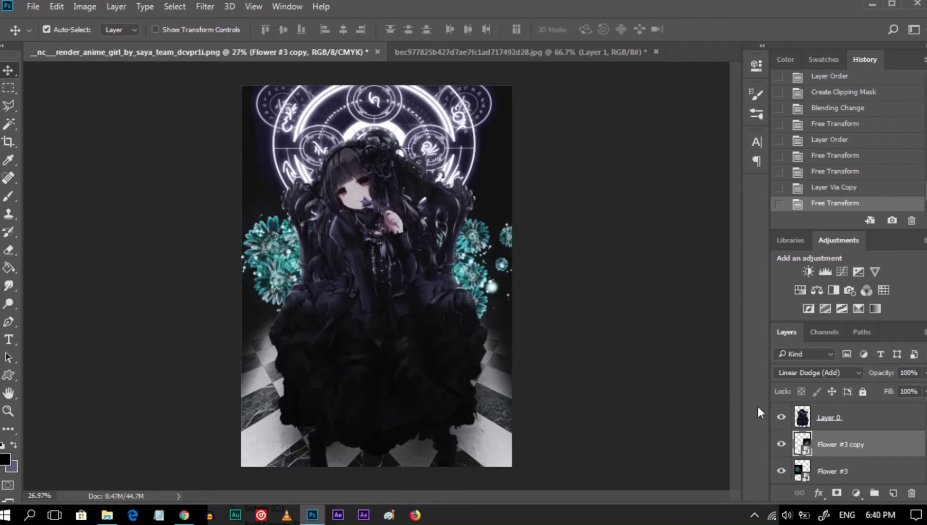
Add two more flower copies at the throne's lower left and lower right.
key("ctrl+j")
key("ctrl+t")
mouse_move(498, 274)
left_mouse_down()
mouse_move(481, 389)
mouse_move(327, 389)
mouse_move(335, 381)
left_mouse_up()
key("Return")
key("Up")
key("Up")
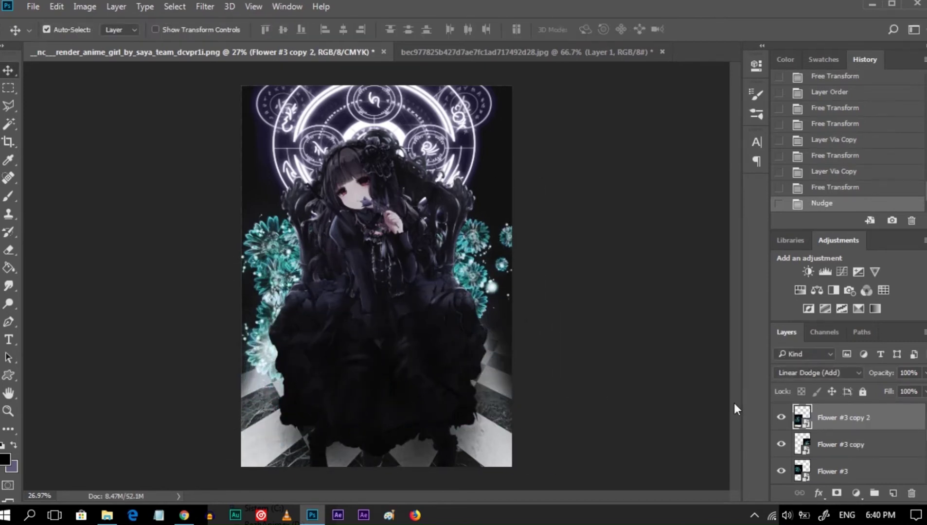
key("ctrl+j")
key("ctrl+t")
mouse_move(400, 300)
left_mouse_down()
mouse_move(306, 359)
mouse_move(479, 384)
left_mouse_up()
key("Return")
key("Up")
Lower the black layer's opacity to dim it further.
scroll(846, 428, "down", 1)
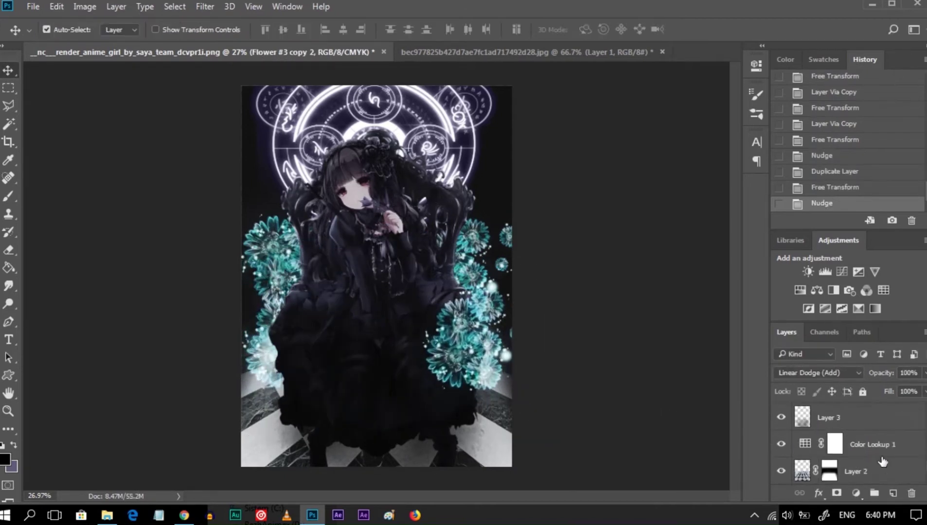
key("g")
left_click(591, 427)
left_click_drag(924, 373, 881, 389)
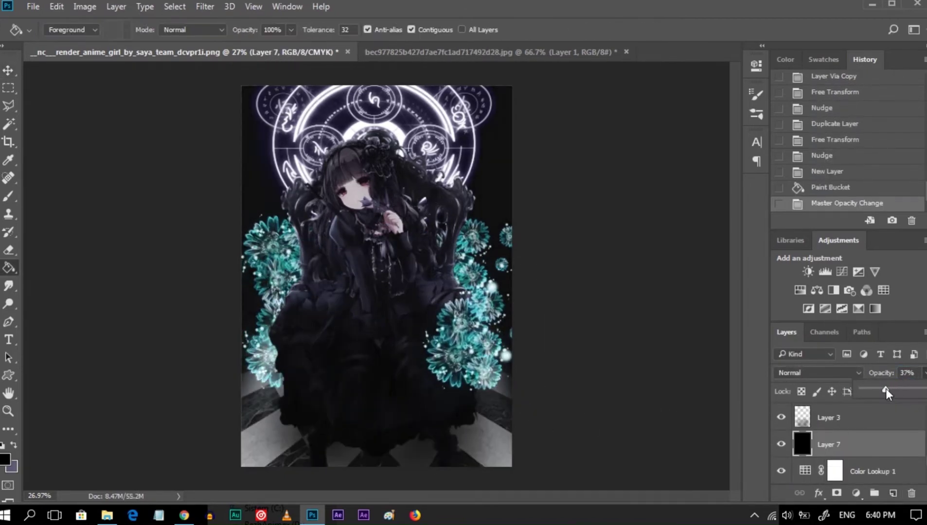
Add another flower copy, rotated and shrunk, at the lower left of the throne.
key("ctrl+j")
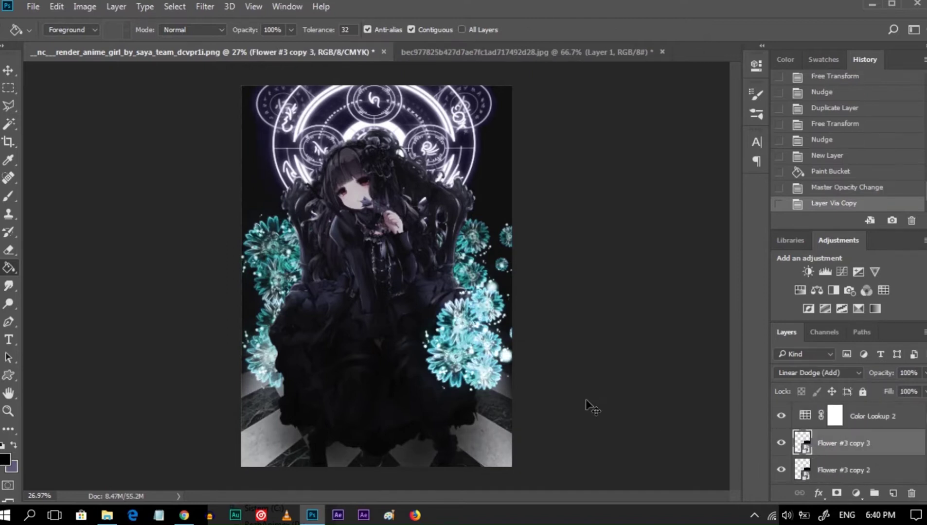
key("ctrl+t")
mouse_move(340, 340)
left_mouse_down()
mouse_move(383, 374)
mouse_move(341, 348)
mouse_move(342, 293)
mouse_move(345, 425)
mouse_move(304, 413)
left_mouse_up()
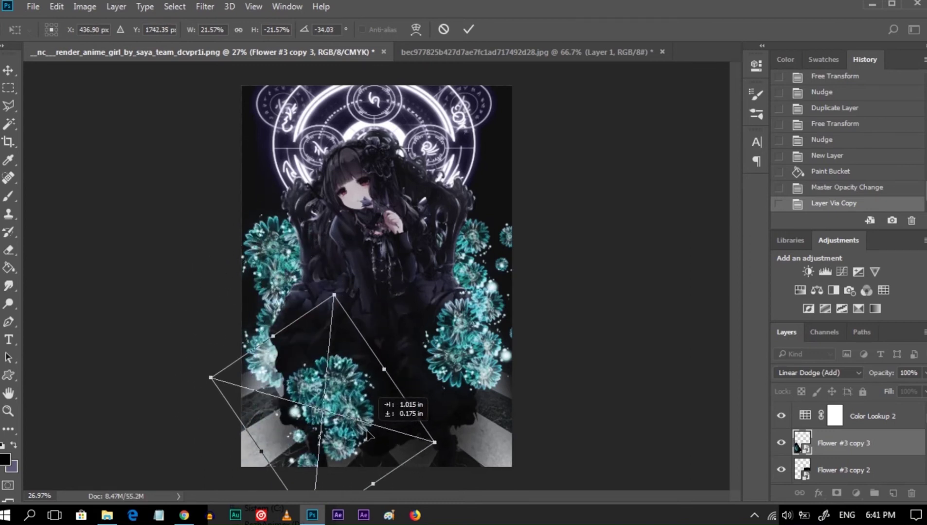
left_click_drag(304, 414, 416, 439)
left_click_drag(316, 342, 315, 351)
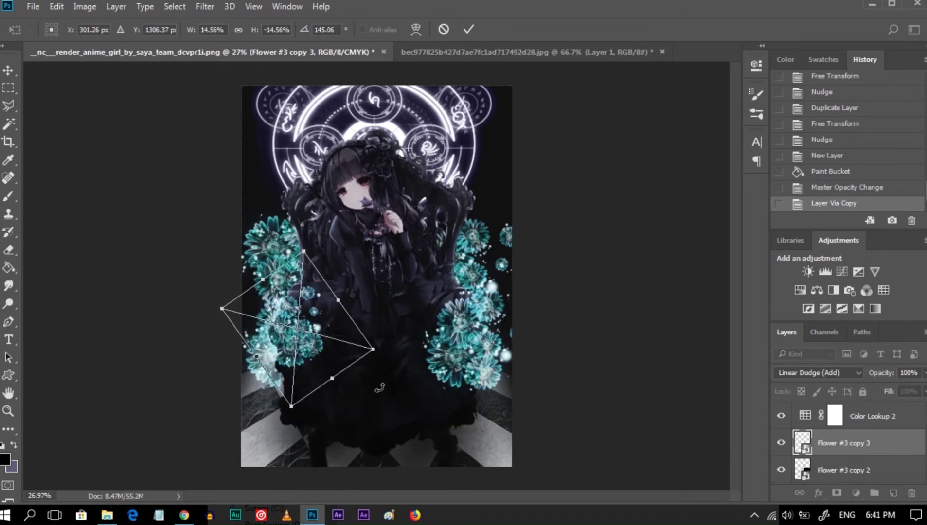
key("Return")
key("v")
key("Up")
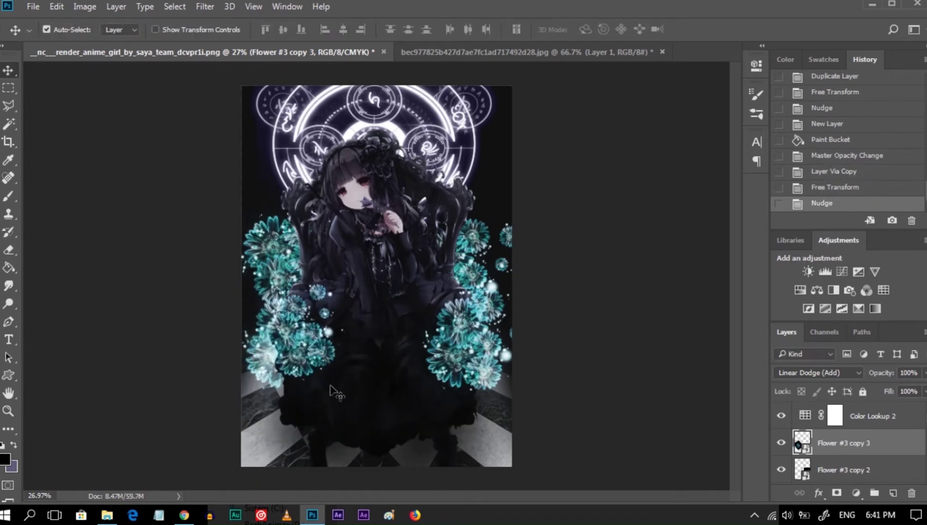
scroll(864, 451, "down", 1)
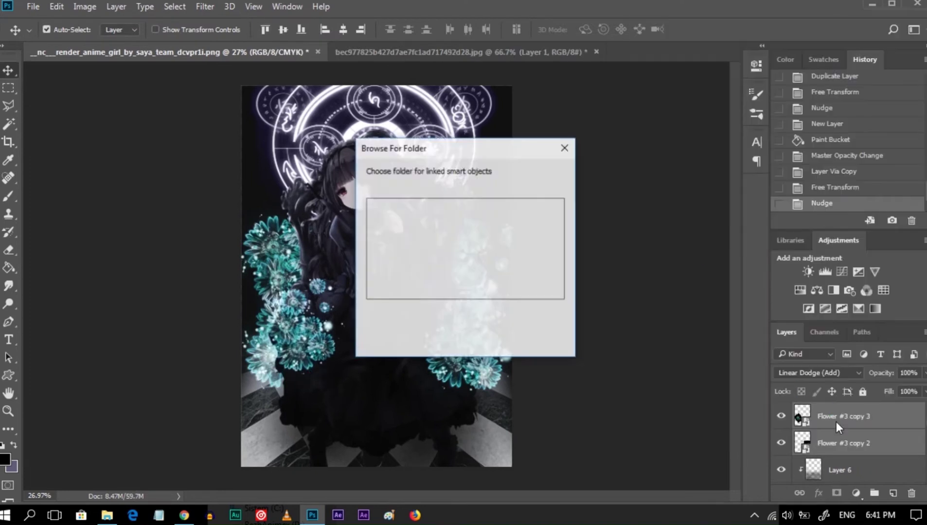
Try converting and rasterizing the flower copy, then undo those layer changes.
right_click(875, 445)
left_click(693, 134)
right_click(855, 416)
left_click(632, 308)
left_click(833, 372)
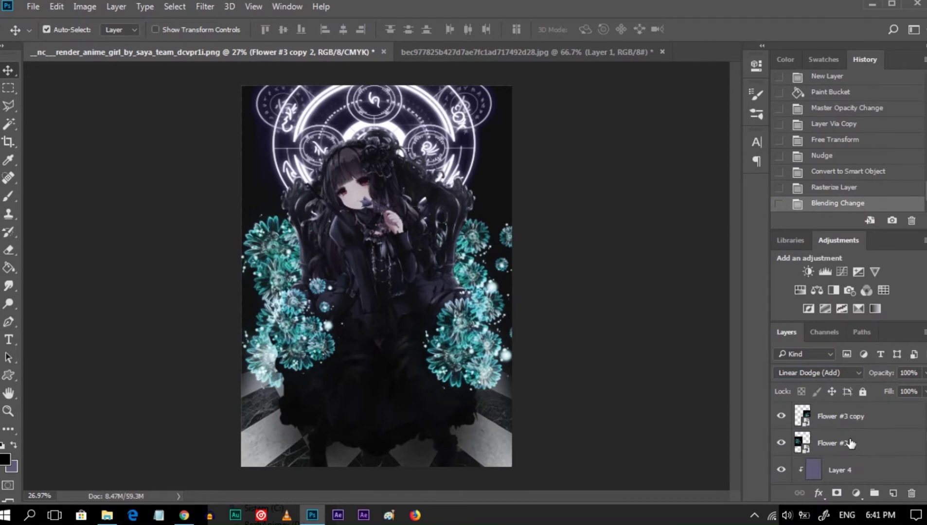
key("ctrl+alt+z")
key("ctrl+alt+z")
key("ctrl+alt+z")
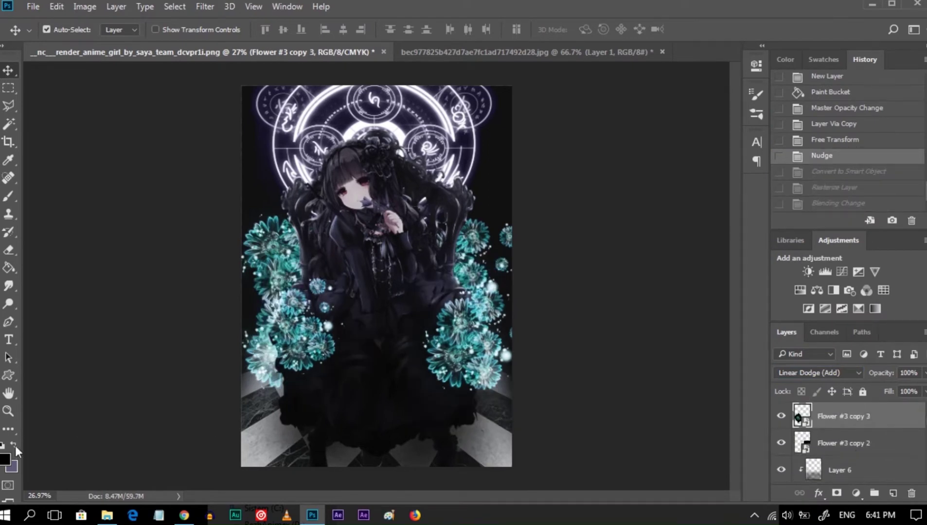
Add a purple Color-mode fill layer clipped to Flower #3.
left_click(893, 493)
right_click(836, 443)
left_click(683, 306)
left_click(817, 372)
left_click(797, 358)
left_click(493, 372)
Rasterize the Flower #3 layer.
left_click(833, 470)
scroll(864, 445, "down", 1)
right_click(836, 443)
left_click(710, 243)
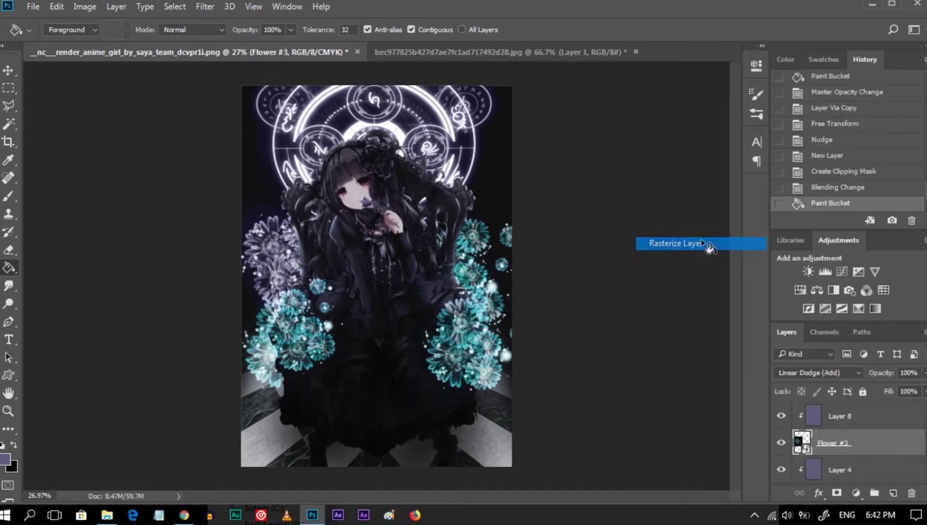
scroll(850, 443, "up", 2)
Rasterize Flower #3 copy 2 and set it to Color Dodge.
right_click(844, 416)
left_click(683, 199)
right_click(844, 416)
left_click(627, 306)
left_click(816, 373)
left_click(808, 192)
Tint the right-side flowers purple with a new layer clipped to the flower copy.
scroll(819, 373, "down", 1)
left_click(892, 493)
right_click(844, 416)
left_click(642, 319)
key("shift+alt+c")
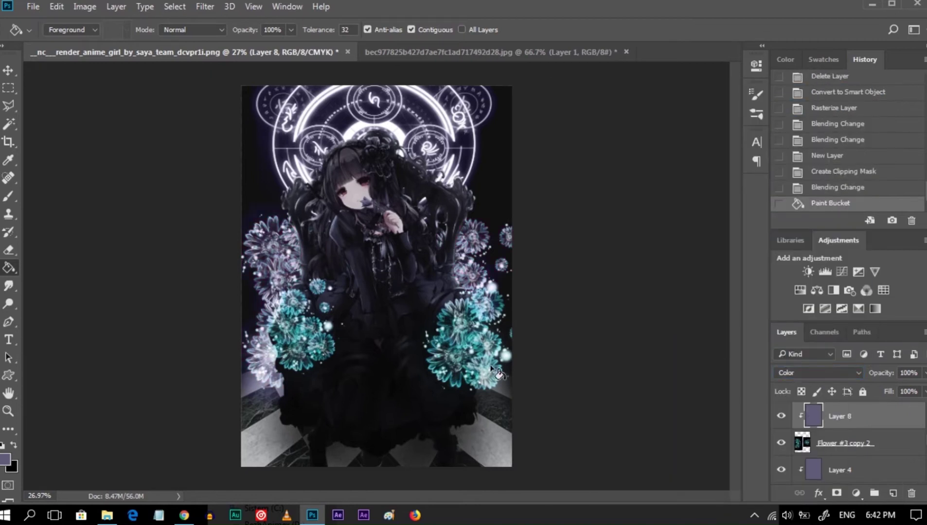
Select the Flower #3 copy 2 layer with the Move tool active.
left_click(9, 72)
scroll(894, 454, "up", 1)
left_click(856, 470)
scroll(832, 374, "down", 1)
scroll(832, 374, "up", 1)
scroll(865, 467, "up", 2)
Duplicate the flower copy, Gaussian-blur it, and lower its opacity for a glow.
key("ctrl+j")
left_click(204, 6)
left_click(479, 237)
left_click(205, 6)
left_click(413, 207)
key("Return")
left_click(924, 372)
left_click_drag(923, 390, 889, 390)
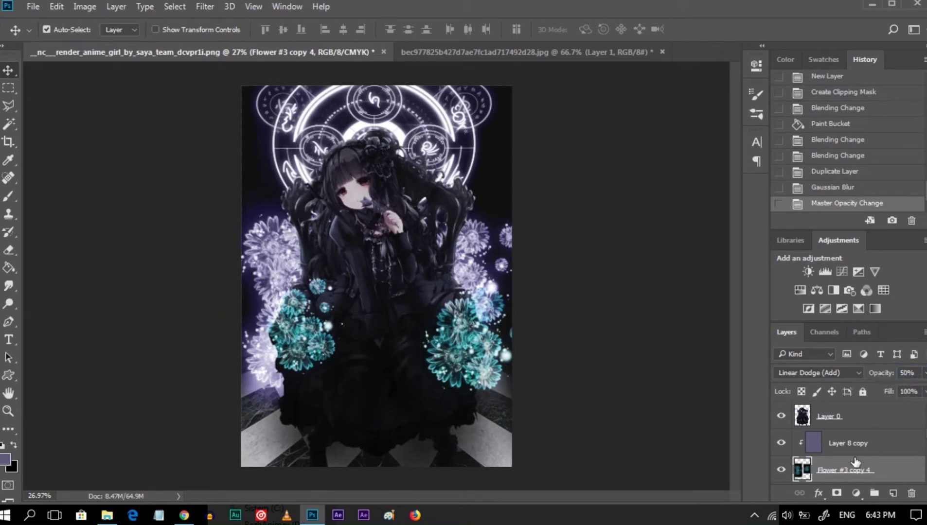
Rasterize the flower layer and set it to Linear Dodge (Add) to glow.
scroll(837, 456, "down", 1)
scroll(837, 456, "down", 1)
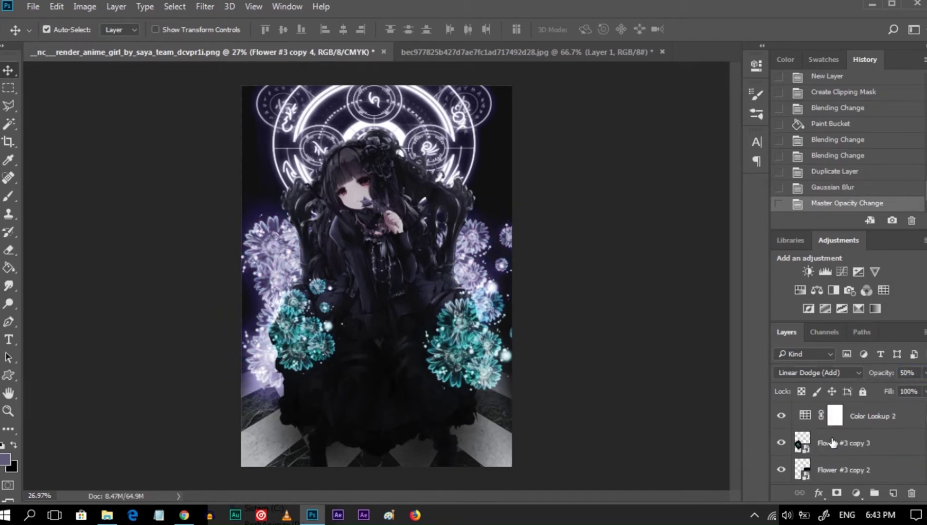
right_click(830, 444)
left_click(681, 160)
right_click(830, 443)
left_click(671, 251)
left_click(817, 372)
left_click(797, 223)
Clip a purple Color-mode fill layer to the flowers to tint them.
key("ctrl+alt+g")
key("shift+alt+c")
key("g")
left_click(495, 326)
Duplicate the flower layer, blur it, and set the glow copy to 20% opacity.
left_click(858, 445)
key("ctrl+j")
left_click(204, 7)
left_click(413, 221)
left_click(842, 138)
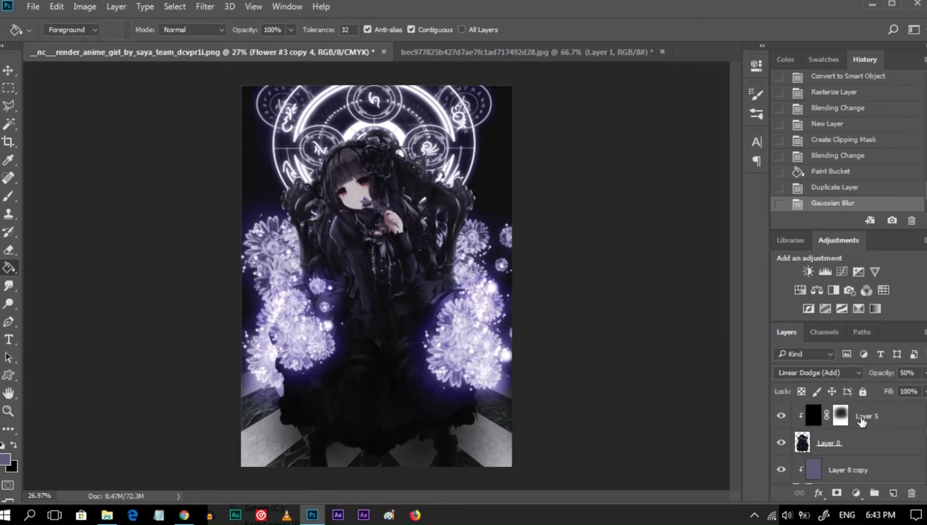
type("0")
left_click(924, 373)
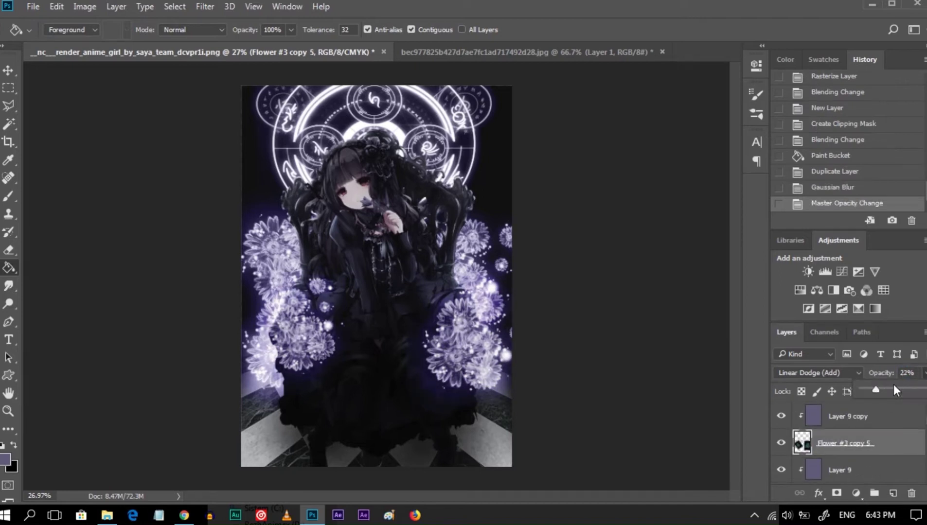
left_click_drag(883, 378, 868, 378)
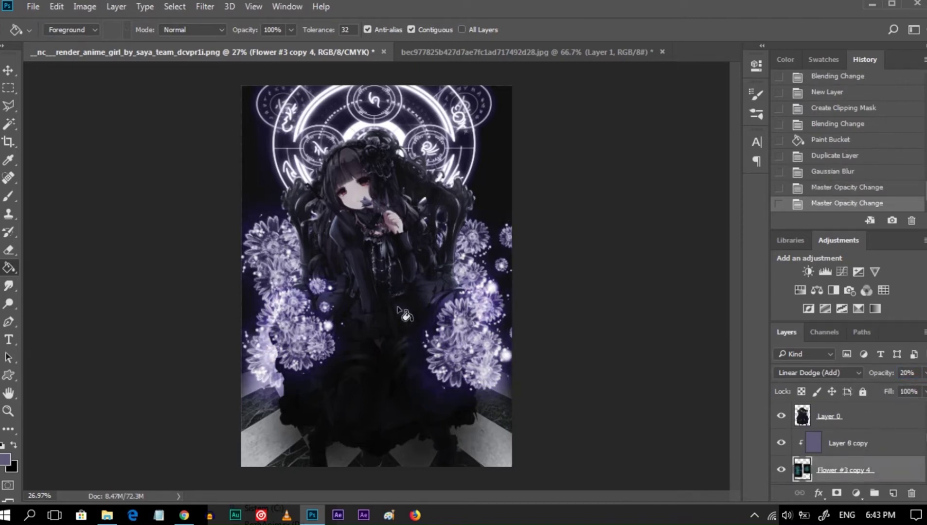
Add a Gradient Map adjustment and preview several gradient presets.
left_click(858, 308)
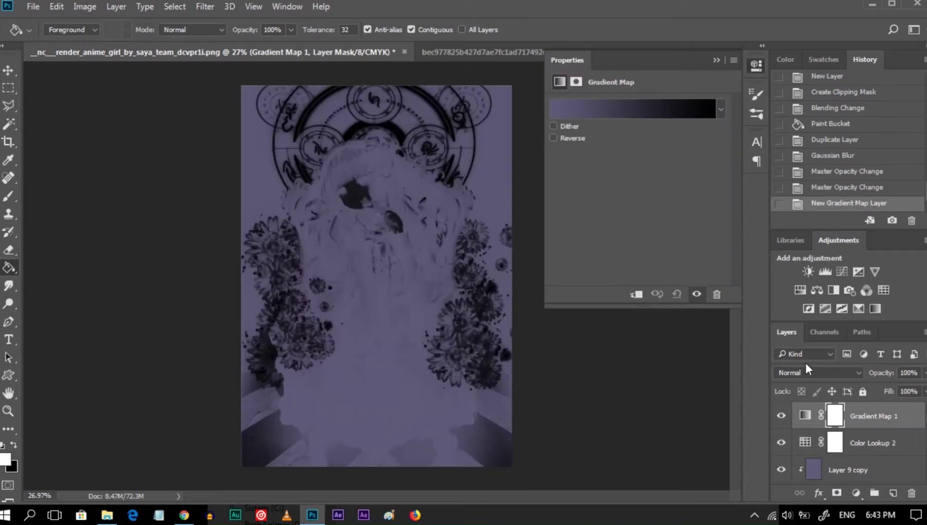
left_click(632, 107)
scroll(736, 150, "down", 3)
left_click(784, 136)
scroll(784, 145, "down", 3)
left_click(785, 156)
scroll(786, 165, "down", 3)
left_click(786, 170)
left_click(802, 156)
scroll(759, 154, "down", 2)
left_click(759, 153)
scroll(773, 155, "down", 2)
Preview purple-lavender, maroon and reddish-pink presets, briefly picking a light lavender-blue one.
left_click(826, 135)
left_click(832, 119)
scroll(691, 144, "down", 2)
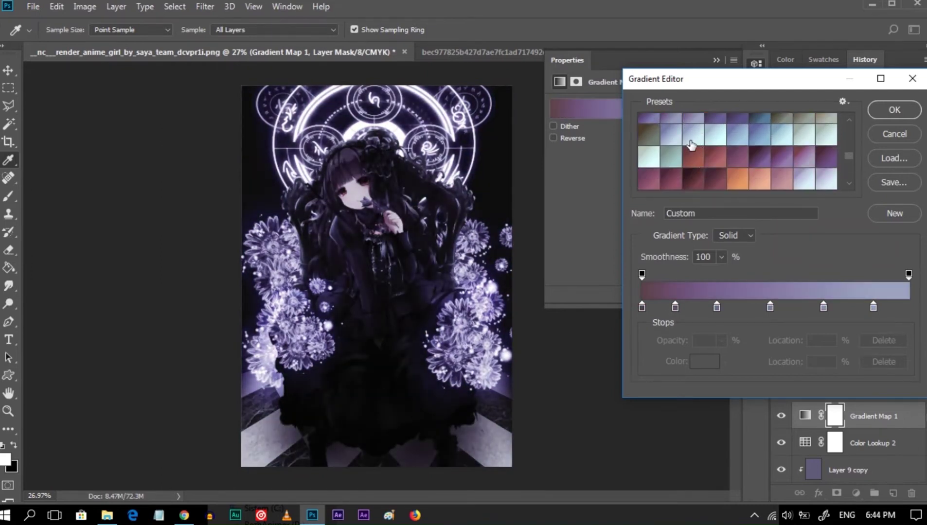
left_click(691, 144)
left_click(676, 181)
left_click(733, 164)
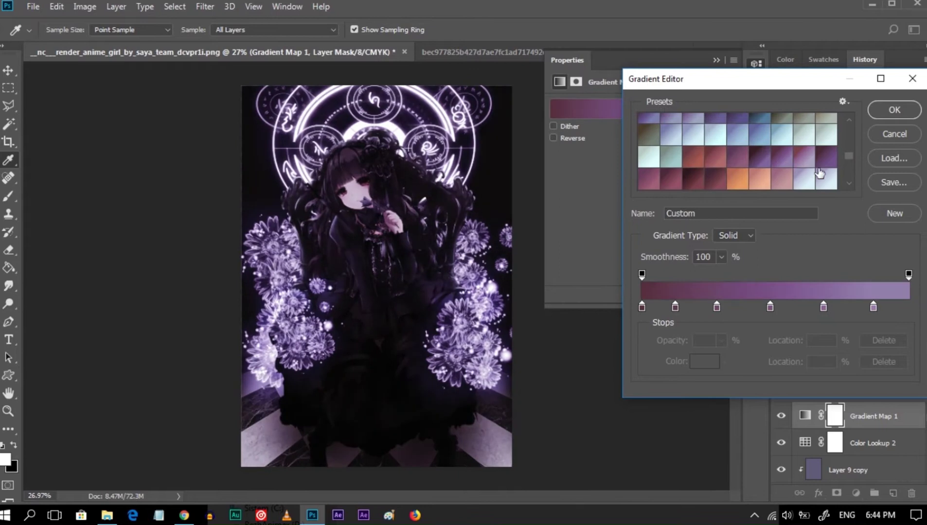
scroll(820, 172, "down", 1)
double_click(822, 164)
key("Escape")
Try more presets and apply a dark purple gradient.
scroll(783, 176, "up", 2)
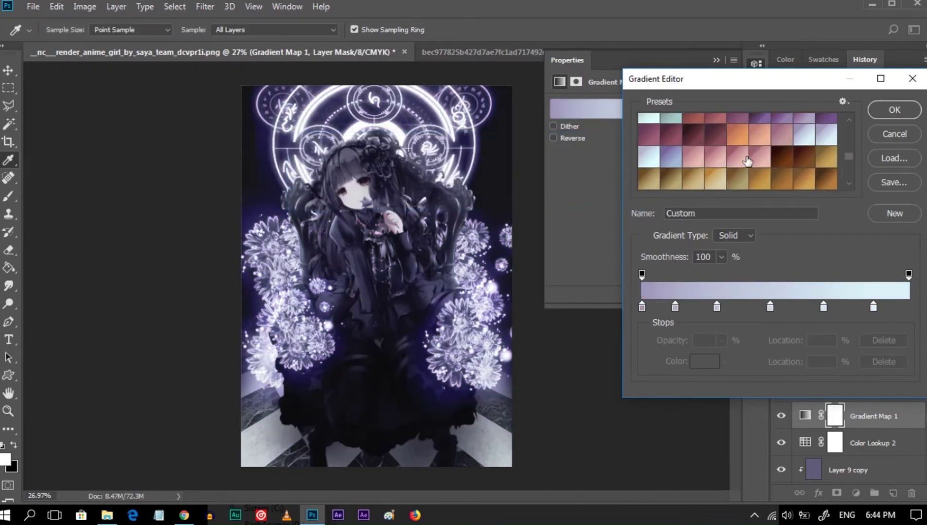
left_click(740, 160)
scroll(703, 157, "up", 1)
left_click(707, 159)
left_click(642, 163)
left_click(692, 157)
Settle on the dark-to-blue gradient preset and confirm it.
scroll(696, 165, "up", 1)
scroll(698, 179, "up", 1)
scroll(698, 179, "down", 2)
scroll(778, 165, "down", 2)
scroll(718, 132, "down", 2)
left_click(689, 160)
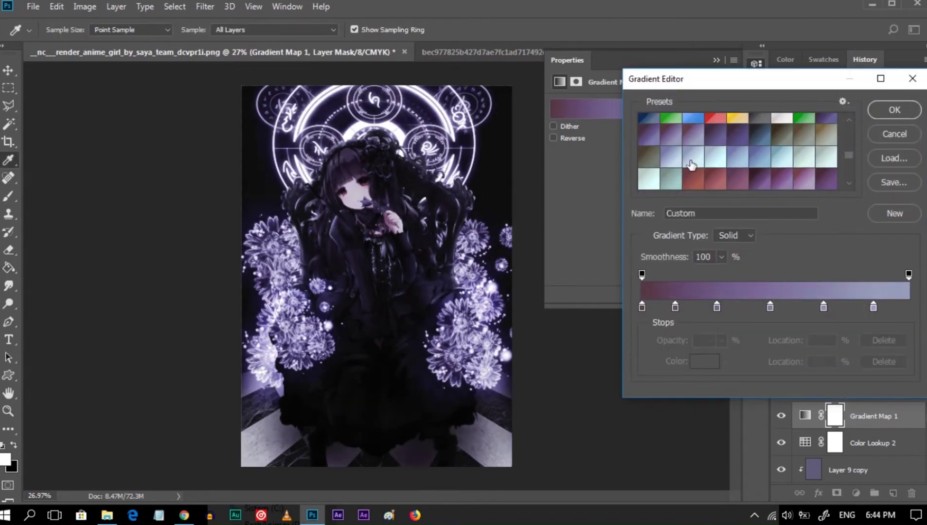
scroll(689, 160, "up", 2)
left_click(694, 169)
left_click(741, 176)
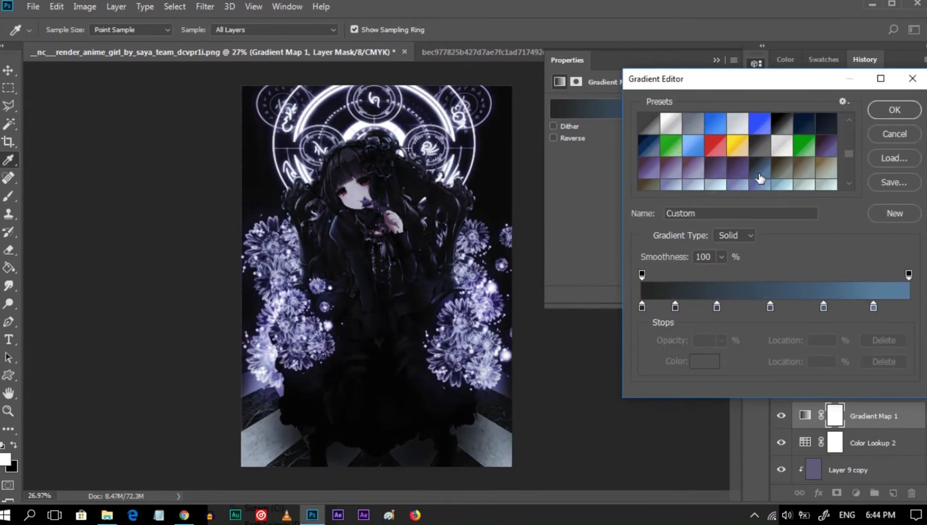
left_click(760, 182)
left_click(894, 110)
Set the gradient map's opacity to 50%.
left_click(923, 372)
left_click_drag(911, 387, 893, 389)
left_click(716, 60)
Pull the second image document out into its own floating window.
left_click(8, 70)
left_click(607, 54)
left_click_drag(607, 54, 306, 53)
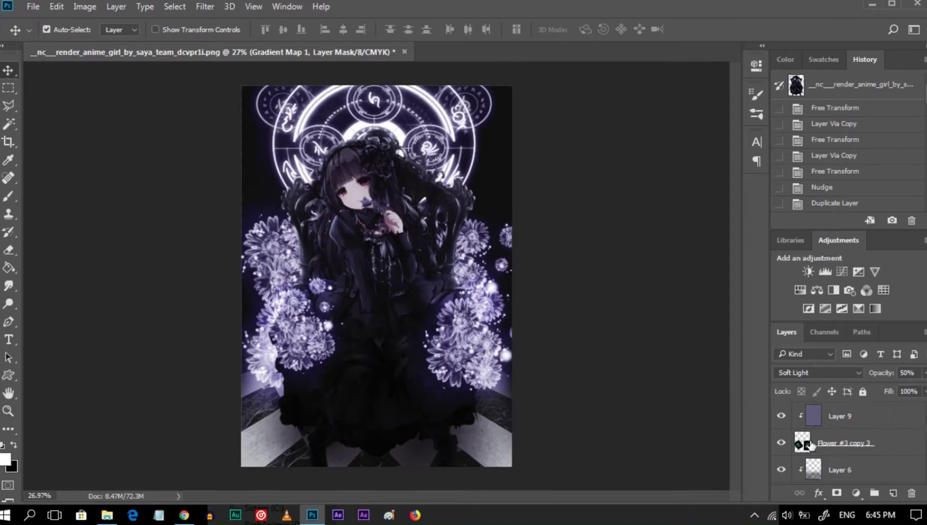
Add a Color Balance layer with midtones Cyan/Red -32, Magenta/Green -60, Yellow/Blue +17.
left_click(816, 291)
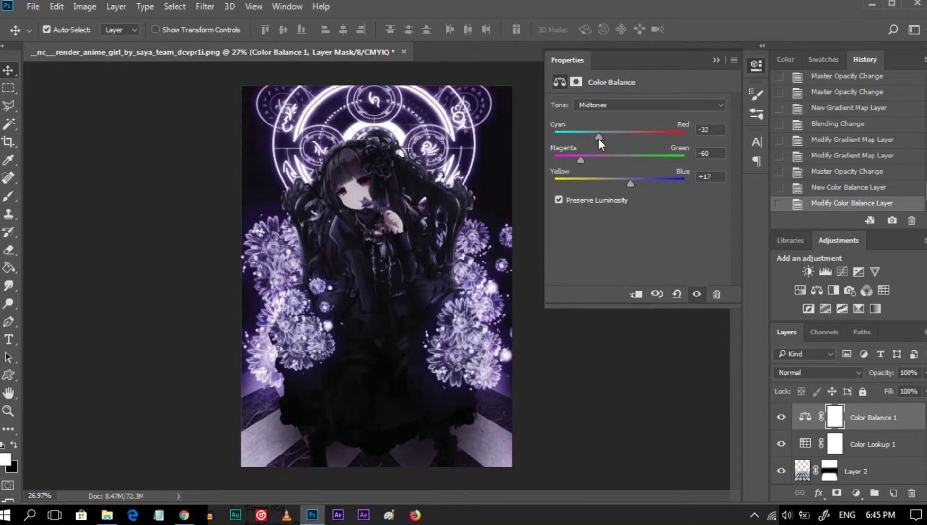
left_click(715, 62)
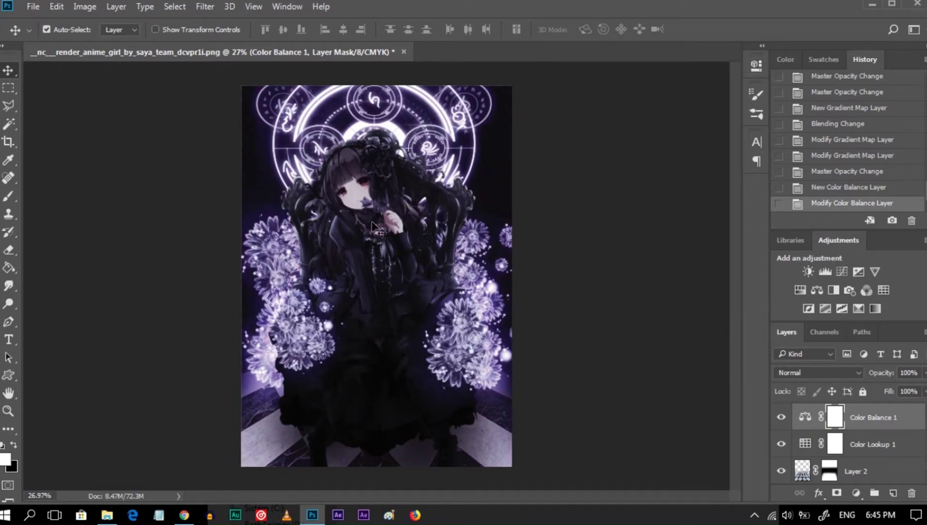
left_click(107, 516)
left_click(861, 443)
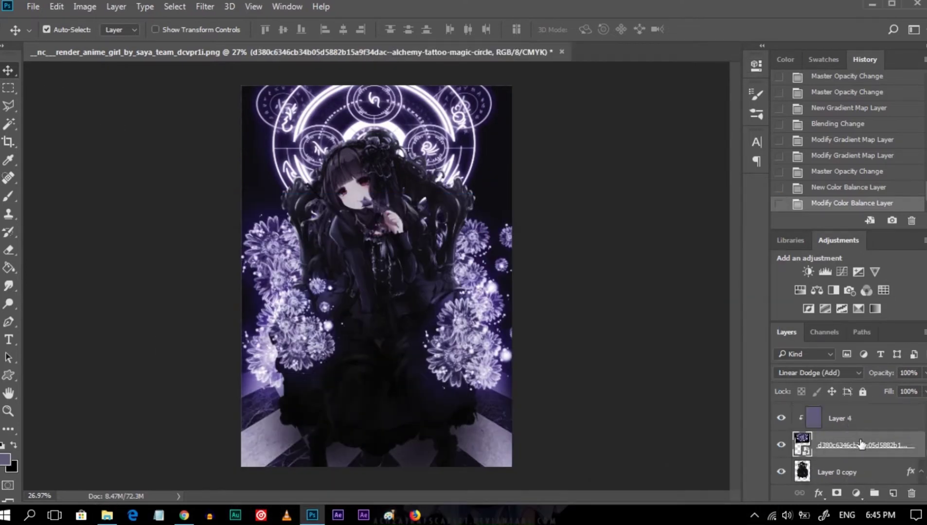
Duplicate the magic circle, Gaussian-blur it at radius 35, and set 50% opacity.
key("ctrl+j")
left_click(205, 6)
left_click(418, 200)
mouse_move(734, 322)
left_mouse_down()
mouse_move(723, 323)
mouse_move(751, 323)
mouse_move(735, 326)
left_mouse_up()
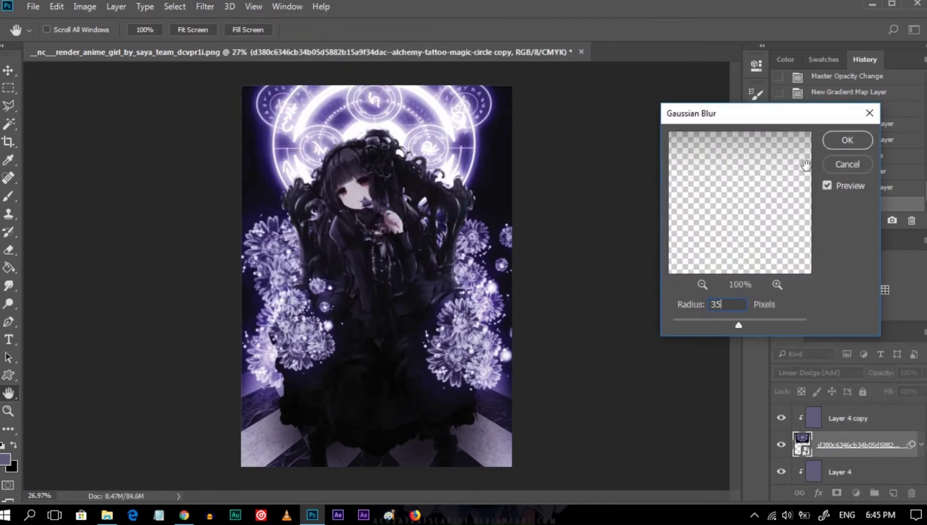
key("Return")
left_click_drag(898, 391, 894, 390)
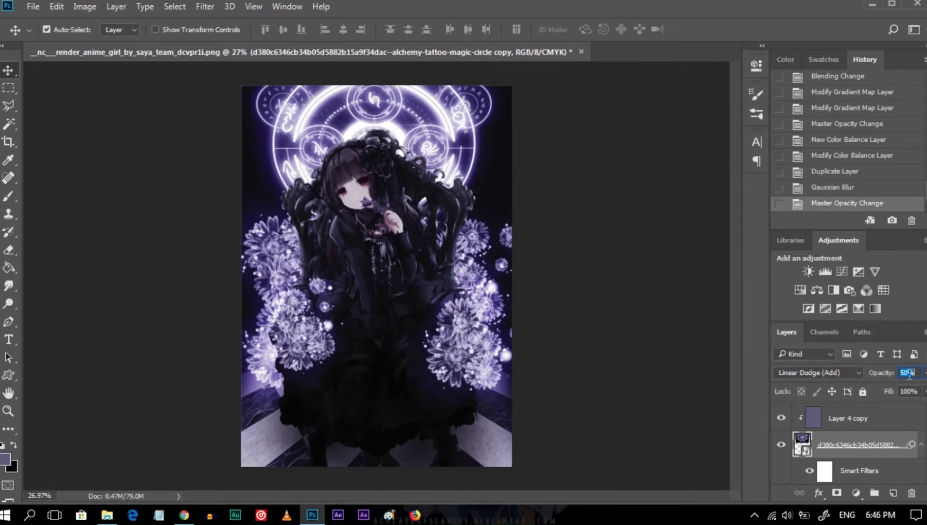
Lower Layer 6 to about 30% opacity and reduce Layer 5's opacity.
scroll(809, 456, "down", 5)
left_click(866, 433)
scroll(866, 432, "up", 2)
left_click(780, 418)
left_click(887, 390)
left_click(907, 373)
left_click(840, 445)
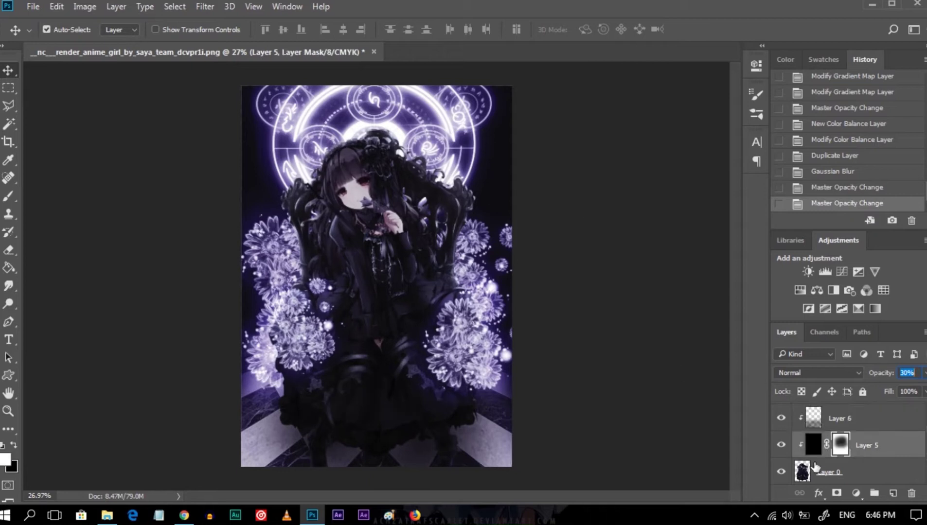
left_click_drag(909, 391, 886, 389)
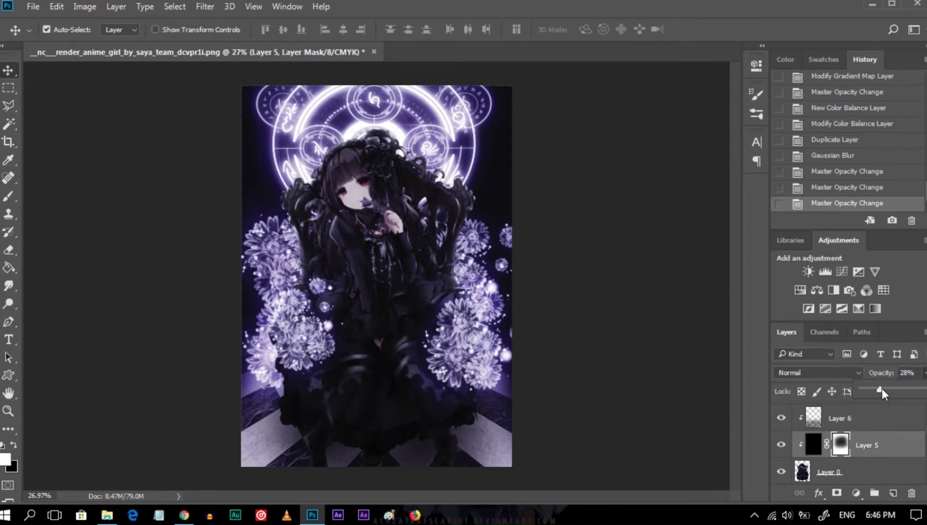
Add a new empty layer clipped to Layer 6.
left_click(857, 419)
key("ctrl+shift+alt+n")
key("ctrl+alt+g")
left_click(817, 372)
Paint lavender light onto clipped Layer 10 in Color mode, then set it to Linear Dodge (Add) at 20%.
left_click(789, 359)
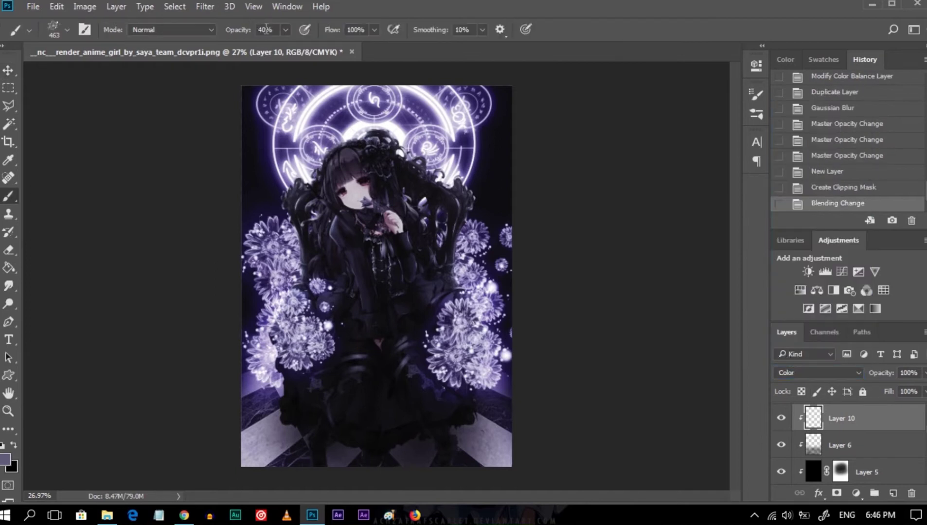
key("F5")
key("F5")
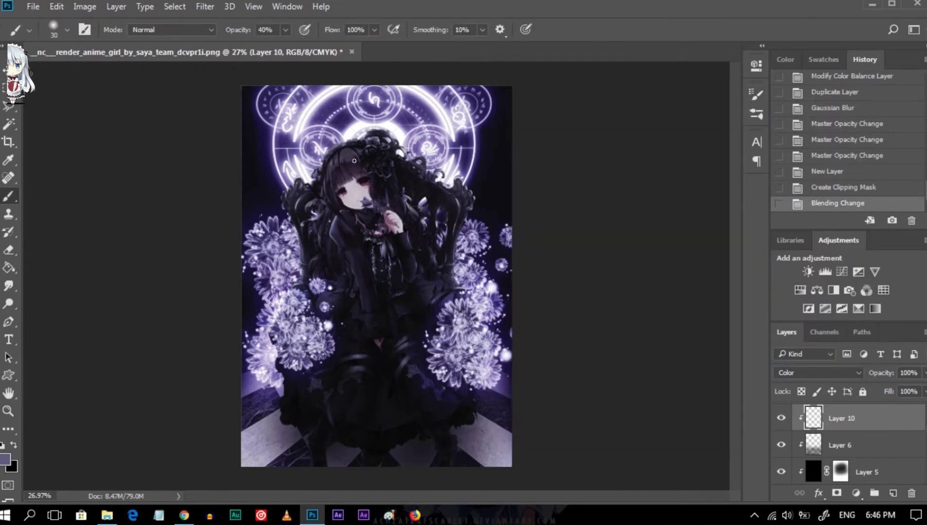
key("ctrl+z")
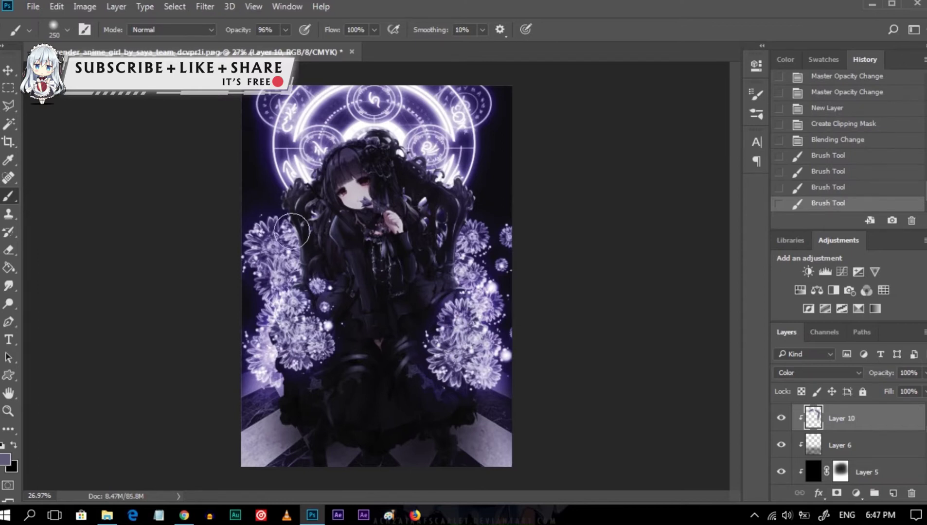
left_click(817, 373)
left_click(821, 203)
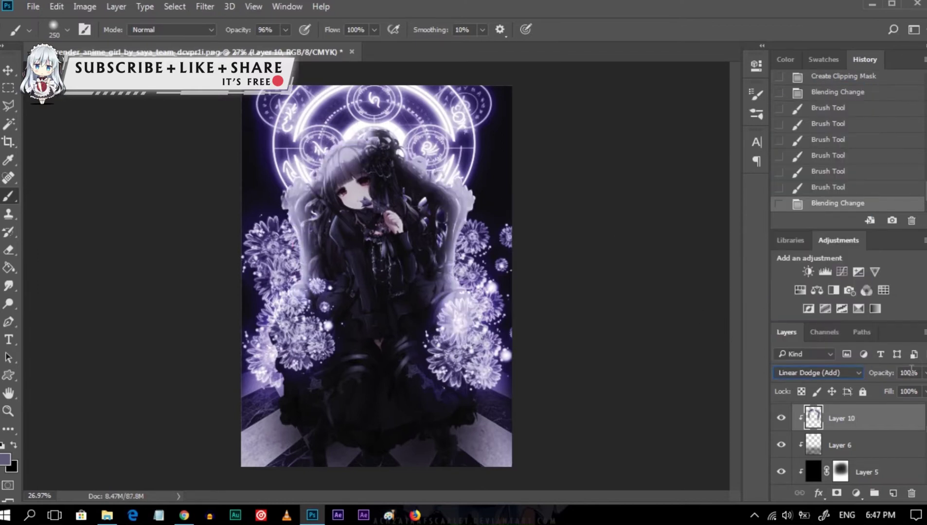
left_click_drag(888, 389, 885, 392)
Duplicate Layer 10, try Vivid Light on the copy, and set its opacity to about a quarter.
key("ctrl+j")
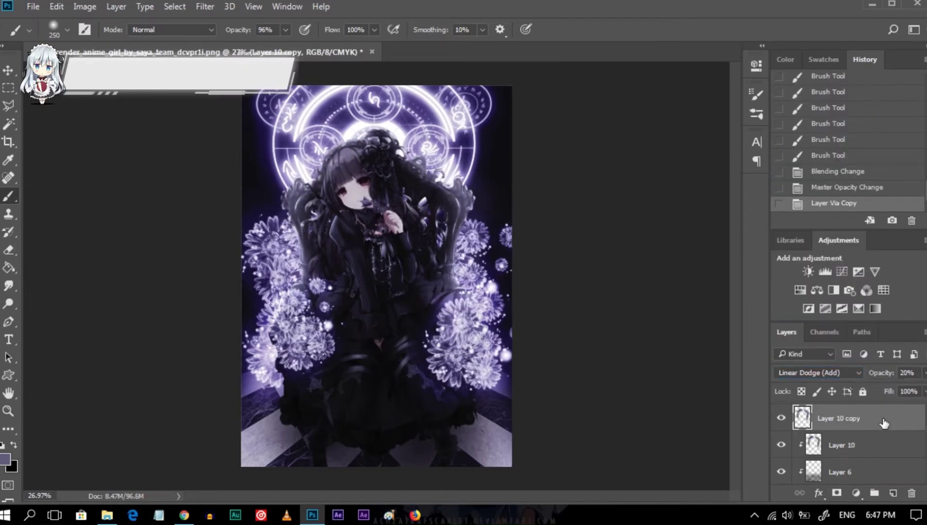
left_click(859, 373)
left_click(807, 347)
scroll(821, 373, "up", 7)
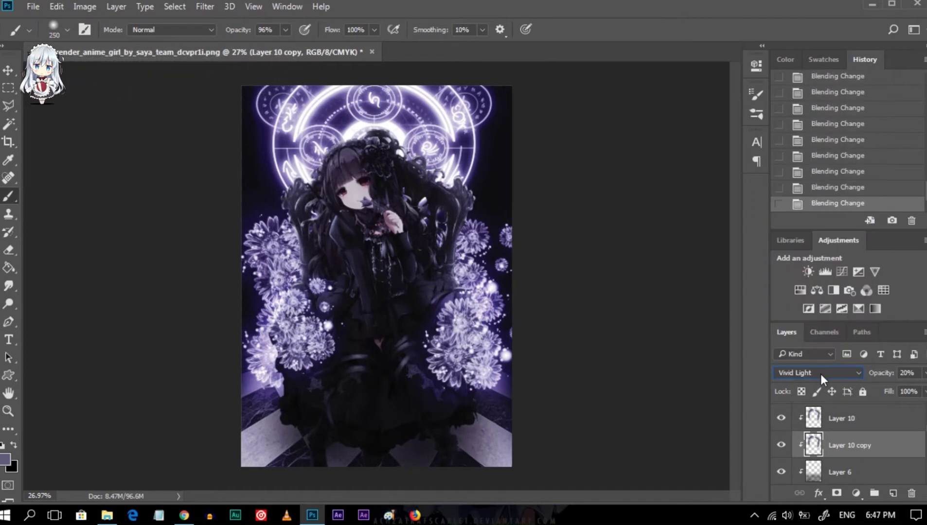
scroll(821, 374, "down", 8)
scroll(820, 373, "down", 2)
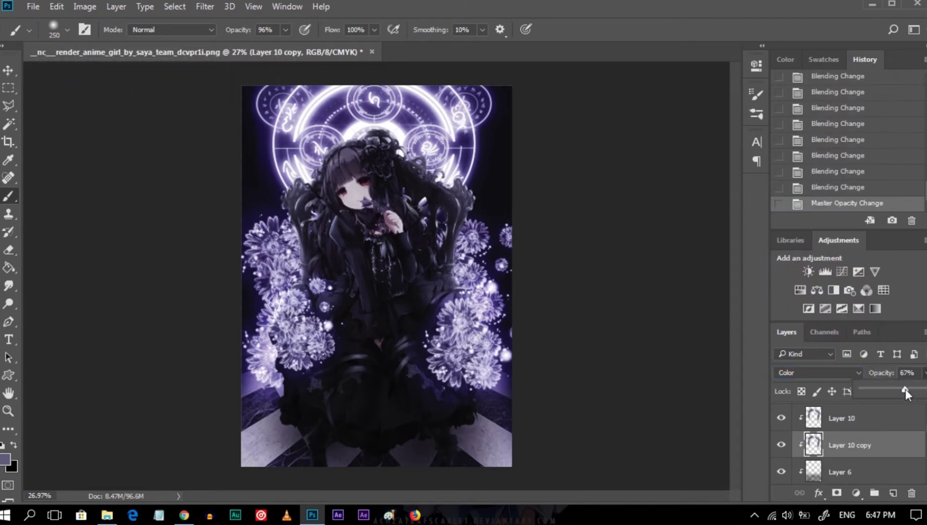
left_click_drag(873, 390, 879, 391)
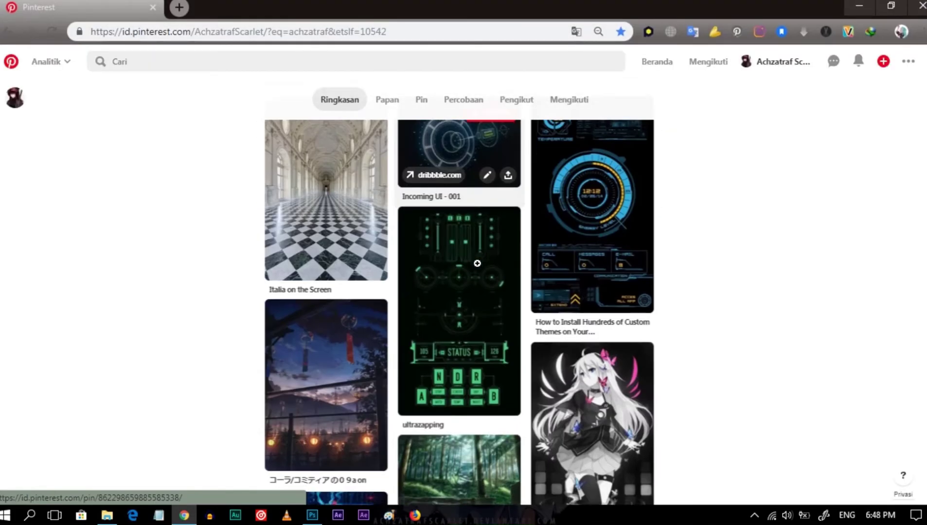
Open the ultrazapping sci-fi HUD pin and scroll through its related pins.
left_click(508, 370)
scroll(513, 366, "down", 6)
scroll(512, 362, "down", 4)
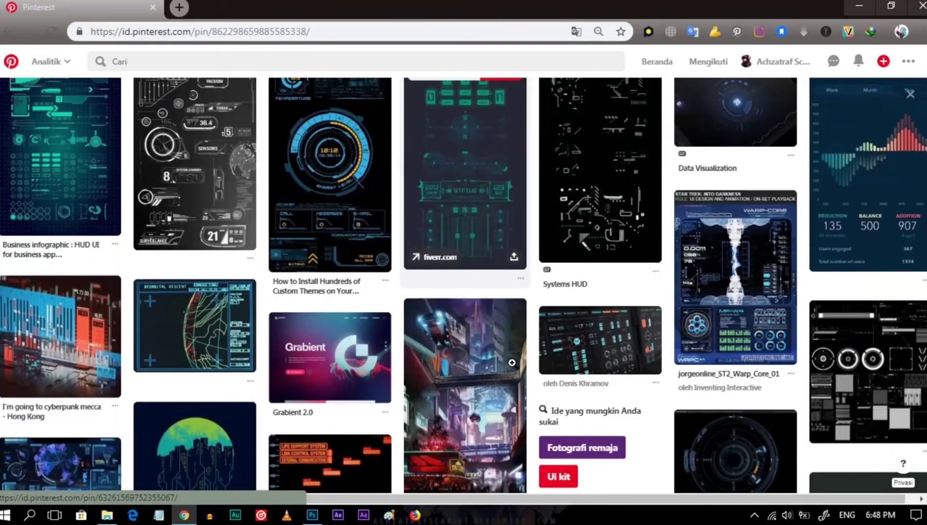
scroll(512, 362, "down", 4)
scroll(512, 364, "down", 5)
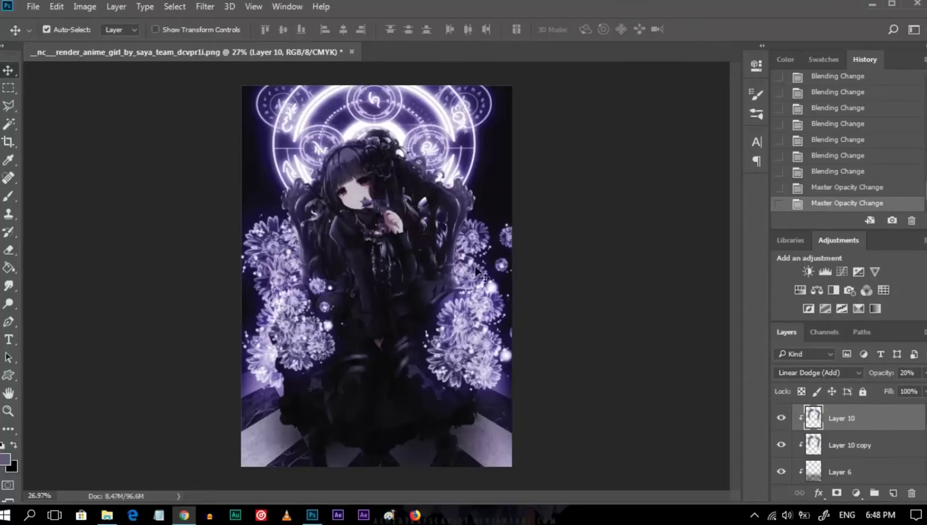
Bring up File Explorer and navigate up to the Resource Pack 2 folder.
left_click(107, 516)
left_click_drag(644, 213, 645, 151)
left_click(442, 183)
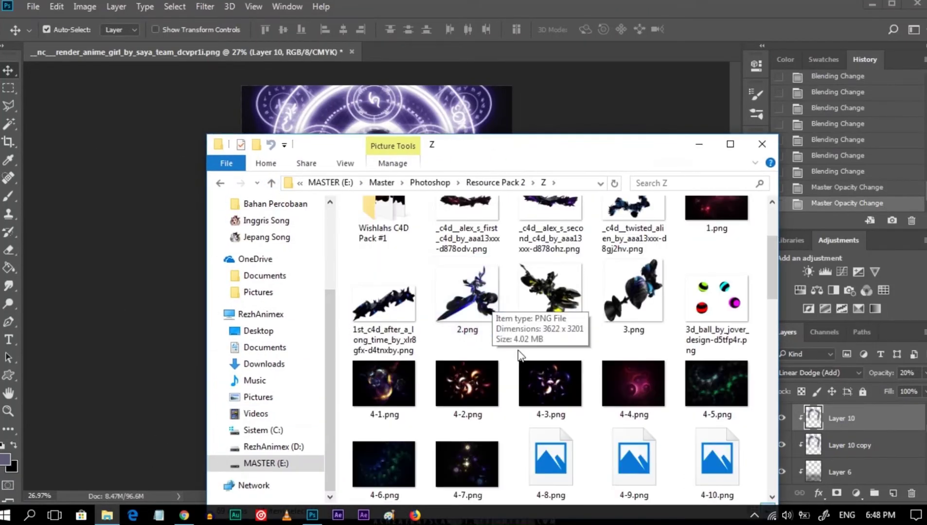
scroll(517, 347, "down", 5)
scroll(558, 408, "down", 5)
scroll(557, 408, "up", 5)
scroll(438, 316, "up", 5)
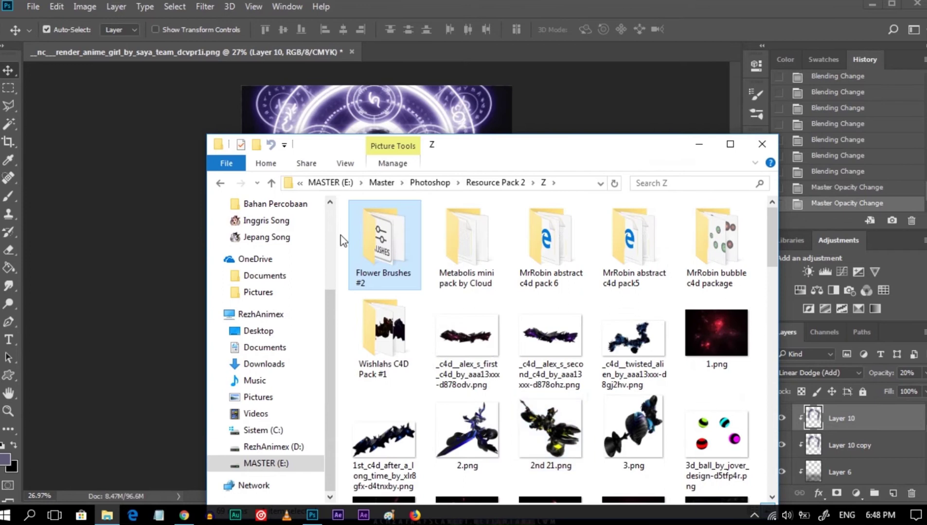
left_click(271, 182)
Open Resource 2 > FRACTAL C4D FLARE MAGIC BALL, browse its flare images, and dismiss a file error.
double_click(616, 259)
double_click(619, 287)
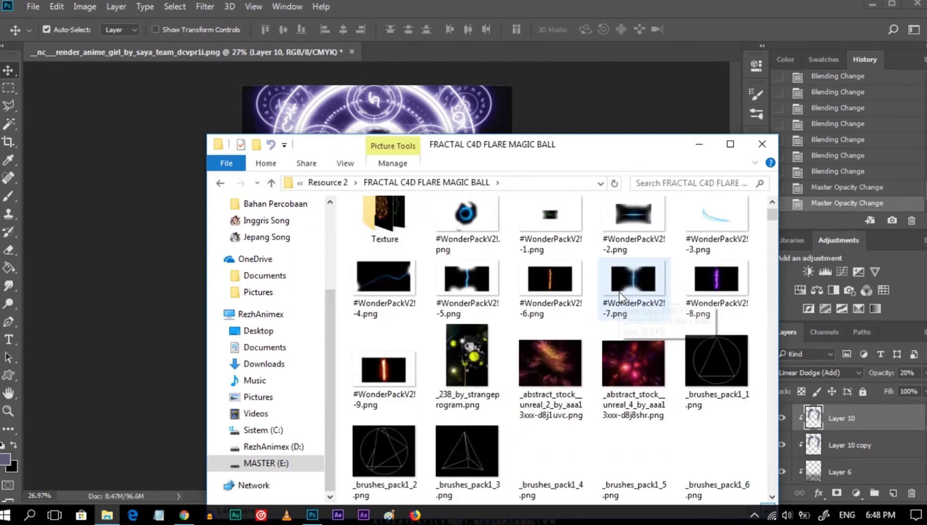
scroll(619, 292, "down", 5)
scroll(619, 292, "down", 5)
scroll(620, 297, "down", 5)
scroll(600, 300, "up", 3)
left_click_drag(544, 234, 474, 129)
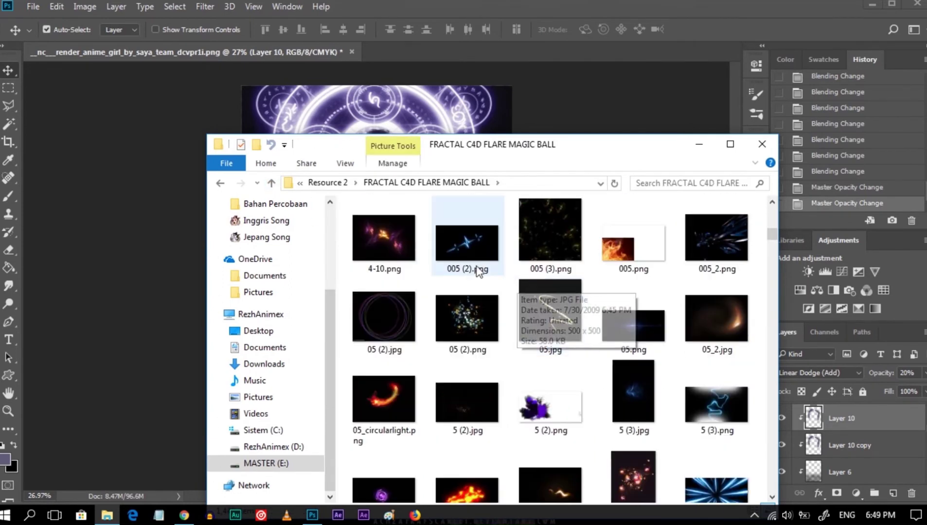
left_click(434, 201)
scroll(881, 445, "up", 3)
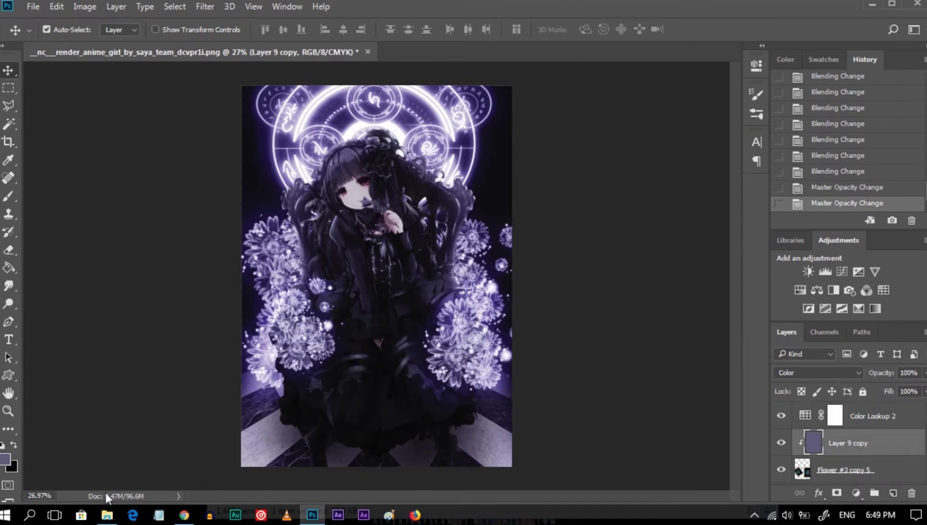
Drag the purple sparkle flare image from File Explorer into the poster and commit it.
left_click(107, 515)
left_click_drag(467, 311, 565, 53)
left_click(431, 201)
left_click(107, 515)
scroll(603, 340, "down", 5)
scroll(606, 335, "down", 5)
scroll(606, 335, "down", 5)
scroll(607, 336, "down", 5)
scroll(605, 336, "down", 5)
scroll(603, 337, "down", 5)
scroll(600, 337, "down", 5)
scroll(598, 338, "down", 5)
scroll(591, 360, "down", 5)
scroll(583, 378, "down", 5)
scroll(583, 378, "down", 5)
mouse_move(581, 157)
left_mouse_down()
mouse_move(545, 452)
mouse_move(628, 75)
left_mouse_up()
scroll(620, 254, "down", 5)
scroll(559, 292, "down", 5)
left_click_drag(603, 352, 350, 389)
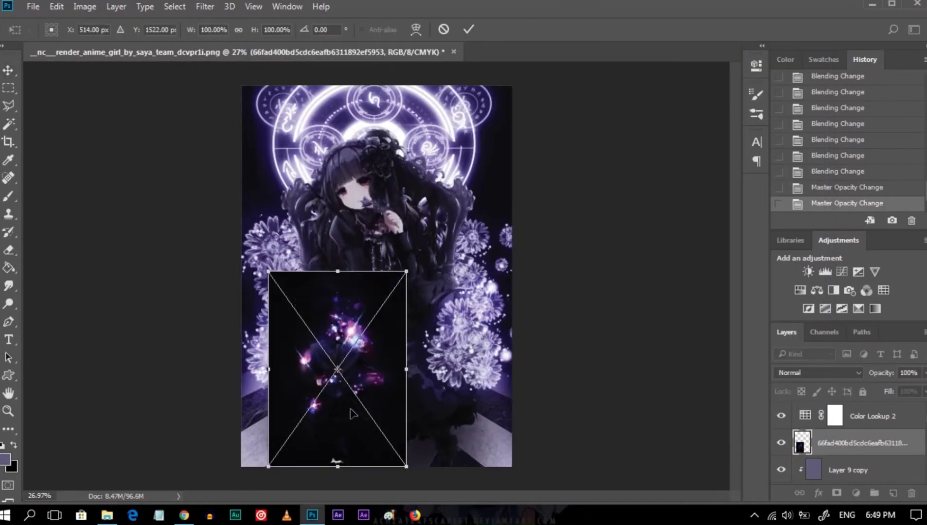
key("Return")
left_click(819, 372)
Set the flare to Linear Dodge (Add), rotate it, and place a copy on the poster's right side.
left_click(797, 316)
key("ctrl+t")
mouse_move(434, 387)
left_mouse_down()
mouse_move(253, 399)
mouse_move(221, 160)
left_mouse_up()
key("Return")
key("ctrl+j")
key("ctrl+t")
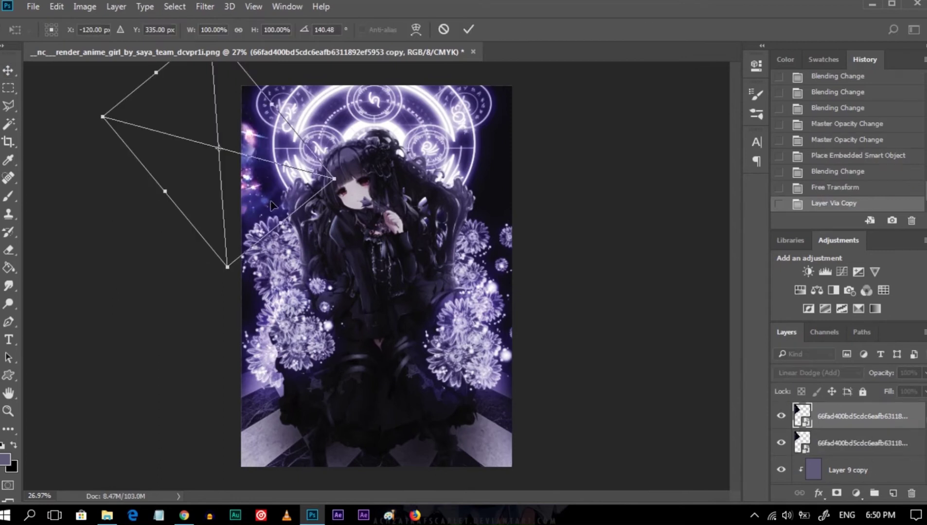
left_click_drag(281, 209, 567, 198)
key("Return")
Add rotated flare copies at the bottom-right and bottom-left corners, then group all flare layers.
key("ctrl+j")
key("ctrl+t")
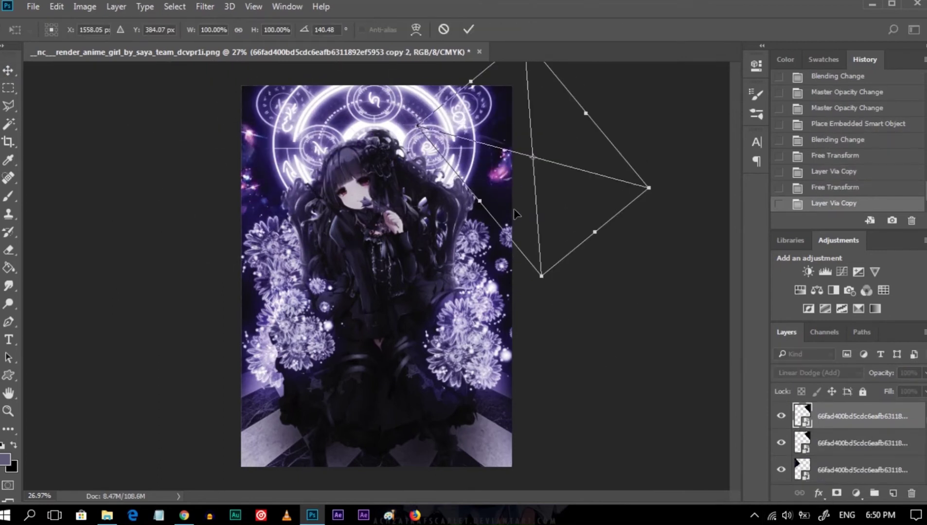
left_click_drag(518, 177, 518, 485)
left_click_drag(559, 461, 558, 269)
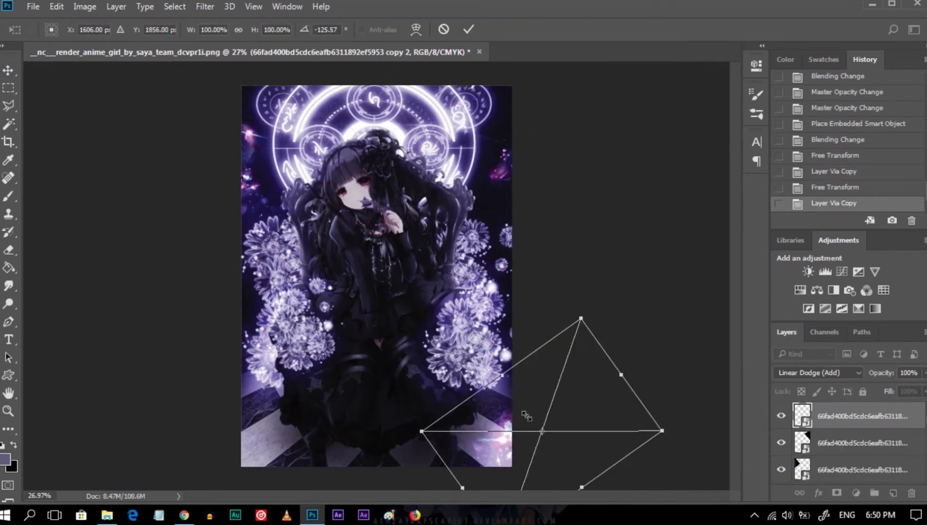
key("Return")
key("ctrl+t")
left_click_drag(508, 418, 246, 464)
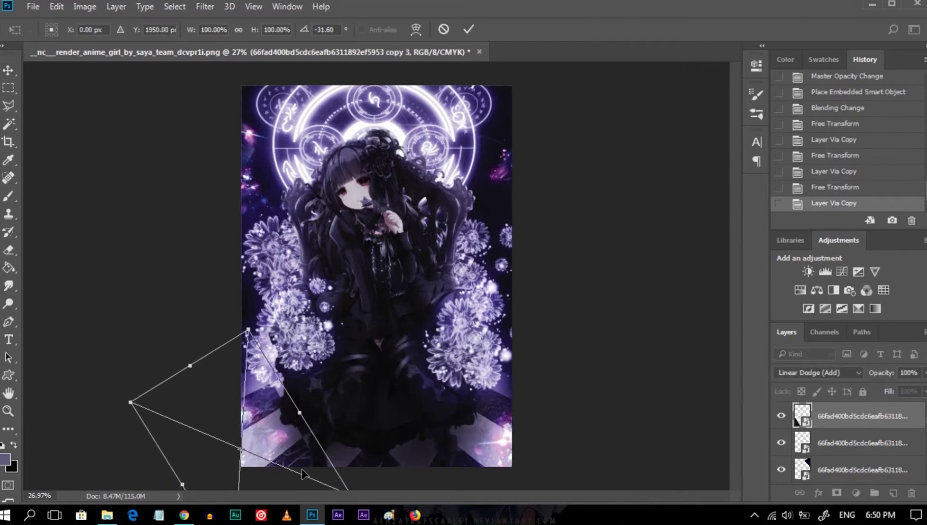
key("Return")
key("ctrl+g")
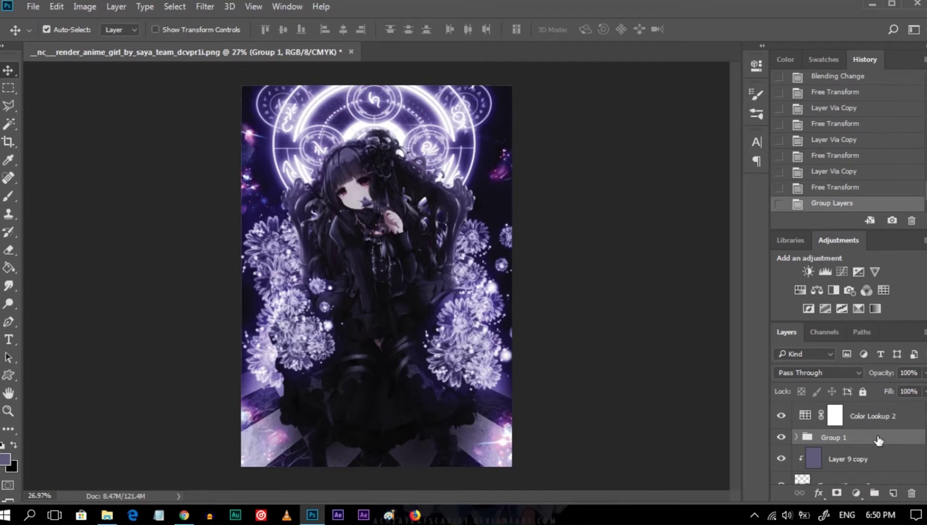
Move the flare group down to sit above Layer 7 and set it to Linear Dodge.
left_click_drag(860, 423, 864, 452)
key("ctrl+bracketleft")
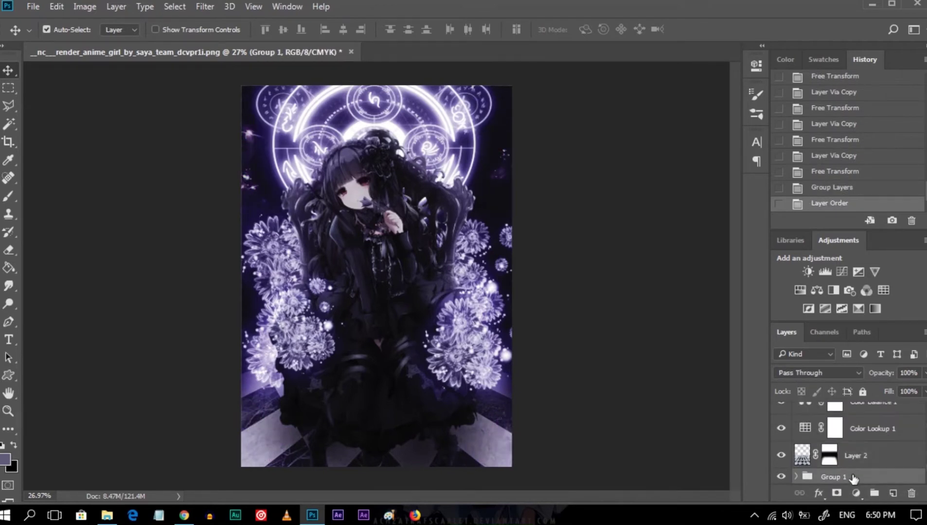
key("ctrl+bracketleft")
left_click_drag(853, 458, 853, 450)
left_click(817, 372)
left_click(802, 203)
Add a new layer clipped to the flare group, fill it purple, and set it to Hue blending.
key("ctrl+shift+alt+n")
key("ctrl+alt+g")
left_click(8, 268)
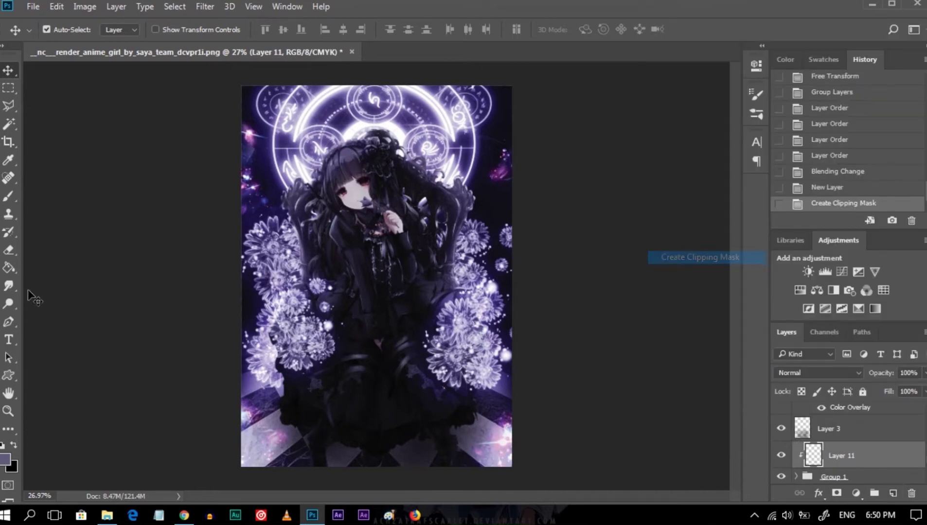
left_click(456, 403)
left_click(793, 373)
left_click(783, 365)
scroll(794, 375, "up", 2)
key("v")
scroll(846, 447, "down", 1)
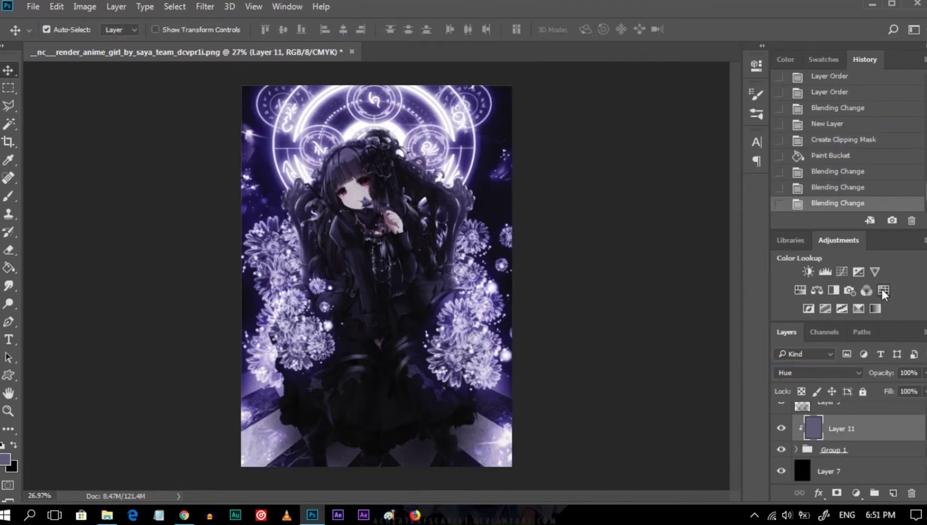
Clip a DropBlues.3DL Color Lookup to Layer 11, lower its opacity, and set the flare group to 70%.
left_click(882, 289)
key("ctrl+alt+g")
scroll(657, 106, "down", 4)
scroll(657, 106, "down", 3)
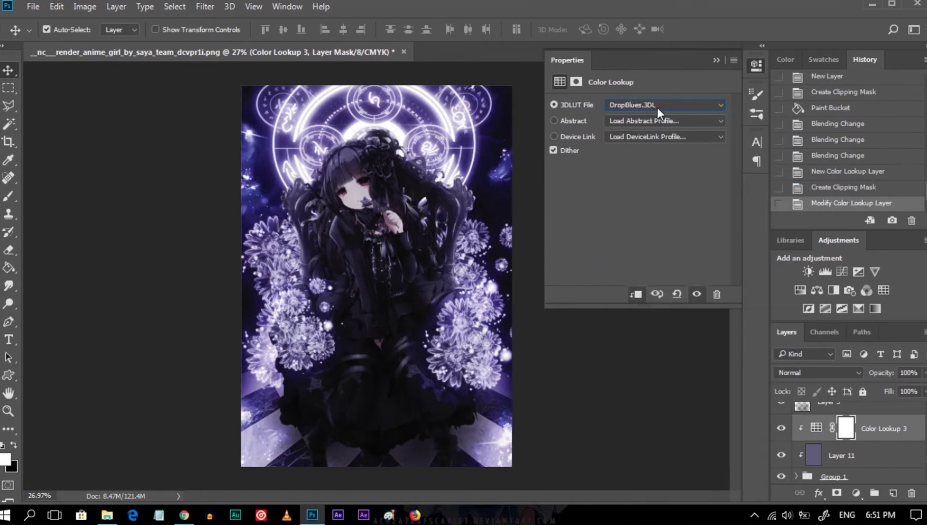
left_click(650, 244)
left_click(923, 373)
mouse_move(912, 382)
left_mouse_down()
mouse_move(882, 389)
mouse_move(901, 394)
left_mouse_up()
left_click(864, 481)
left_click(924, 373)
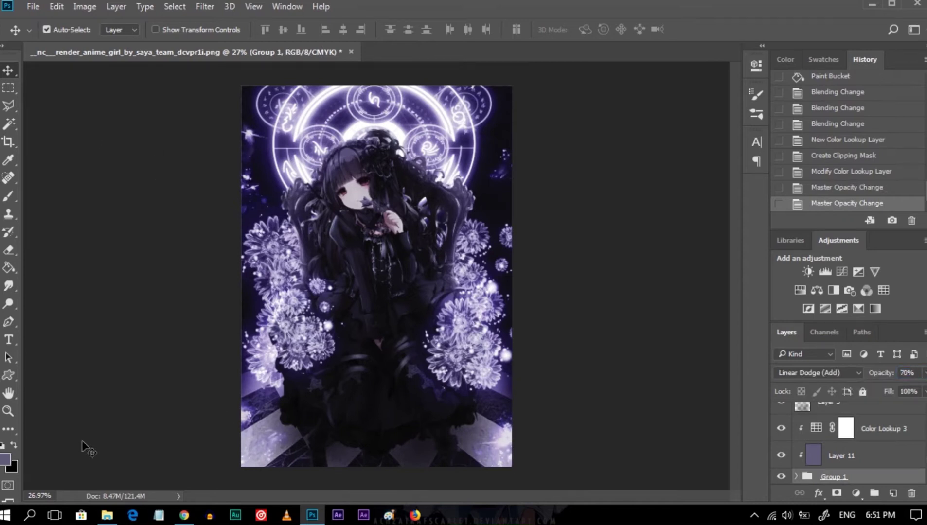
left_click(107, 515)
Go up to the Resource Pack folder and drag the purple sparkle 8.jpg onto the poster's right side.
scroll(465, 285, "down", 10)
scroll(465, 286, "down", 5)
scroll(466, 286, "down", 5)
scroll(472, 243, "up", 10)
left_click(316, 96)
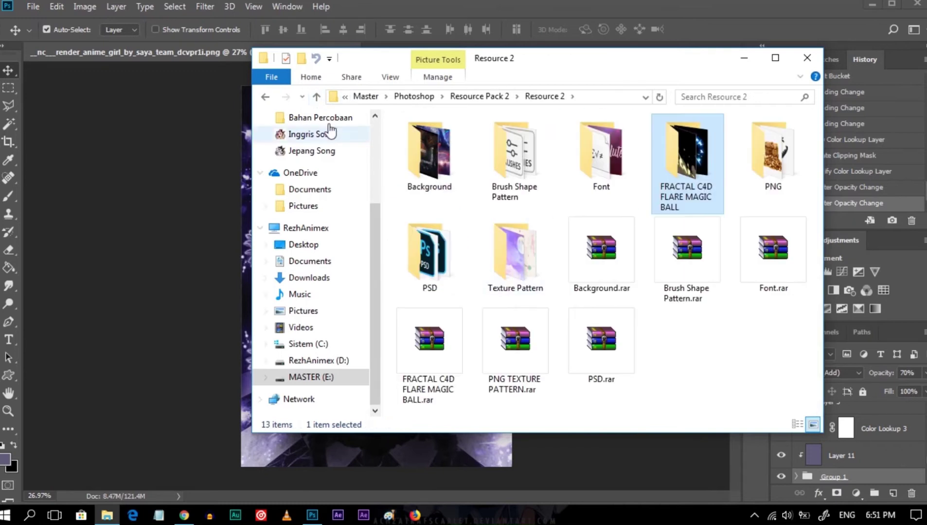
left_click(316, 96)
double_click(420, 300)
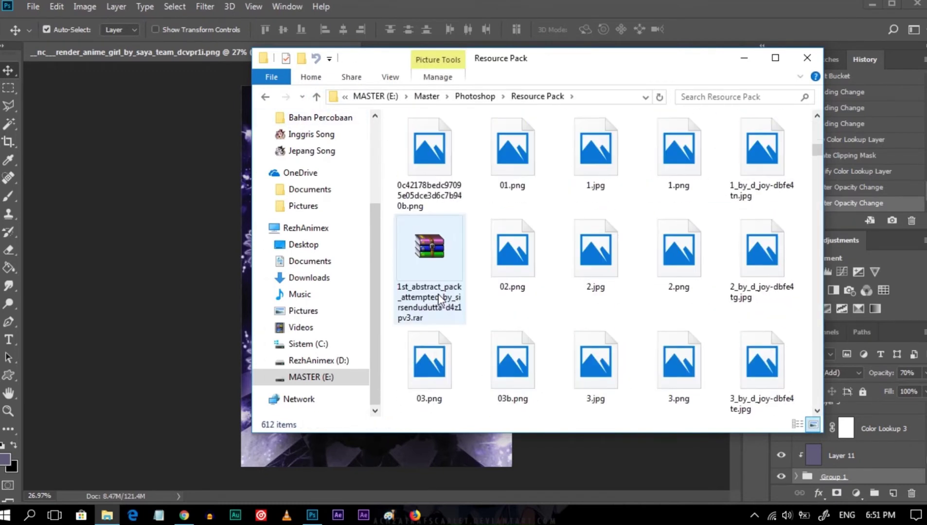
scroll(519, 269, "down", 3)
scroll(510, 267, "down", 7)
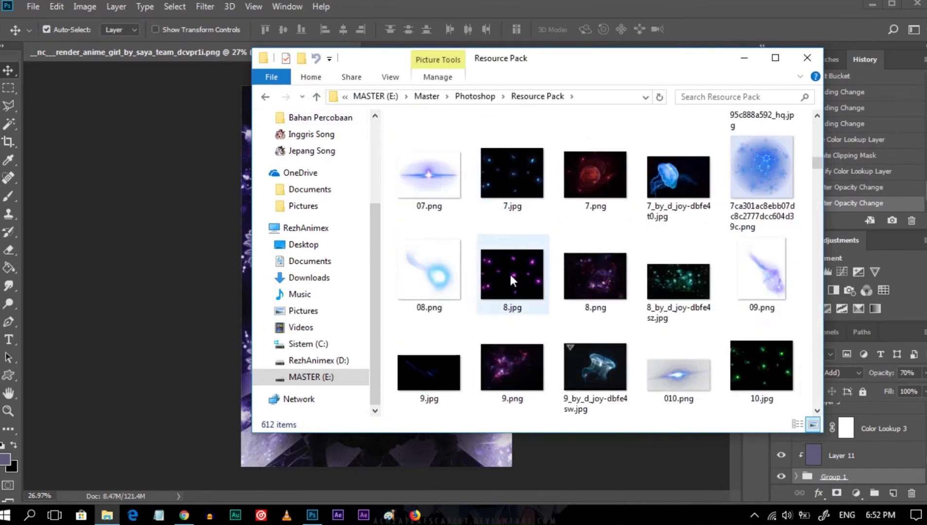
left_click_drag(503, 300, 233, 292)
left_click_drag(275, 270, 455, 305)
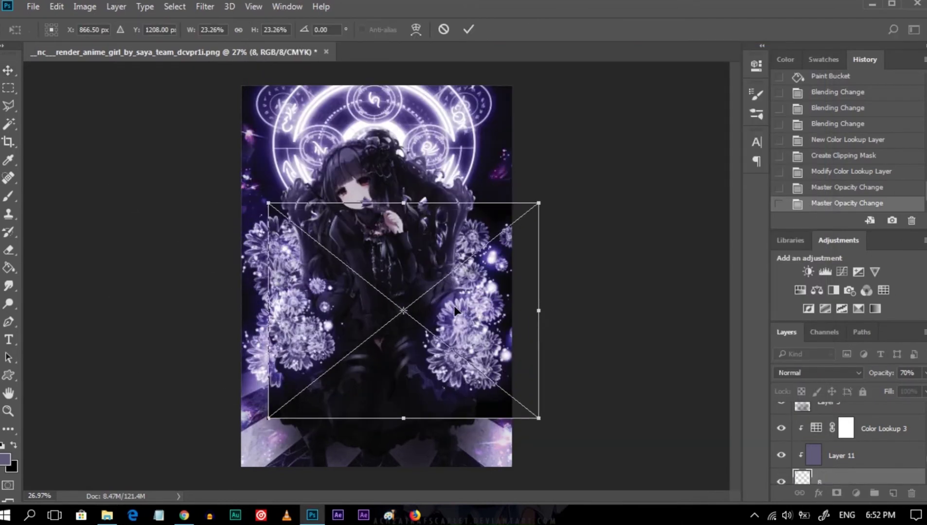
Delete the placed 8 layer, clip the colour layer to the one below, and hide Color Lookup 2.
key("Return")
key("Delete")
right_click(856, 456)
left_click(758, 324)
scroll(864, 448, "down", 2)
left_click(781, 443)
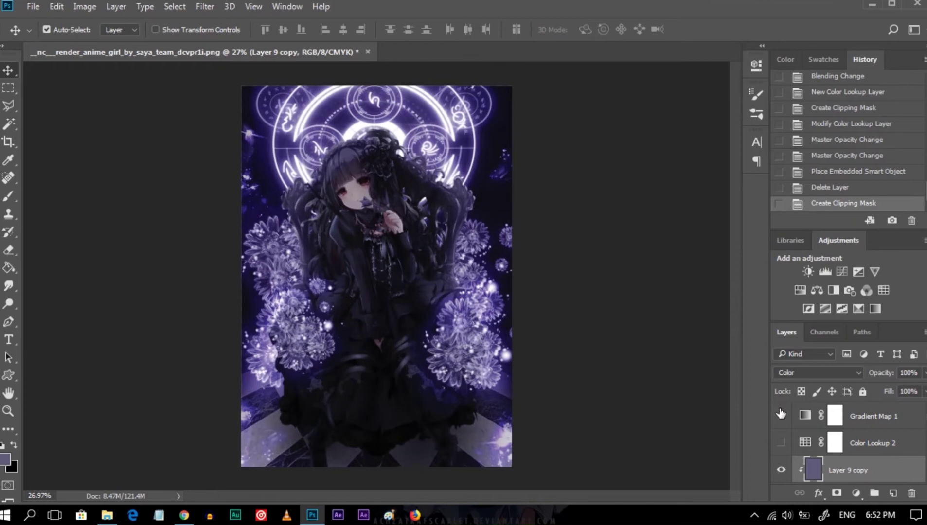
scroll(821, 423, "down", 1)
Stamp visible layers into Layer 12, box-blur it, and blend it in Soft Light at about 30%.
key("ctrl+shift+alt+e")
left_click(205, 6)
left_click(424, 198)
left_click(712, 124)
left_click(816, 373)
left_click(788, 237)
left_click(781, 416)
scroll(827, 438, "down", 2)
scroll(827, 438, "up", 1)
left_click_drag(924, 372, 882, 389)
Toggle Layer 12 to compare the look, then place 8.jpg onto the poster again.
left_click(781, 443)
left_click(781, 444)
scroll(802, 452, "up", 1)
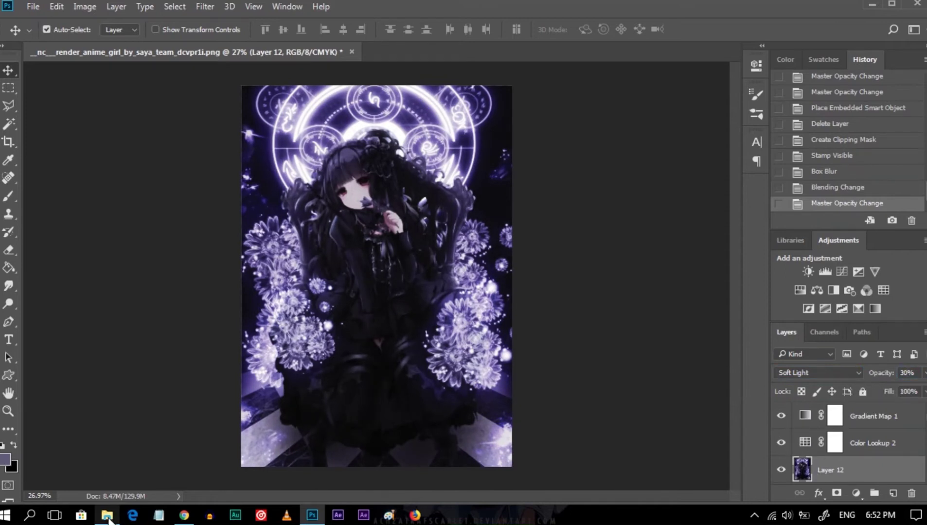
left_click(107, 516)
left_click_drag(524, 273, 241, 293)
key("Return")
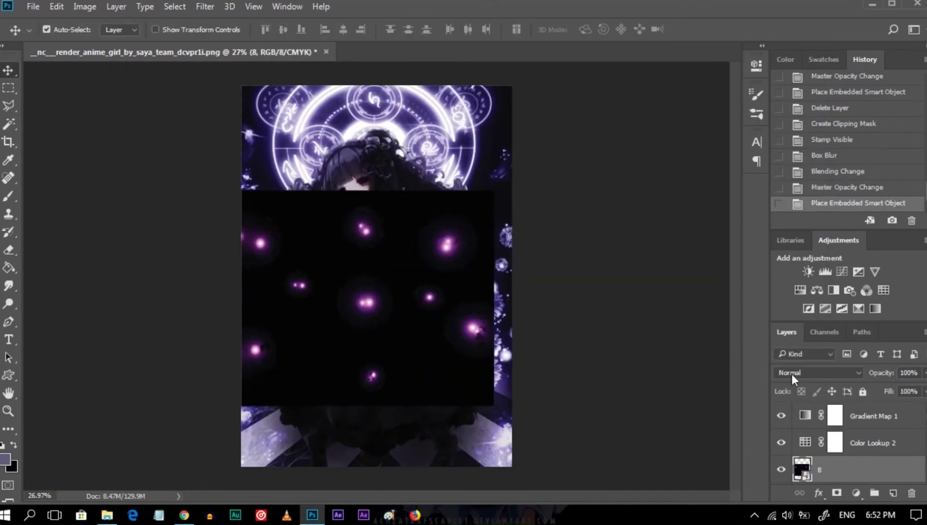
Set layer 8 to Color Dodge and move the sparkles to the poster's lower half.
left_click(792, 373)
left_click(817, 204)
scroll(815, 375, "down", 1)
key("ctrl+t")
left_click_drag(422, 314, 439, 443)
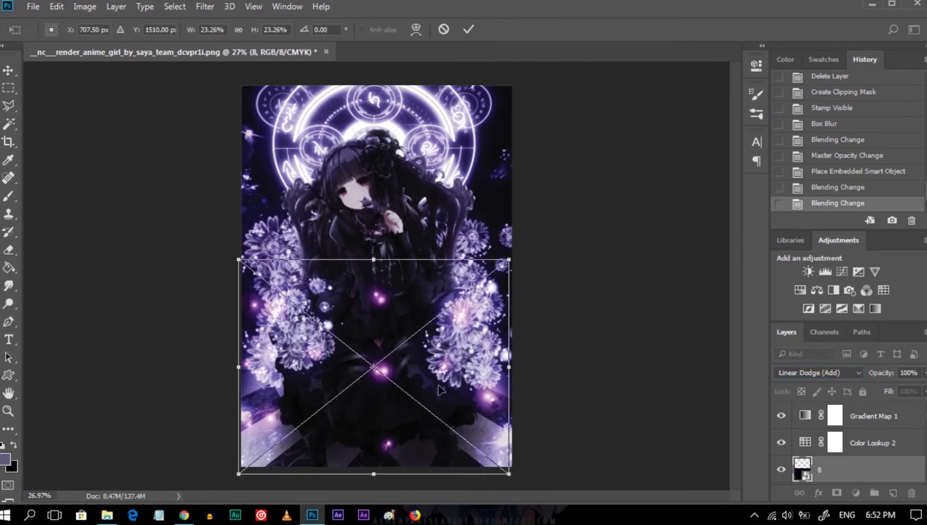
key("Return")
Duplicate the sparkle layer, move the copy to the upper half and flip it horizontally.
key("ctrl+j")
key("ctrl+t")
mouse_move(438, 442)
left_mouse_down()
mouse_move(439, 247)
mouse_move(412, 267)
left_mouse_up()
right_click(438, 234)
left_click(486, 429)
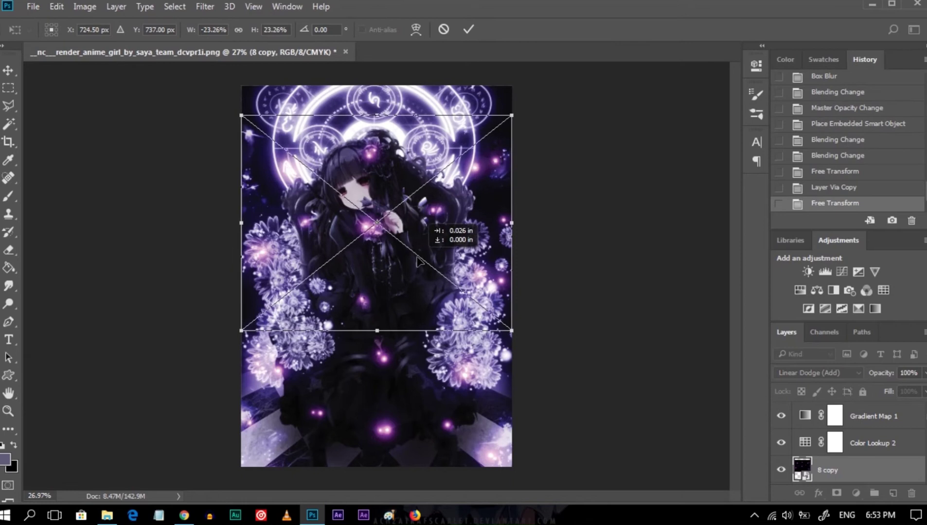
key("Return")
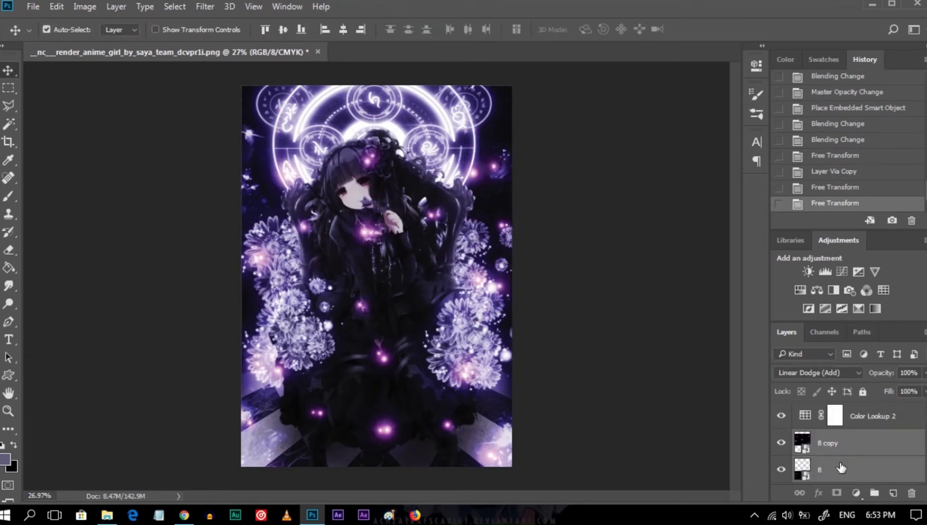
Stretch both sparkle layers across the poster and combine them into one smart object.
left_click(827, 469, "ctrl")
key("ctrl+t")
mouse_move(430, 265)
left_mouse_down()
mouse_move(431, 298)
mouse_move(408, 239)
left_mouse_up()
key("Return")
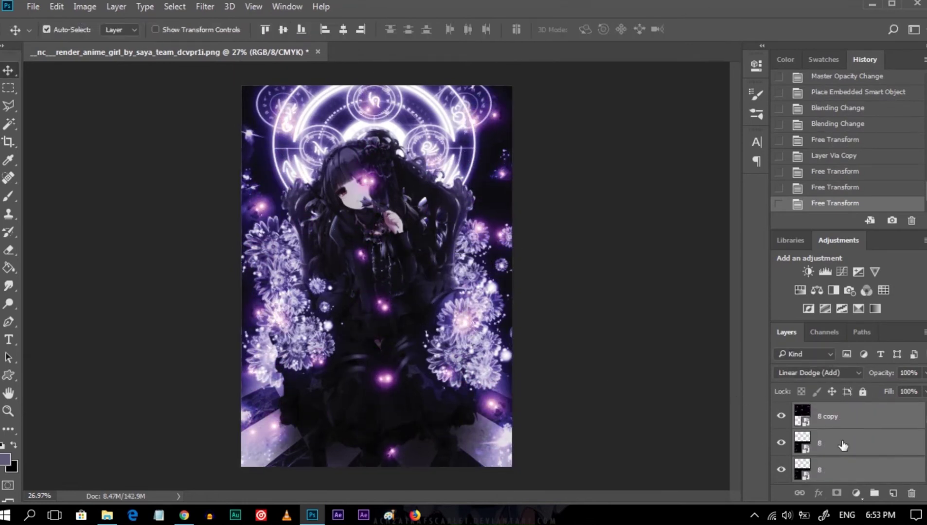
right_click(844, 443)
left_click(697, 136)
Rasterize the 8 copy layer, set it to Linear Dodge, and add a layer mask.
right_click(849, 421)
left_click(647, 309)
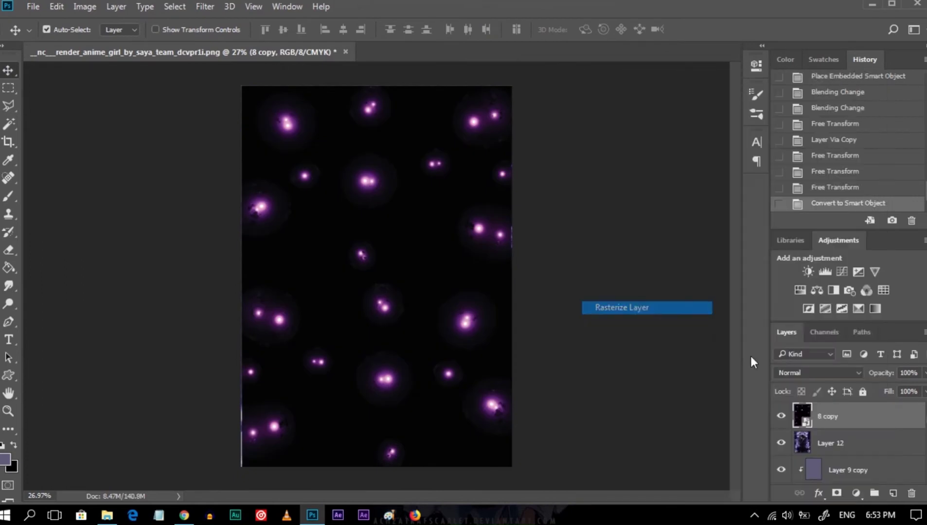
key("shift+alt+w")
left_click(836, 493)
With a soft round Eraser, erase the glow over the girl's face.
key("e")
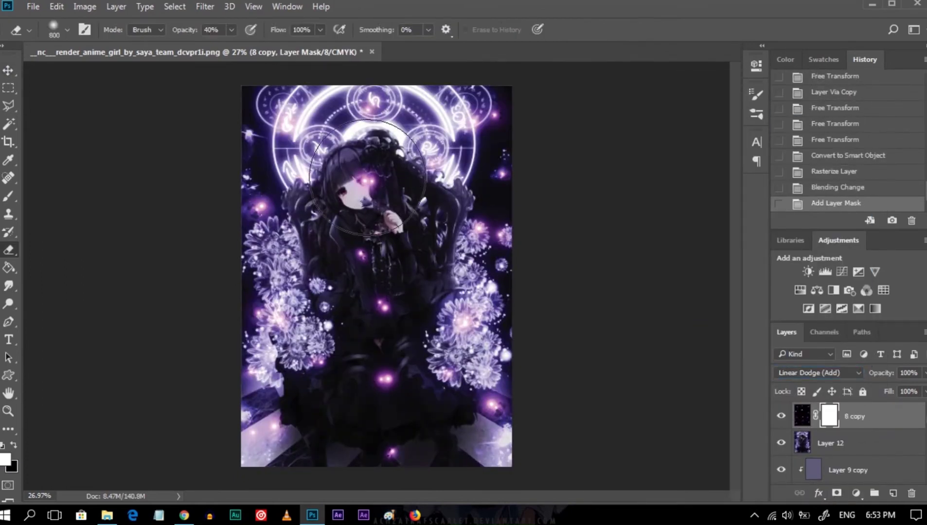
left_click(367, 181)
key("ctrl+z")
left_click(756, 93)
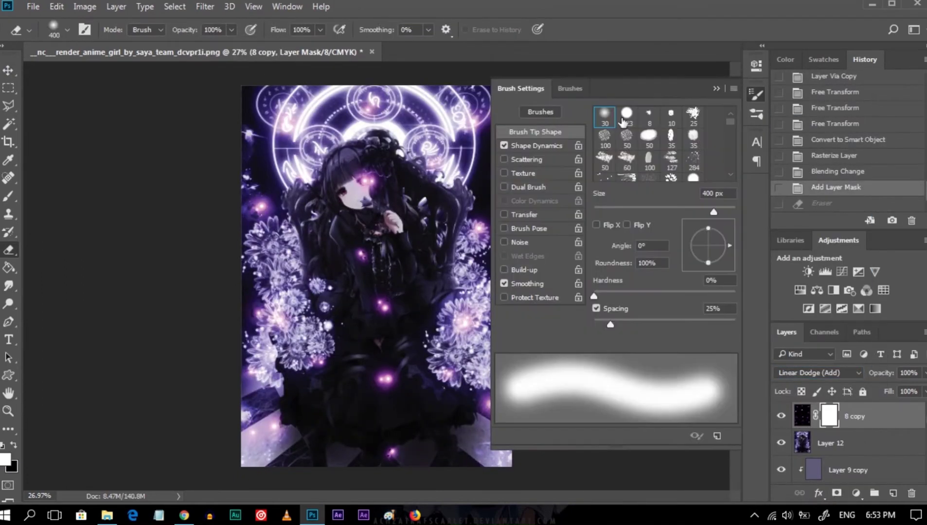
left_click(616, 117)
left_click(756, 94)
left_click(364, 186)
Erase glow at the centre, right side and lower right, then lower 8 copy's opacity to about 58%.
key("bracketright")
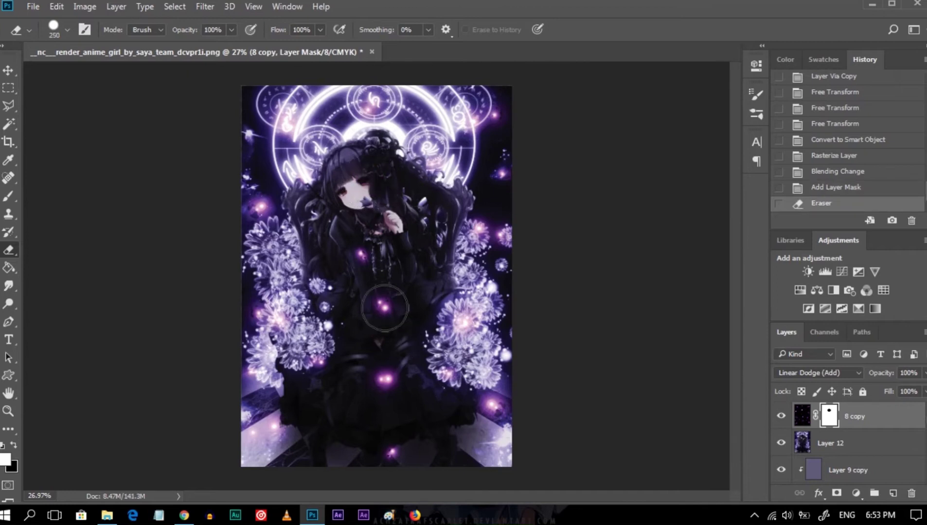
left_click(382, 308)
left_click(408, 300)
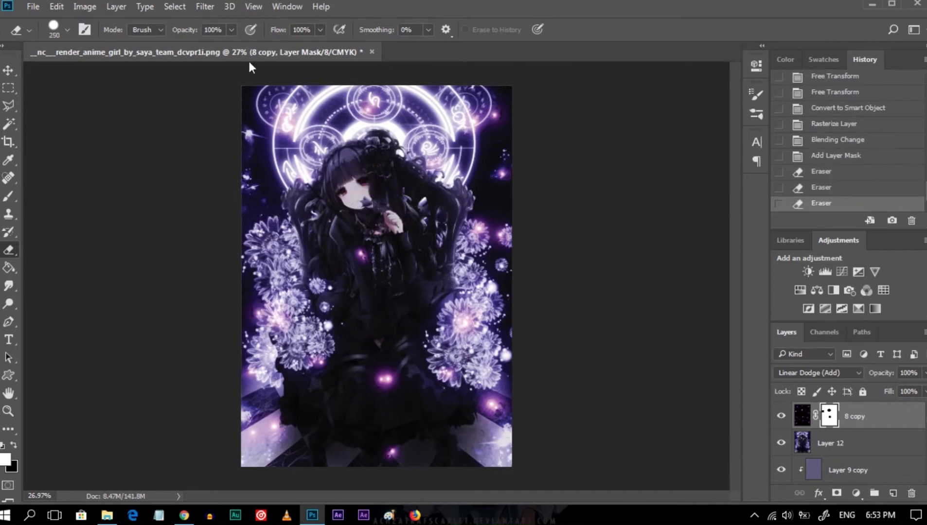
left_click(477, 119)
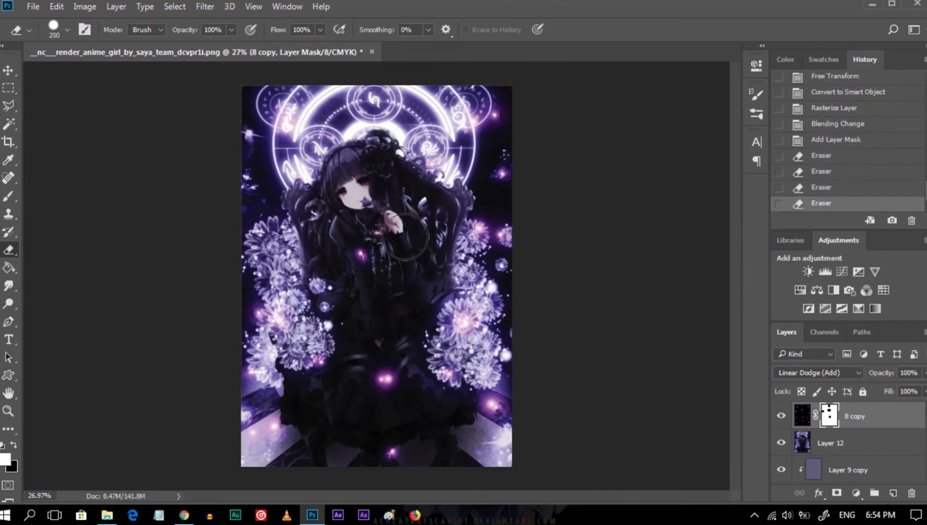
left_click(510, 236)
left_click_drag(509, 223, 459, 246)
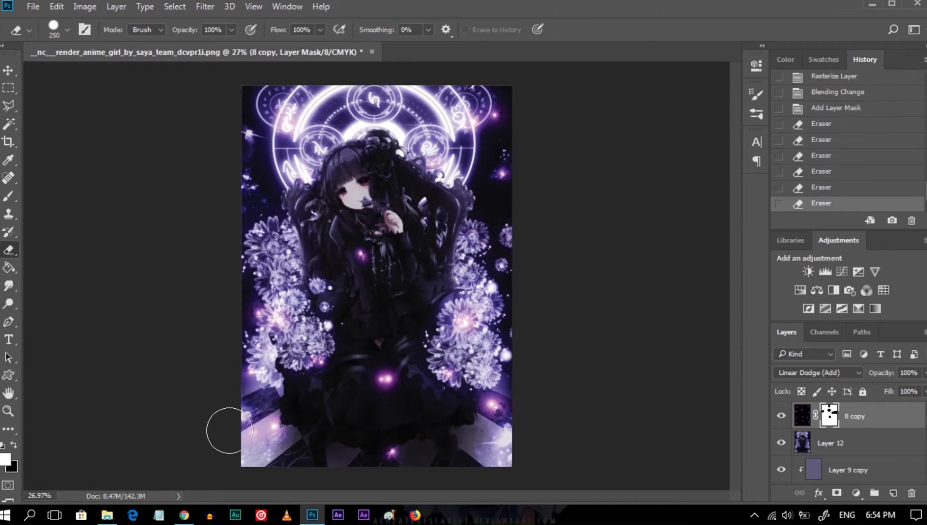
left_click_drag(220, 431, 233, 450)
left_click(489, 396)
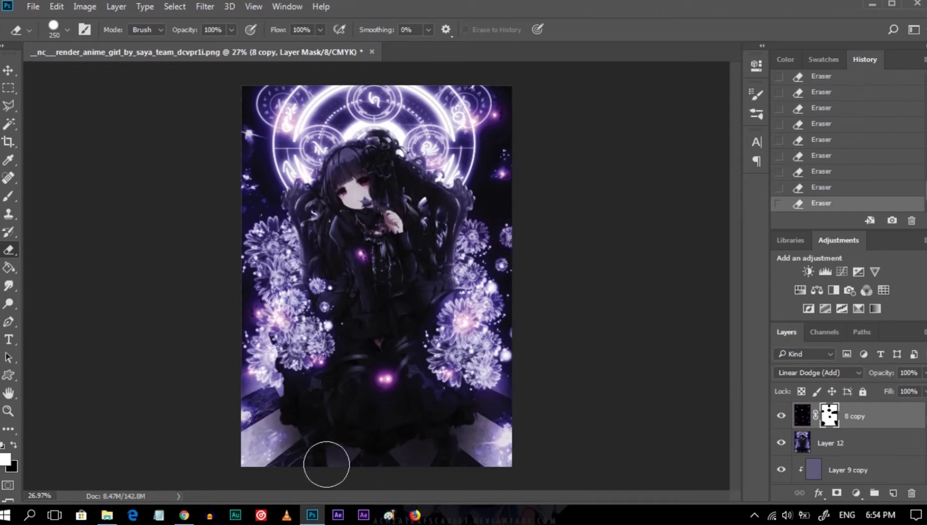
left_click(883, 290)
left_click(924, 373)
left_click_drag(924, 389, 889, 389)
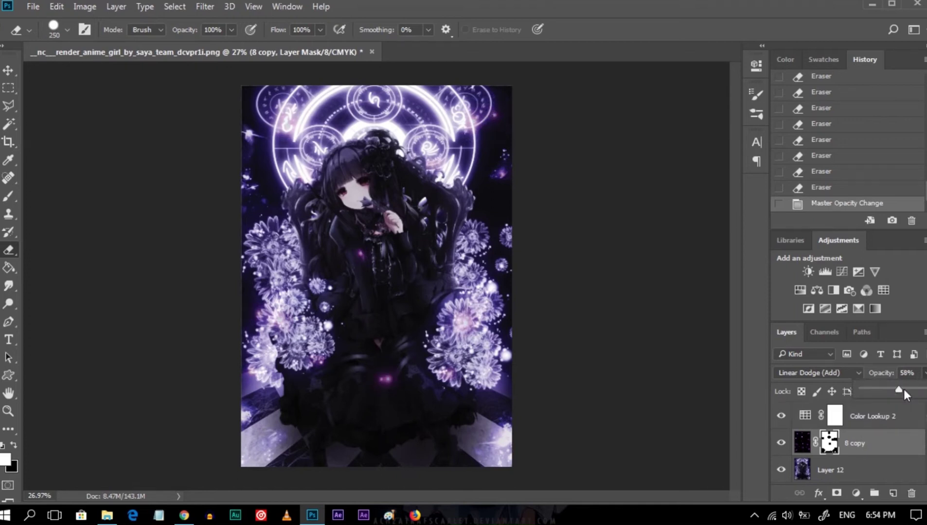
Add a new layer clipped to the sparkles in Color mode and fill it purple.
left_click(893, 493)
key("ctrl+alt+g")
left_click(817, 372)
left_click(795, 352)
key("g")
left_click(442, 346)
left_click(12, 74)
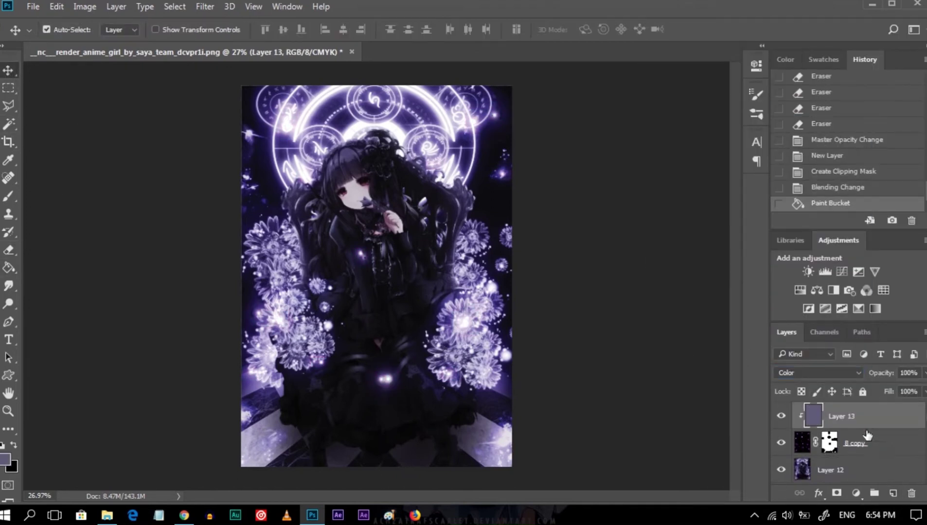
Erase small spots of the purple tint on Layer 13's mask with a smaller brush.
left_click(836, 493)
key("e")
left_click_drag(388, 384, 425, 372)
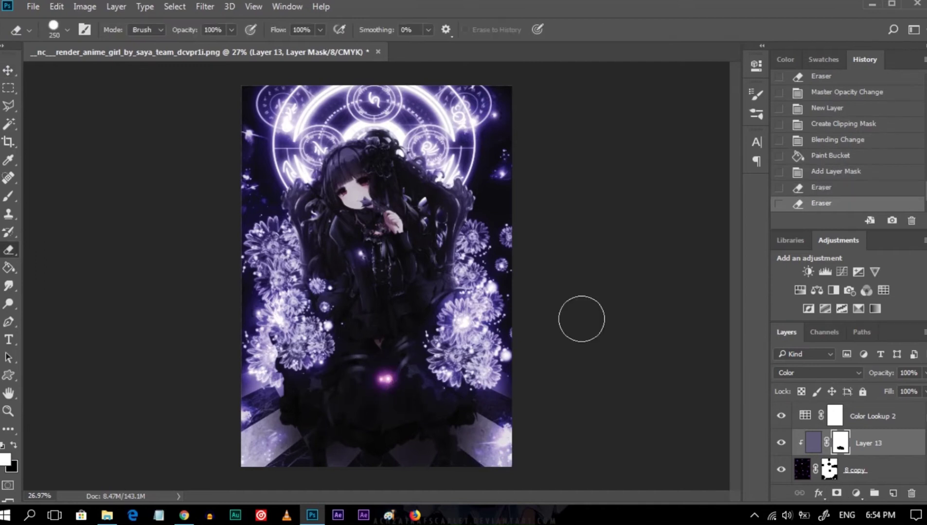
left_click(827, 171)
left_click(85, 30)
left_click(615, 117)
left_click(360, 384)
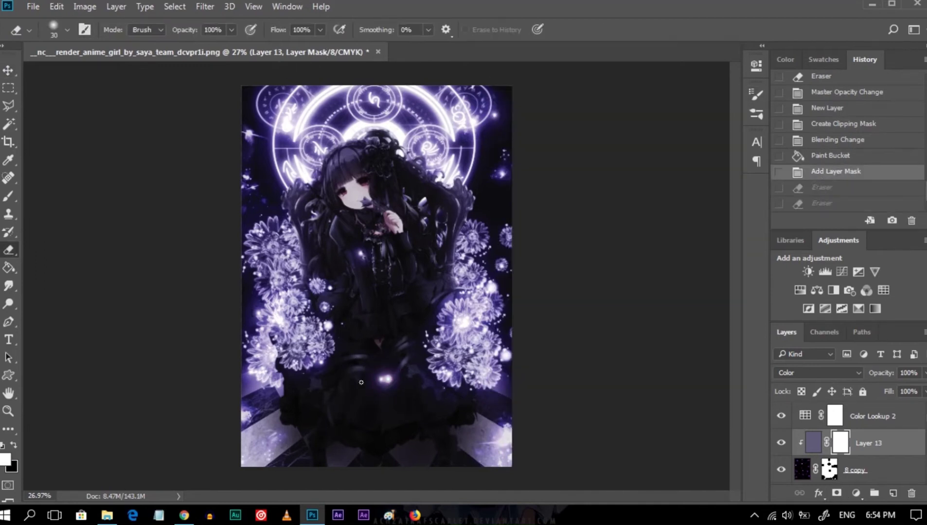
left_click(408, 387)
left_click(466, 123)
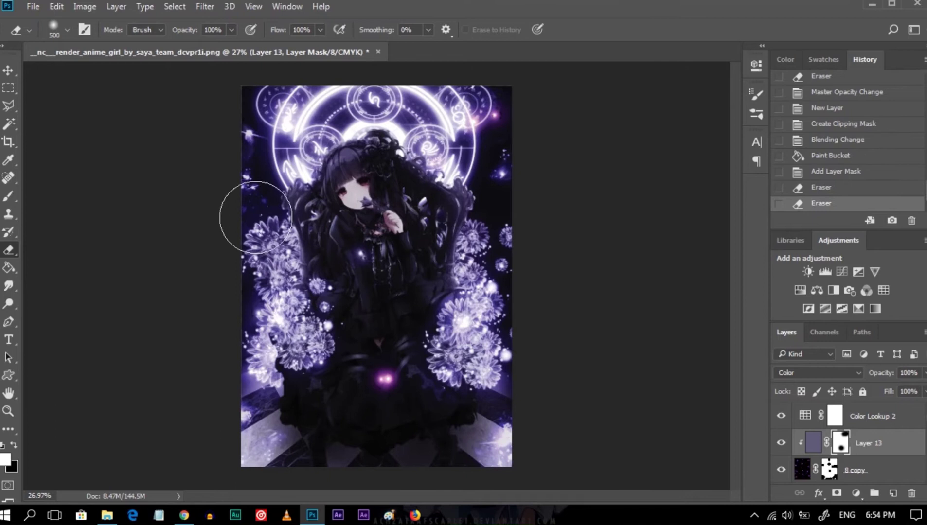
key("v")
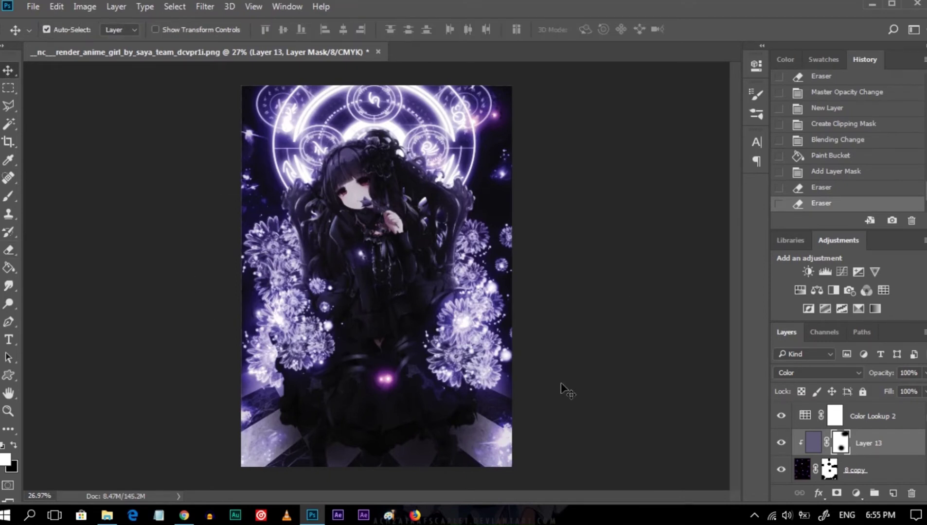
Try a 2Strip.look Color Lookup adjustment above Gradient Map 1, then delete it.
scroll(855, 443, "up", 1)
left_click(871, 415)
left_click(883, 291)
left_click(664, 105)
left_click(627, 147)
scroll(676, 107, "down", 2)
scroll(677, 107, "down", 5)
scroll(677, 107, "down", 1)
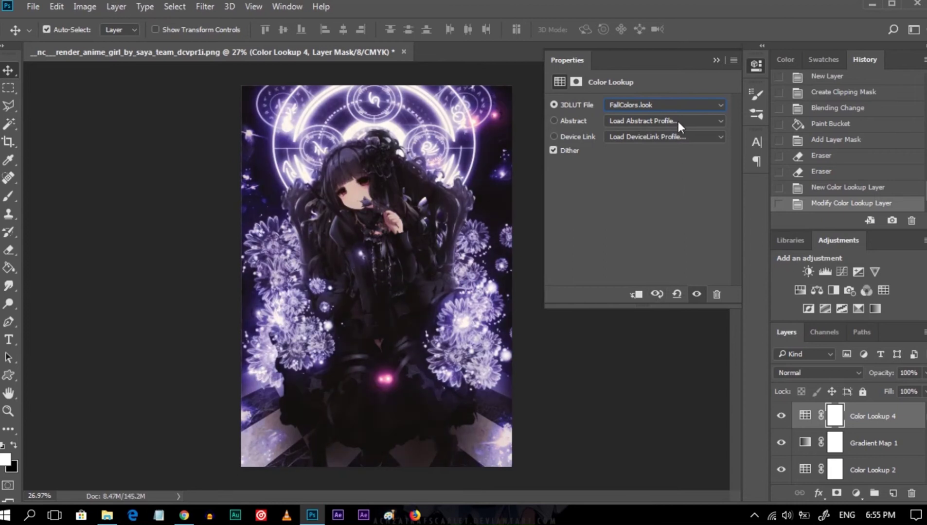
scroll(676, 107, "down", 2)
scroll(676, 107, "down", 3)
scroll(676, 107, "down", 4)
scroll(676, 107, "down", 2)
scroll(677, 107, "down", 4)
key("Delete")
left_click(715, 59)
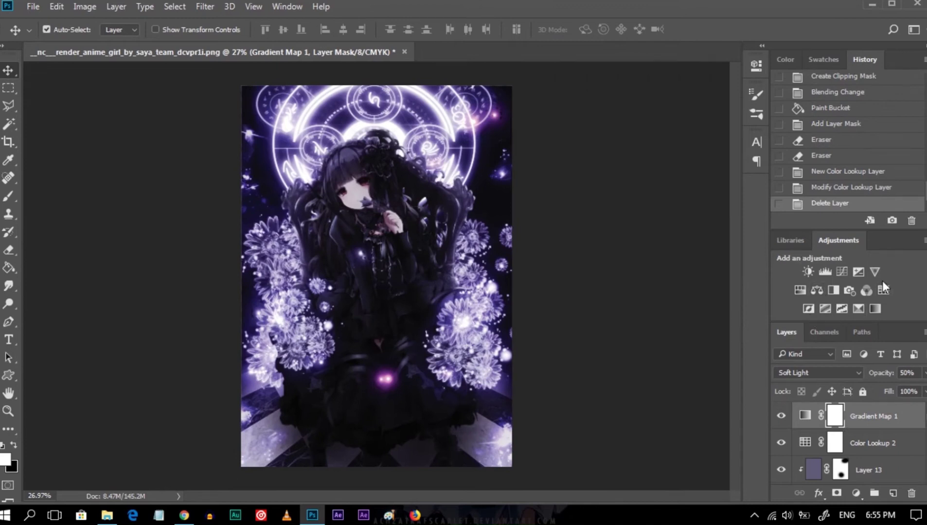
Test and discard a Vibrance adjustment, then add a new empty layer on top.
left_click(875, 272)
left_click(718, 295)
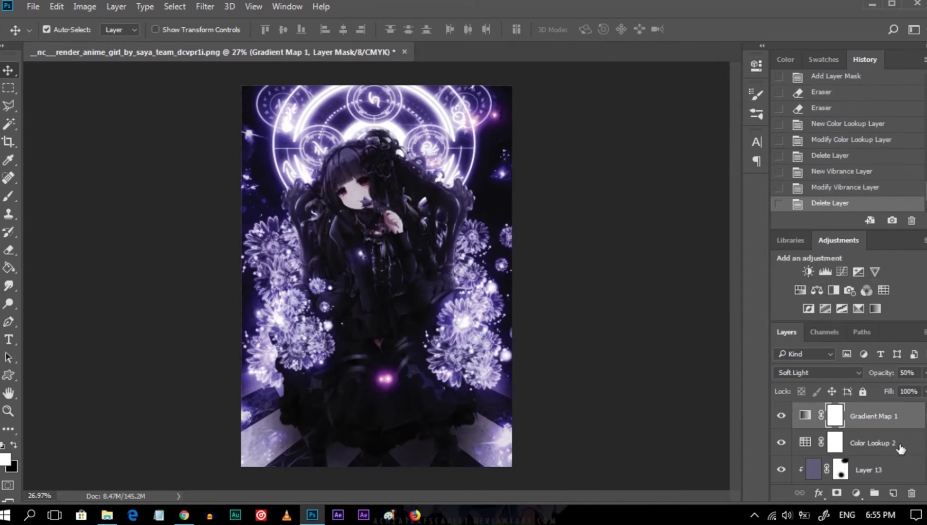
left_click(892, 493)
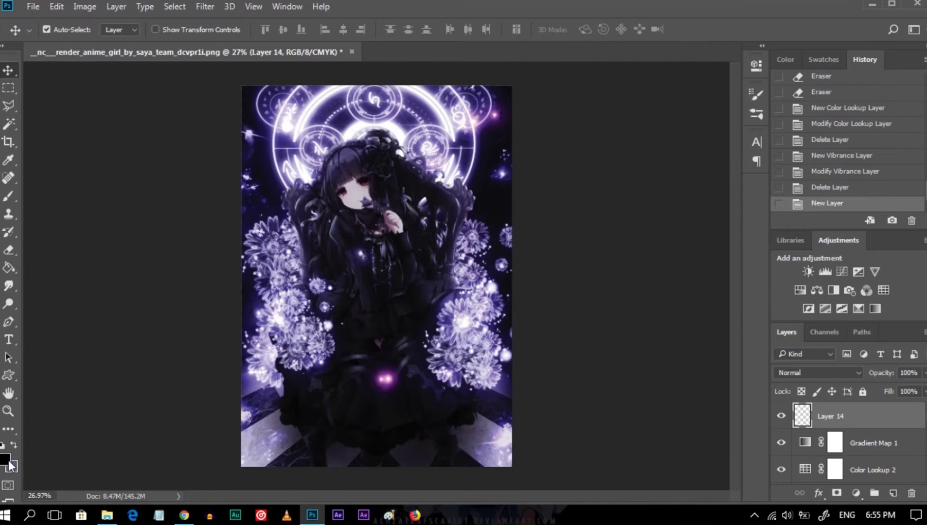
Type the white text 'Angelica' and move it to the bottom of the poster.
left_click(6, 459)
left_click(853, 103)
key("y")
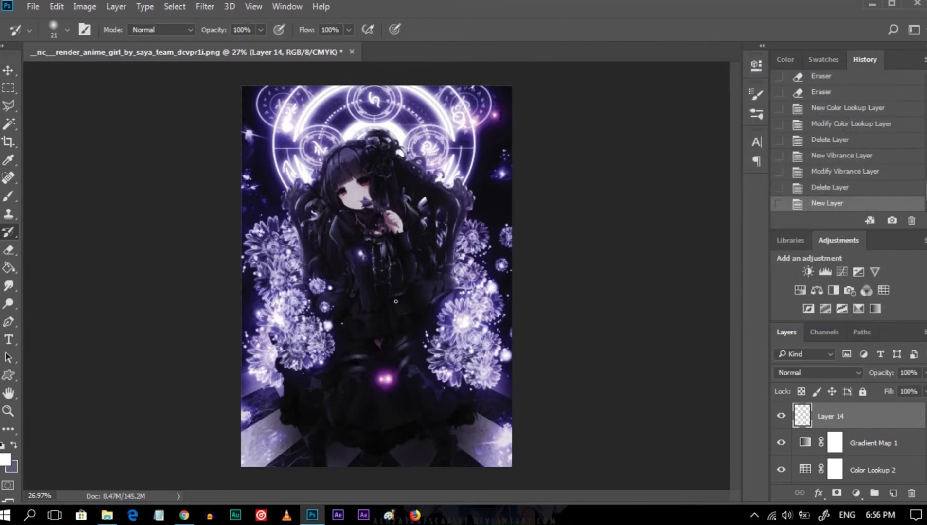
key("t")
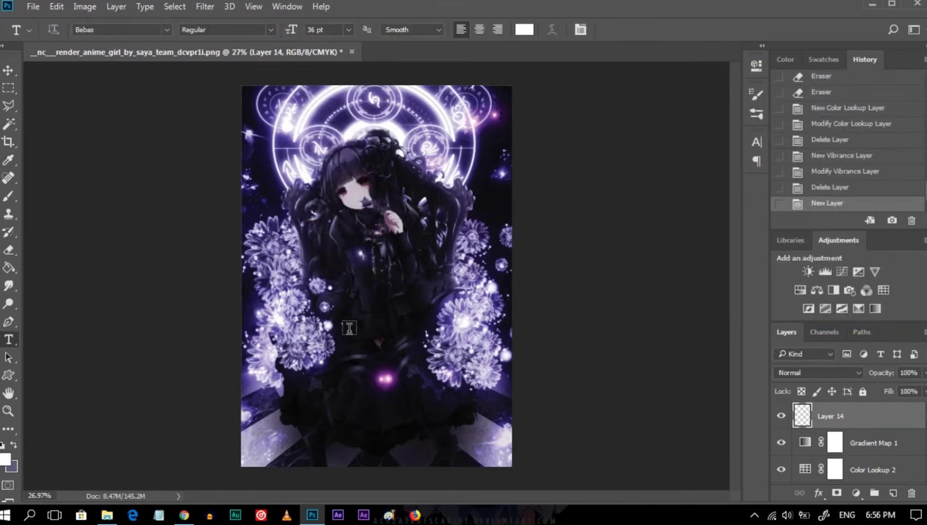
type("Angelica")
key("ctrl+Return")
key("ctrl+t")
left_click_drag(479, 329, 392, 422)
key("Return")
Try several fonts on the name, apply Horror Hotel, and nudge the text lower right.
left_click(154, 30)
scroll(154, 32, "down", 5)
key("Up")
key("Up")
key("Up")
key("Up")
key("Down")
key("Down")
key("Down")
key("Down")
key("Down")
key("Down")
key("Down")
key("Down")
key("Down")
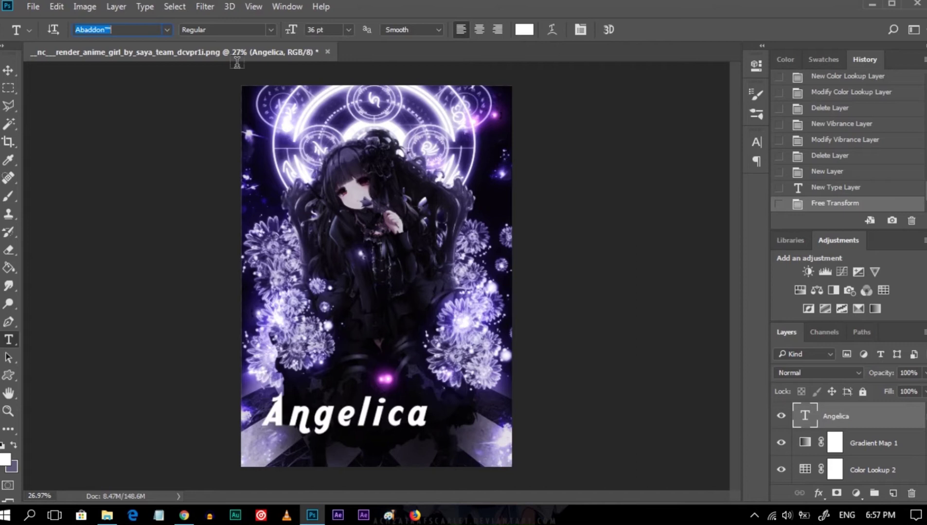
key("Down")
key("Down")
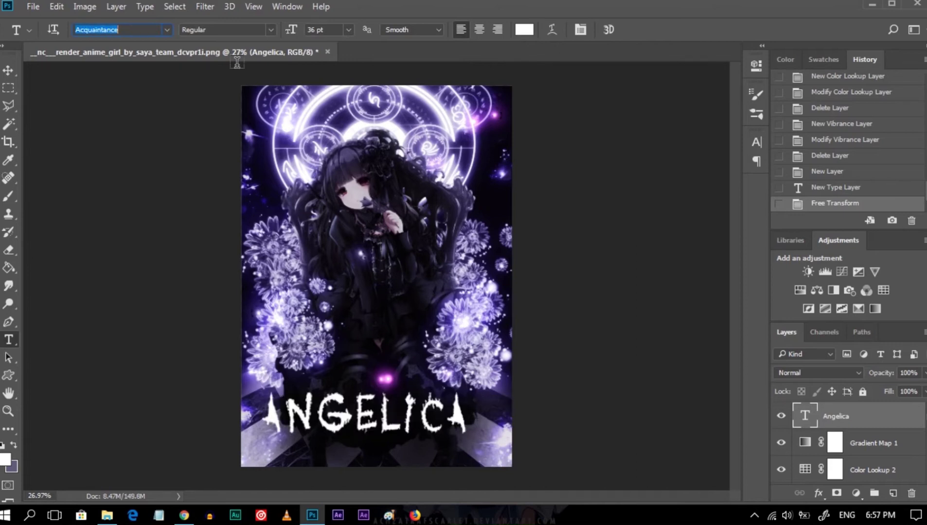
key("Down")
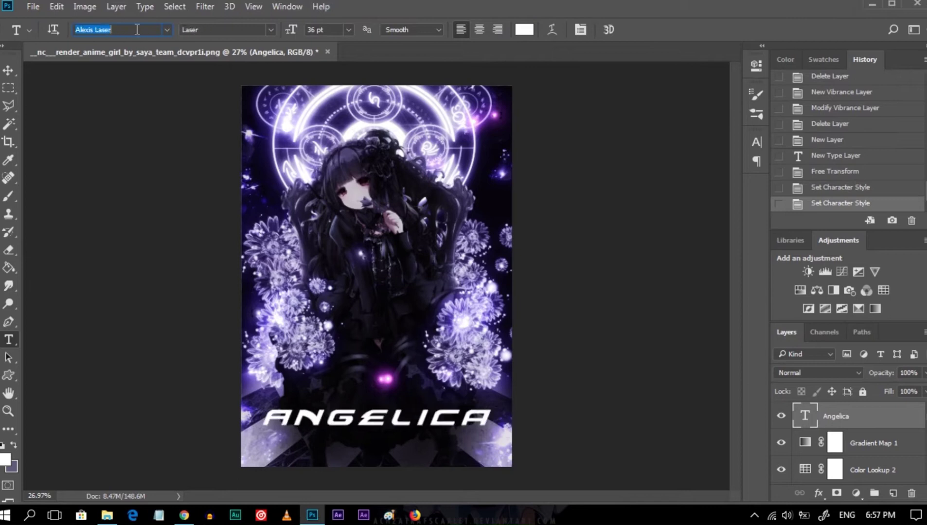
key("Down")
key("Down")
key("Down")
key("Down")
key("Down")
key("Down")
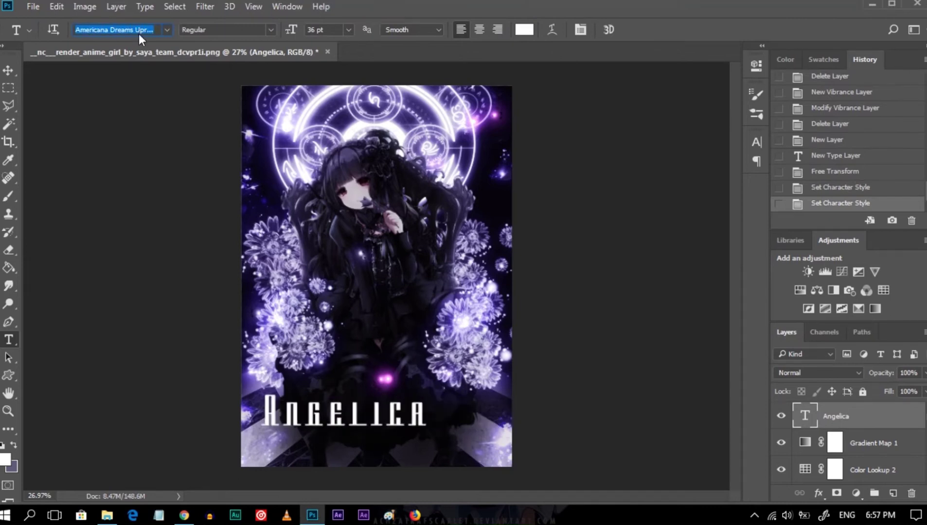
type("horror")
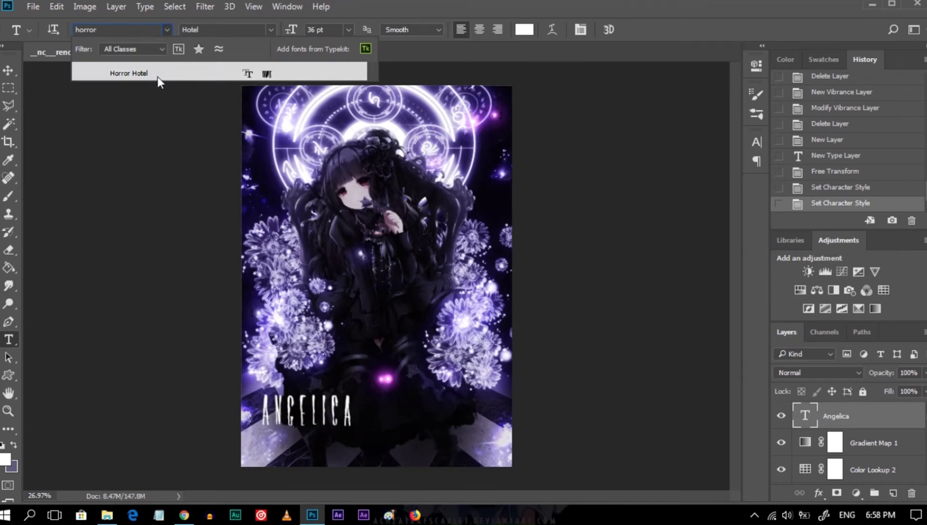
left_click(157, 76)
left_click(269, 30)
key("ctrl+t")
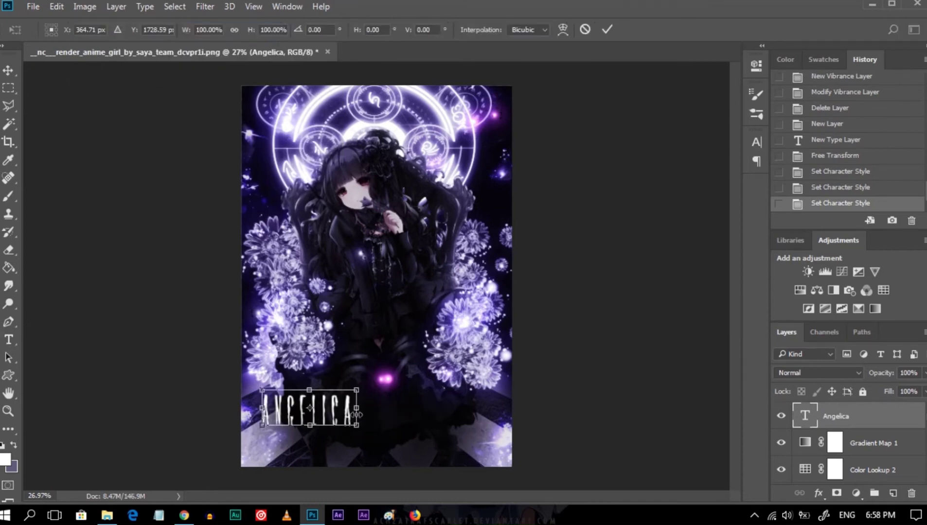
left_click_drag(382, 417, 413, 430)
key("Return")
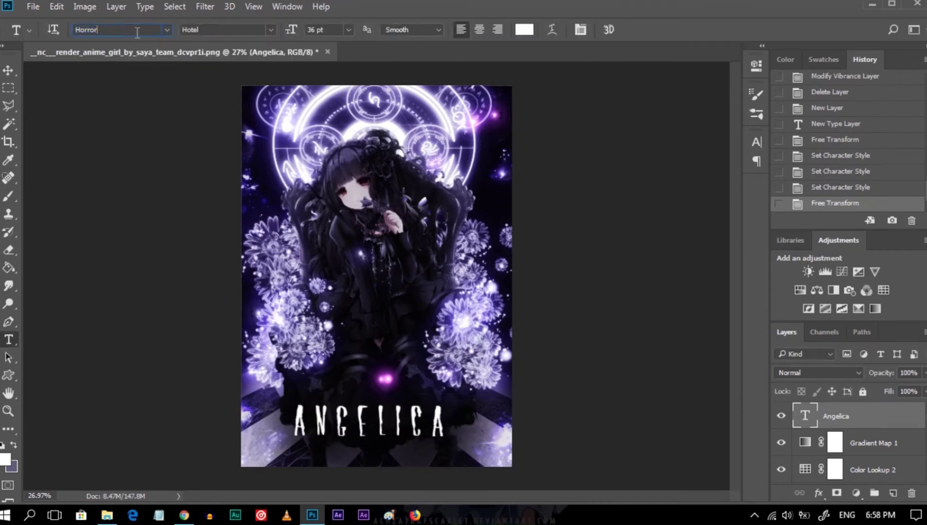
Browse the full font list and apply the Undead font to the name text.
scroll(114, 29, "up", 3)
scroll(113, 29, "up", 2)
scroll(113, 30, "up", 2)
scroll(115, 29, "up", 1)
scroll(115, 29, "up", 1)
scroll(115, 30, "up", 1)
scroll(115, 29, "up", 1)
scroll(115, 30, "down", 1)
left_click(167, 29)
scroll(172, 392, "down", 10)
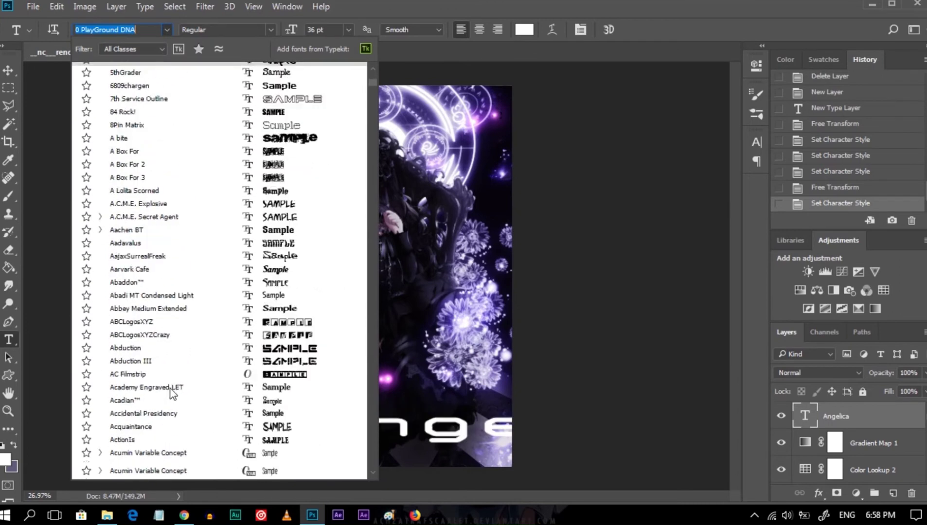
scroll(172, 393, "down", 10)
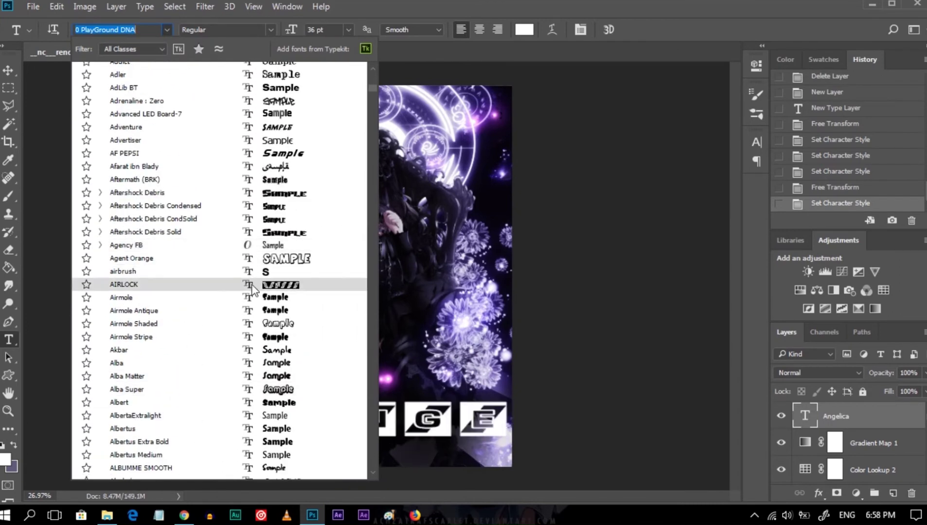
scroll(253, 290, "down", 7)
scroll(253, 290, "down", 10)
scroll(253, 291, "down", 10)
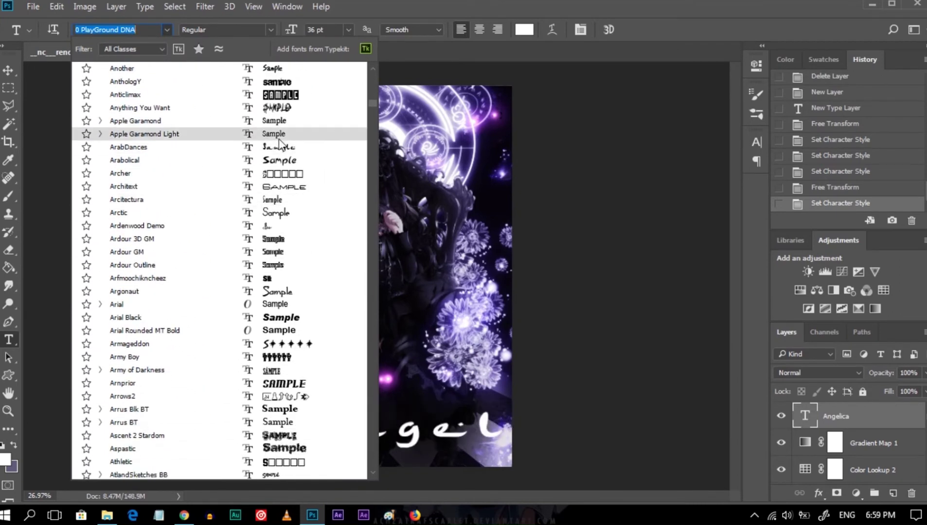
scroll(268, 410, "down", 1)
scroll(268, 410, "down", 1)
scroll(270, 399, "down", 7)
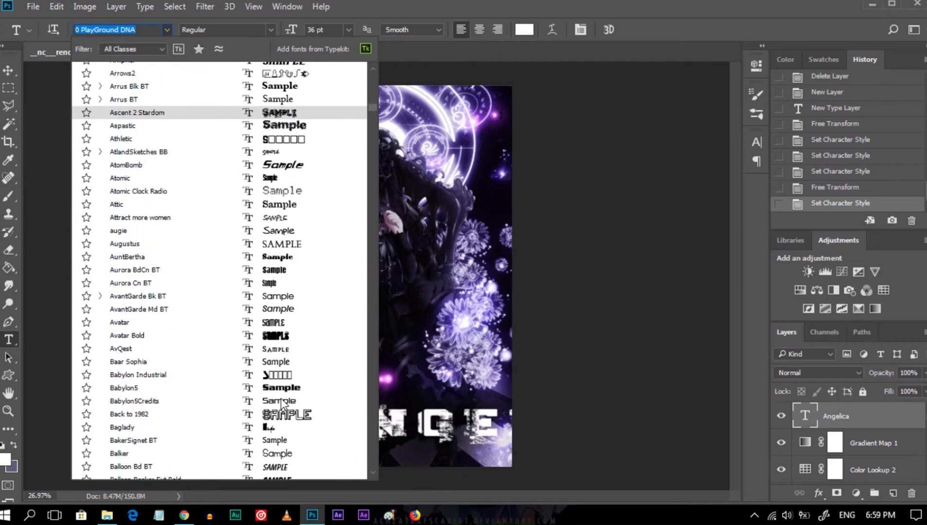
scroll(291, 256, "down", 3)
type("unde")
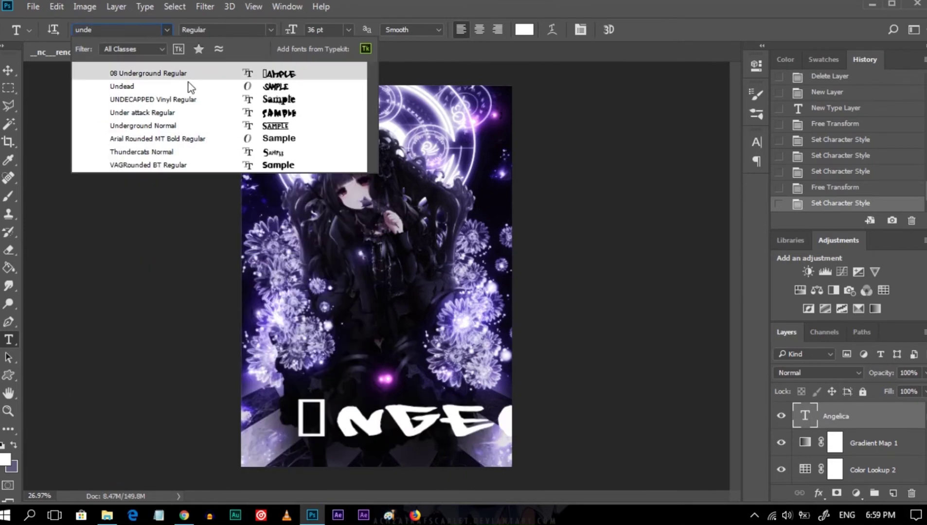
left_click(204, 92)
Shrink the name text to about 58% and confirm the Undead font.
key("v")
key("ctrl+t")
mouse_move(514, 434)
left_mouse_down()
mouse_move(386, 423)
mouse_move(453, 429)
left_mouse_up()
key("Return")
key("t")
key("Return")
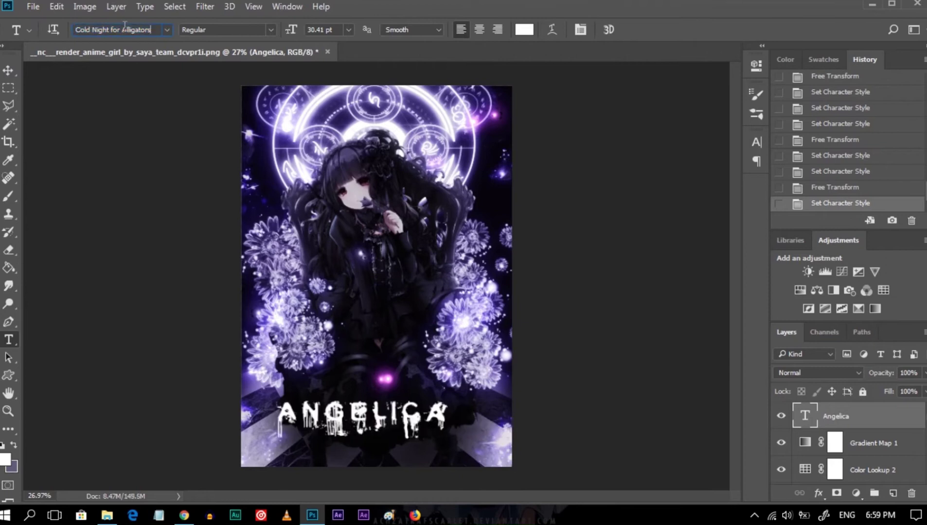
Change the text to 'Alice' in the Acadian font, trying other fonts but keeping Acadian.
key("Down")
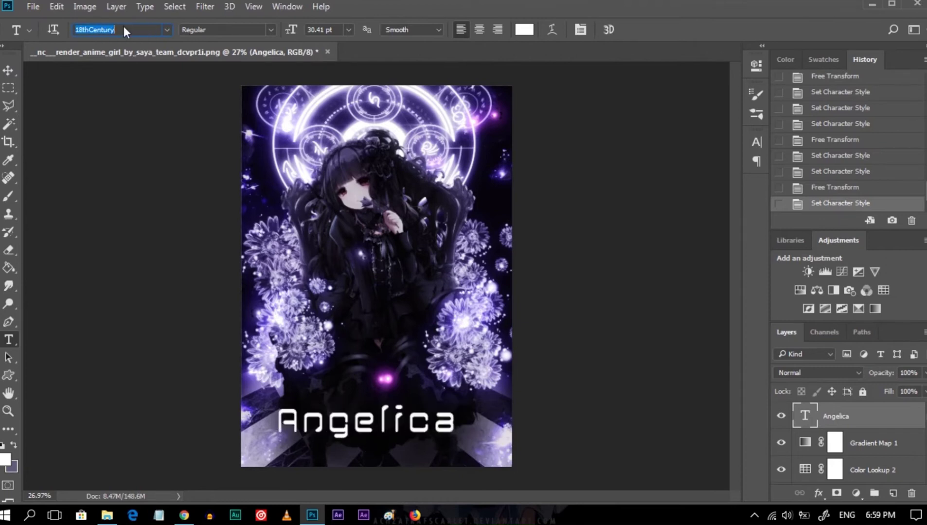
key("Down")
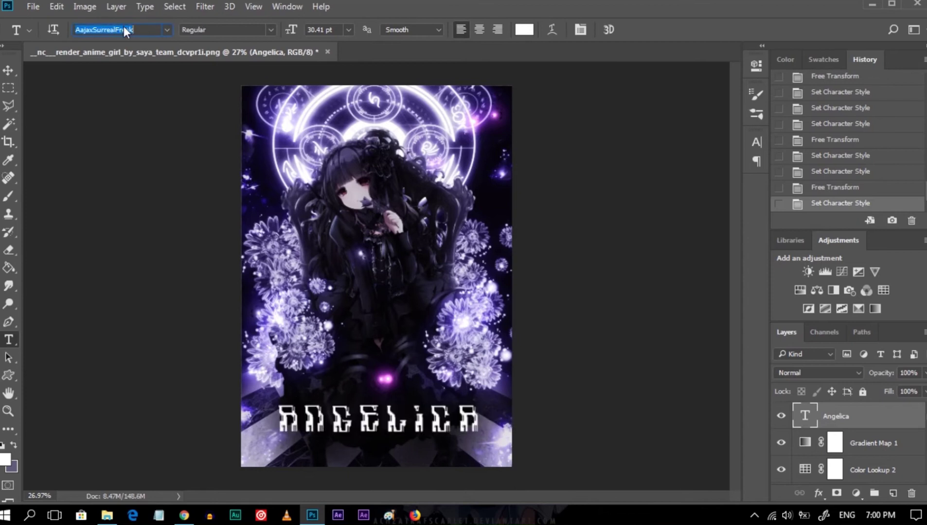
key("Down")
key("Down")
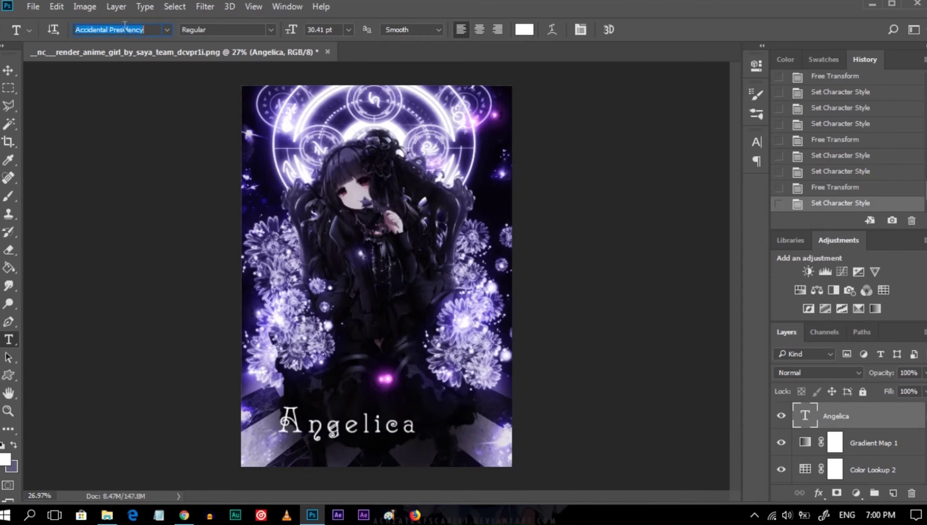
left_click(344, 427)
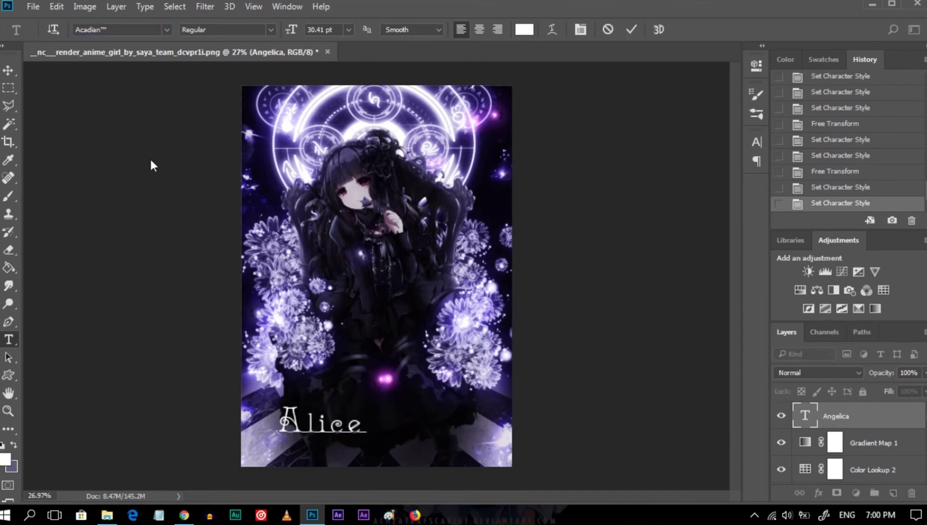
key("ctrl+Return")
left_click(111, 30)
key("Down")
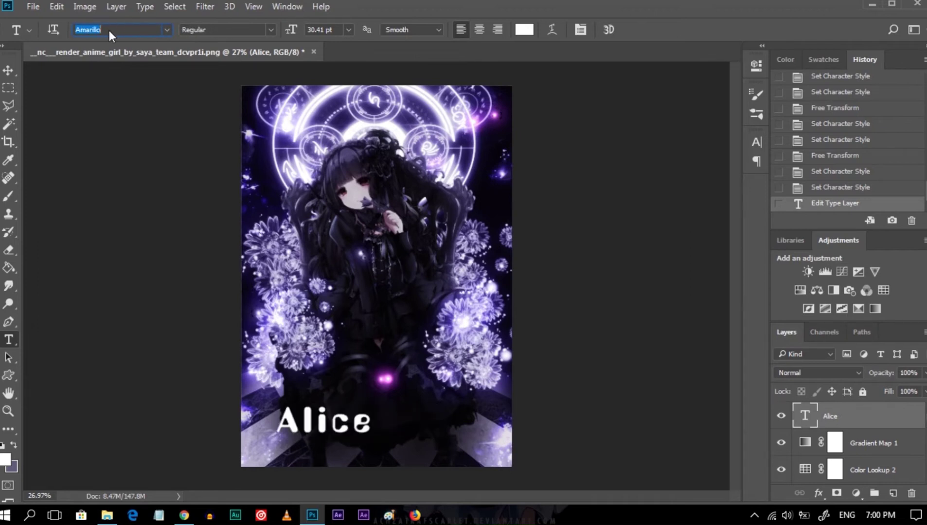
type("Amelia BT")
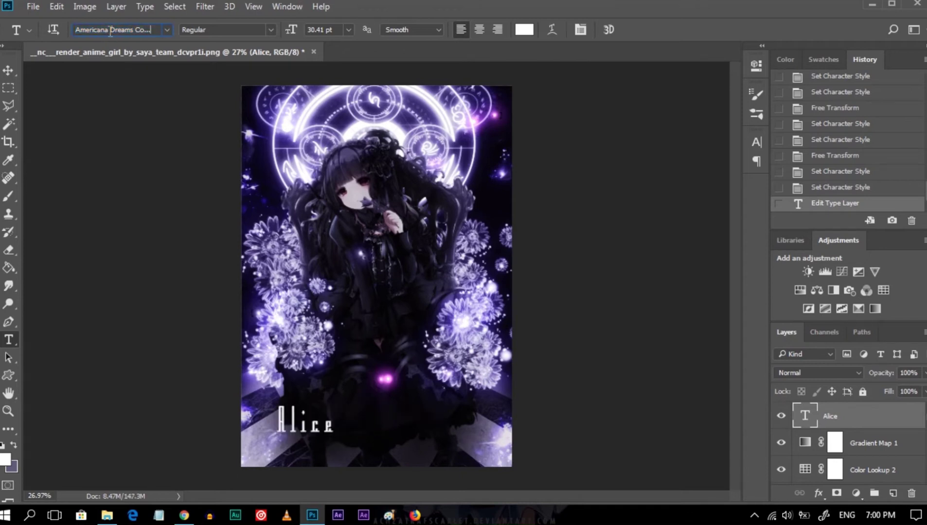
type("adam")
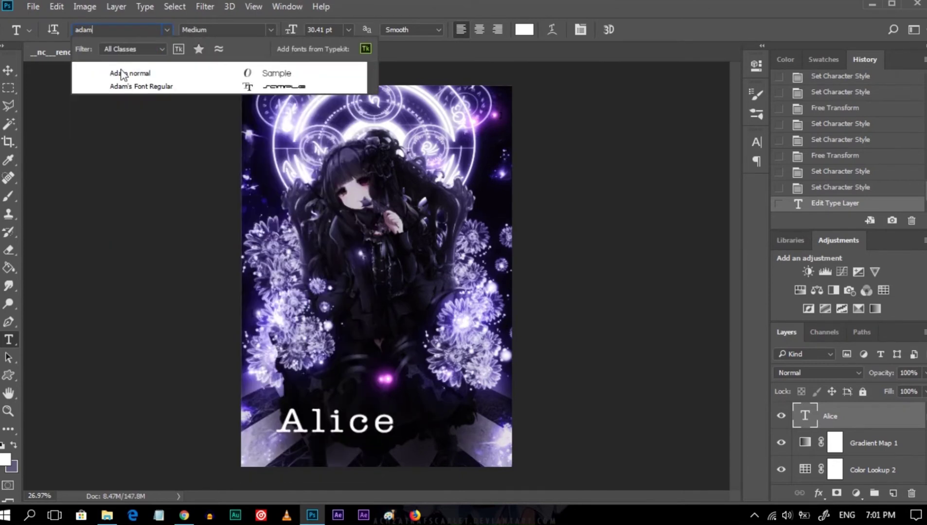
key("Escape")
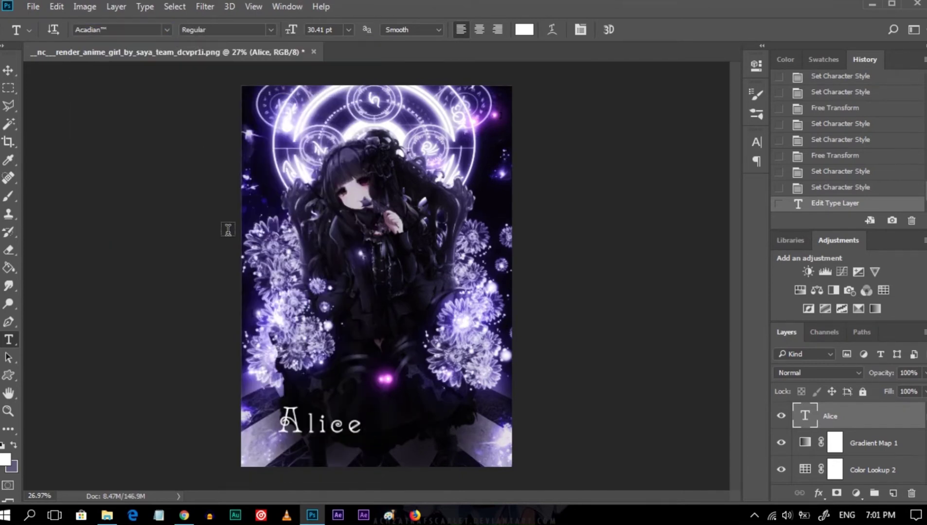
Convert the A.C.H.Z.A title to a shape, rasterize it and give it a white stroke.
key("v")
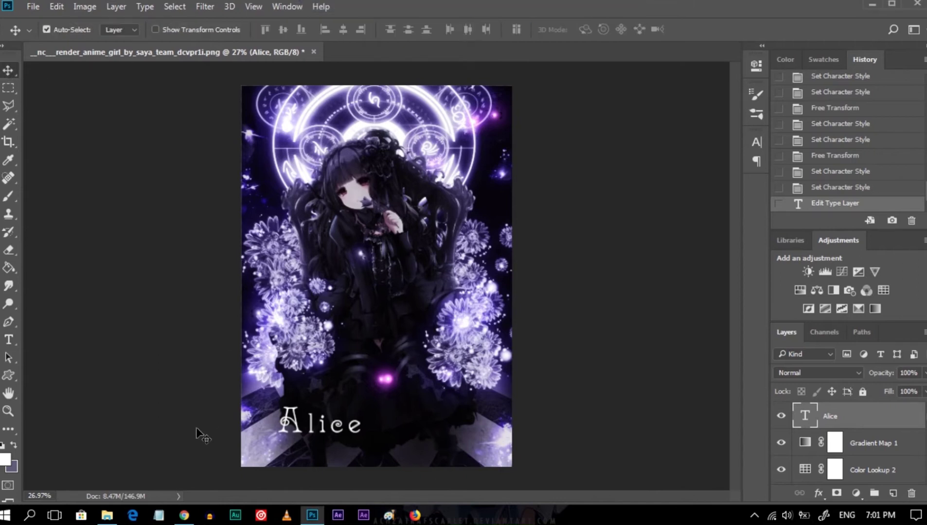
left_click(184, 515)
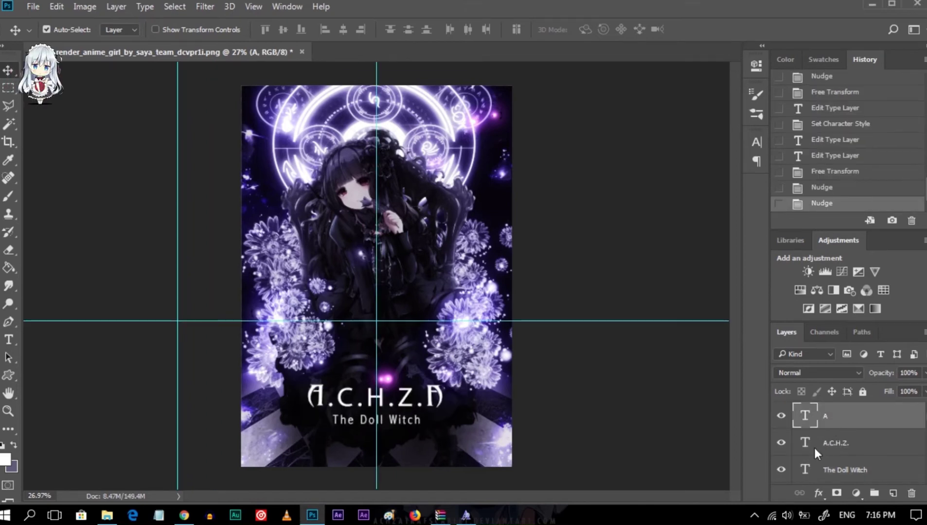
right_click(821, 444)
left_click(749, 257)
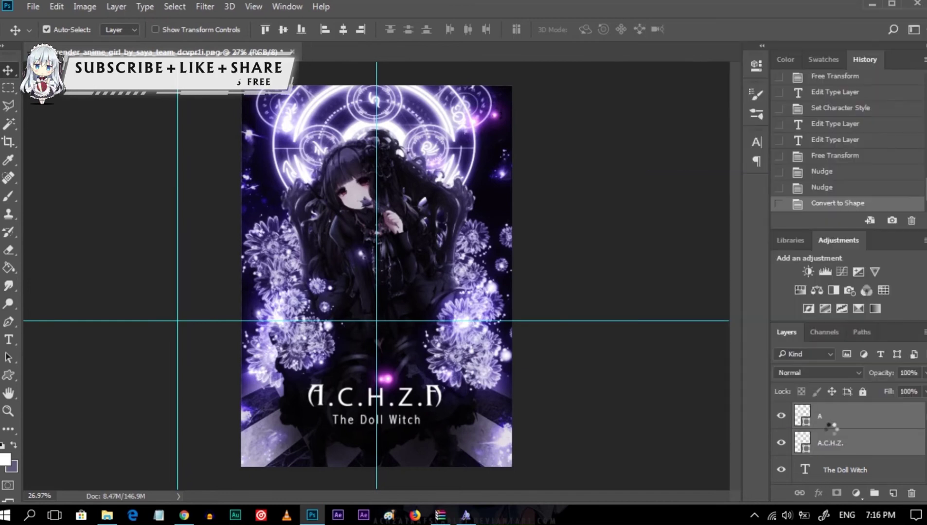
right_click(837, 424)
left_click(583, 255)
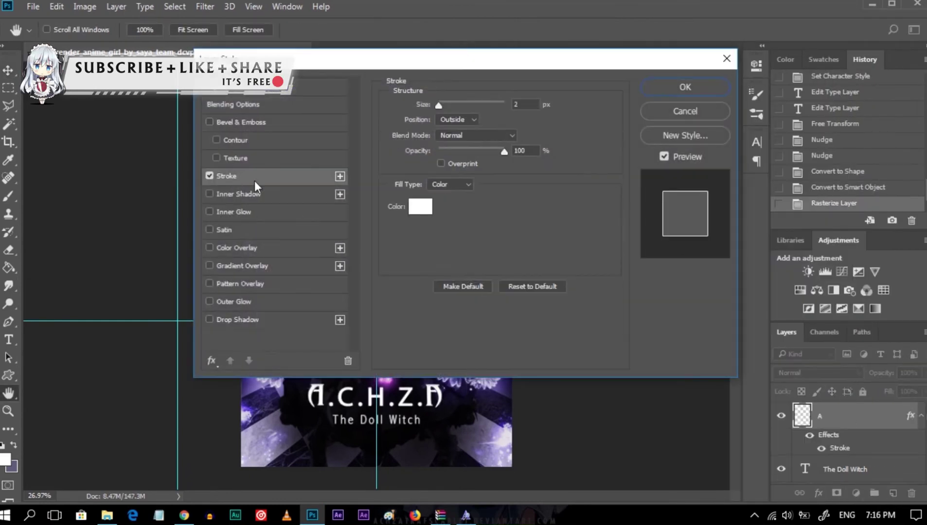
left_click_drag(550, 71, 634, 70)
key("Return")
Scale the A.C.H.Z.A title up with Free Transform and collapse its effects.
key("ctrl+t")
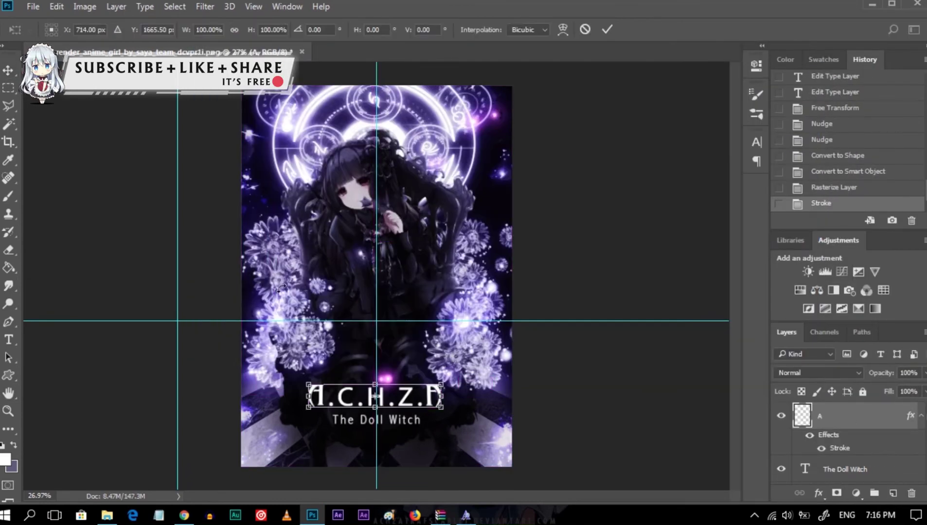
left_click_drag(421, 378, 440, 372)
key("Return")
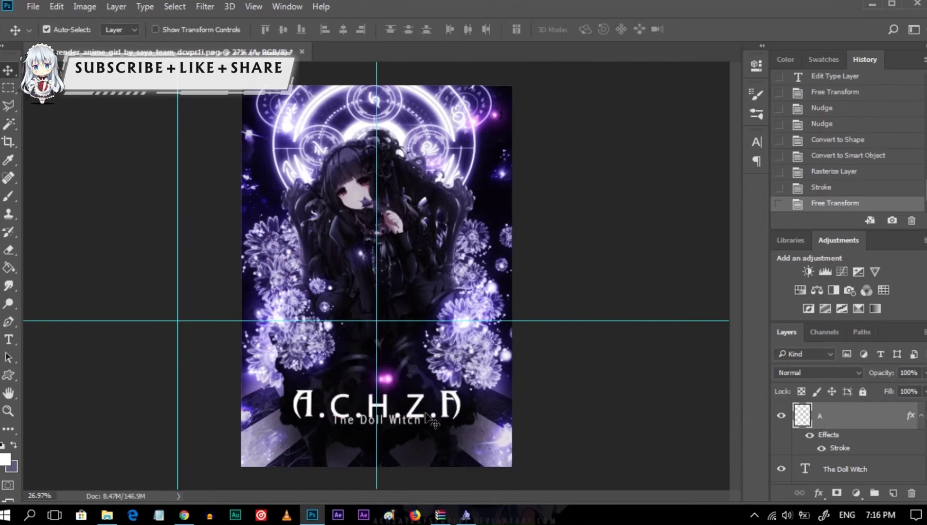
left_click(921, 416)
Enlarge and nudge The Doll Witch subtitle into place, then move the vertical guide to the canvas edge.
left_click(878, 443)
key("shift+Down")
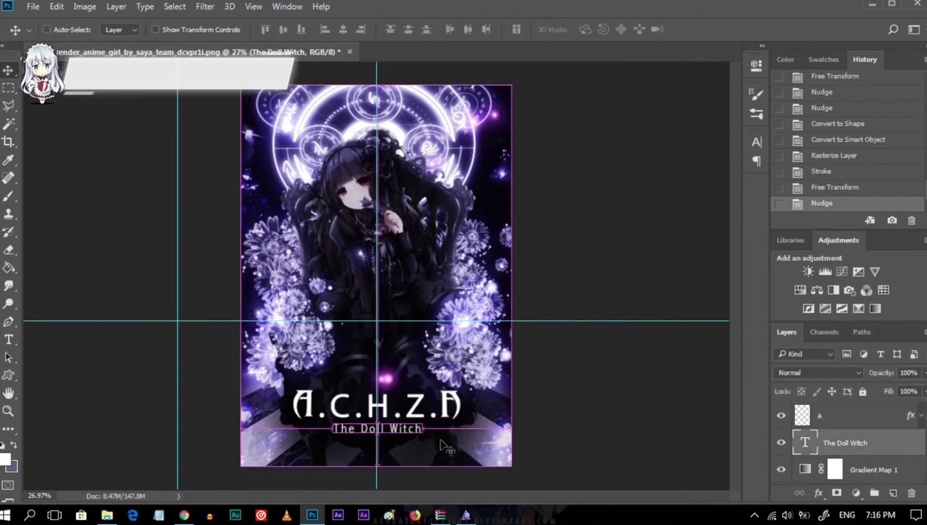
key("ctrl+t")
key("Return")
key("shift+Left")
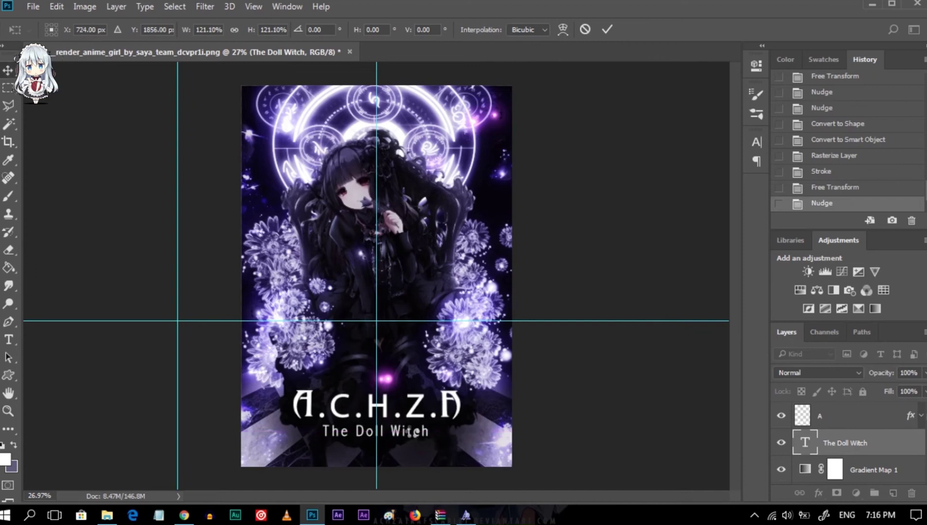
left_click(386, 359)
left_click_drag(483, 353, 511, 341)
Move the horizontal guide lower and give the title a purple outer glow.
left_click_drag(465, 321, 466, 467)
double_click(856, 416)
left_click(291, 302)
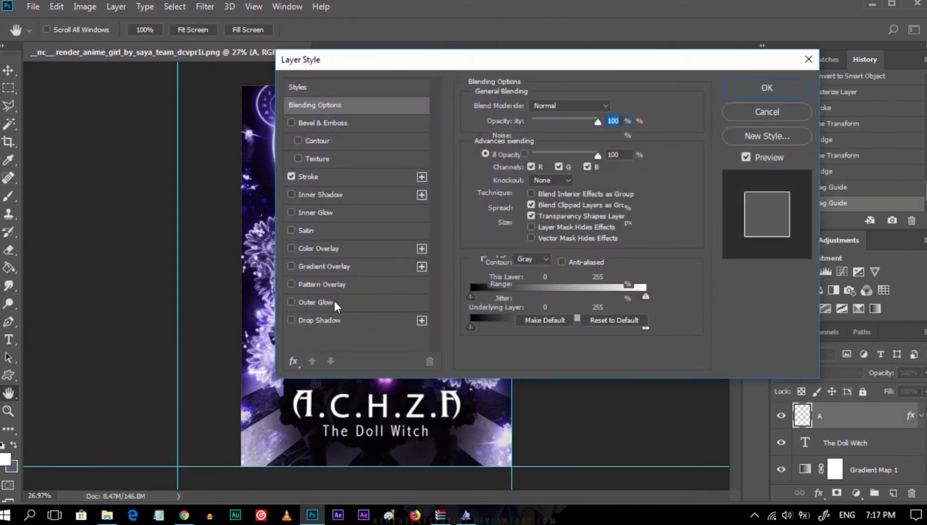
left_click(333, 301)
left_click(502, 154)
left_click_drag(617, 179, 721, 107)
left_click(641, 139)
left_click_drag(716, 169, 717, 156)
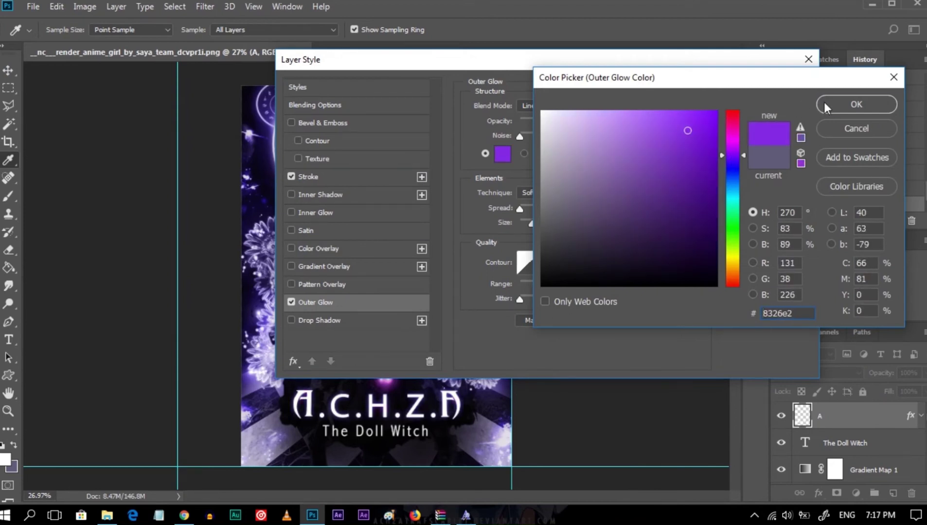
left_click(827, 105)
left_click(765, 88)
Give The Doll Witch an outer glow and a linear white-to-purple gradient overlay.
double_click(865, 442)
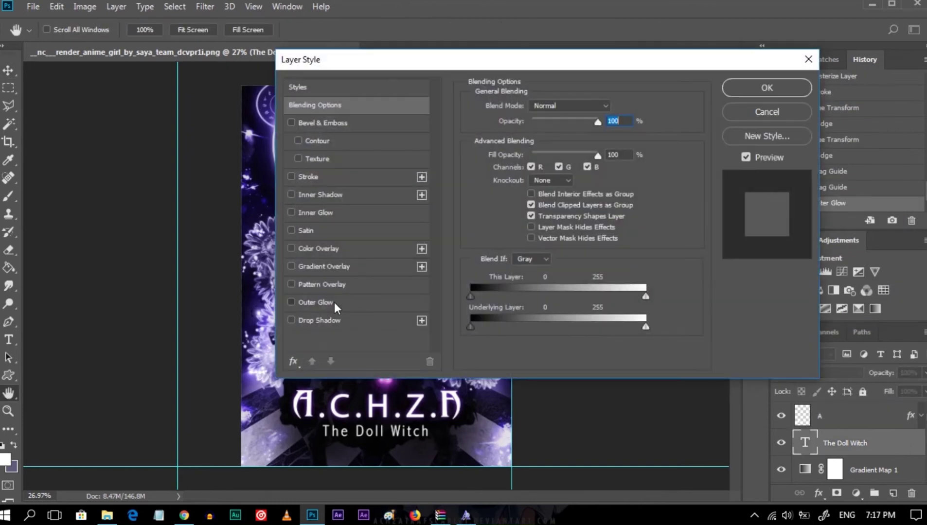
left_click(334, 302)
left_click(291, 266)
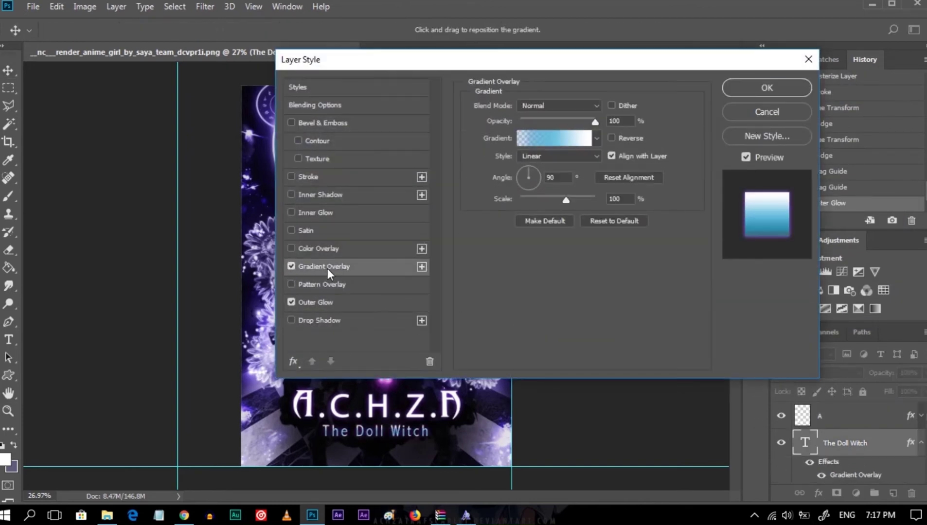
left_click(557, 139)
left_click(648, 123)
left_click(875, 114)
type("65")
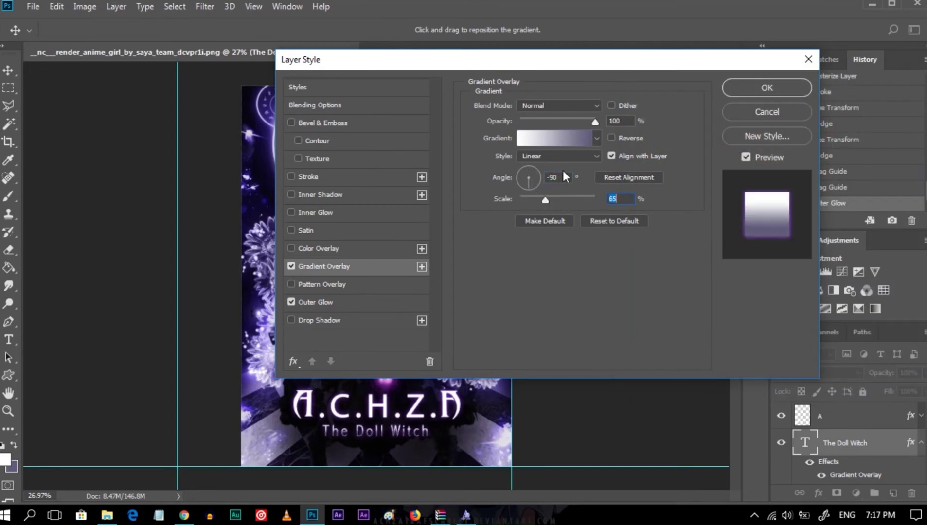
left_click(583, 154)
left_click(559, 175)
left_click(573, 154)
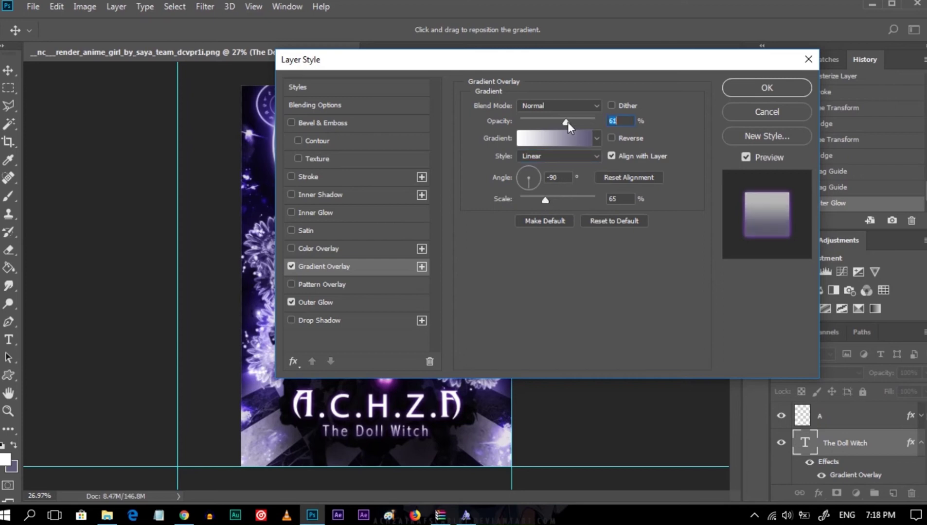
key("Return")
Warp the A.C.H.Z.A title, trying the lower shell and arch presets.
left_click(877, 428)
key("ctrl+t")
left_click(533, 29)
left_click(171, 32)
scroll(158, 31, "down", 5)
left_click(145, 33)
left_click(124, 85)
left_click(142, 30)
Try a lower-arc warp, a shift and a skew on the title, then discard them.
left_click(125, 60)
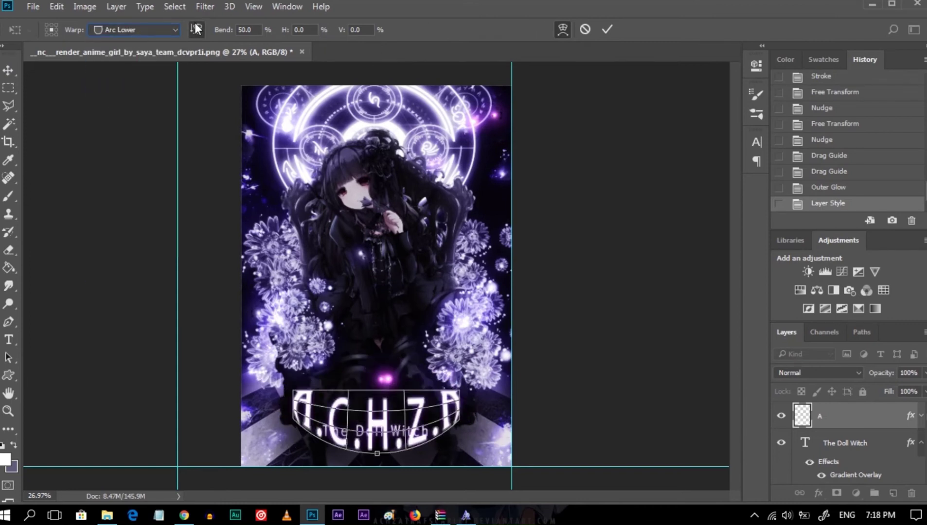
key("Escape")
key("ctrl+t")
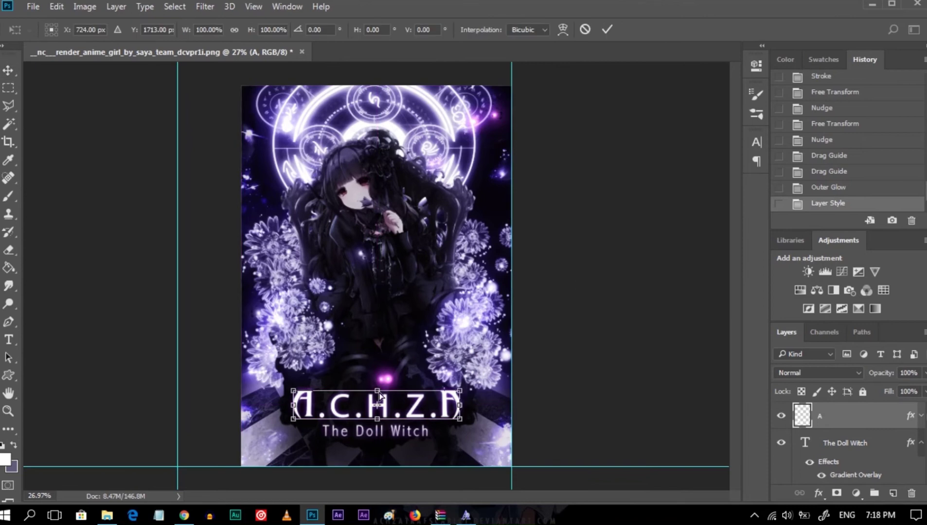
left_click_drag(297, 426, 308, 389)
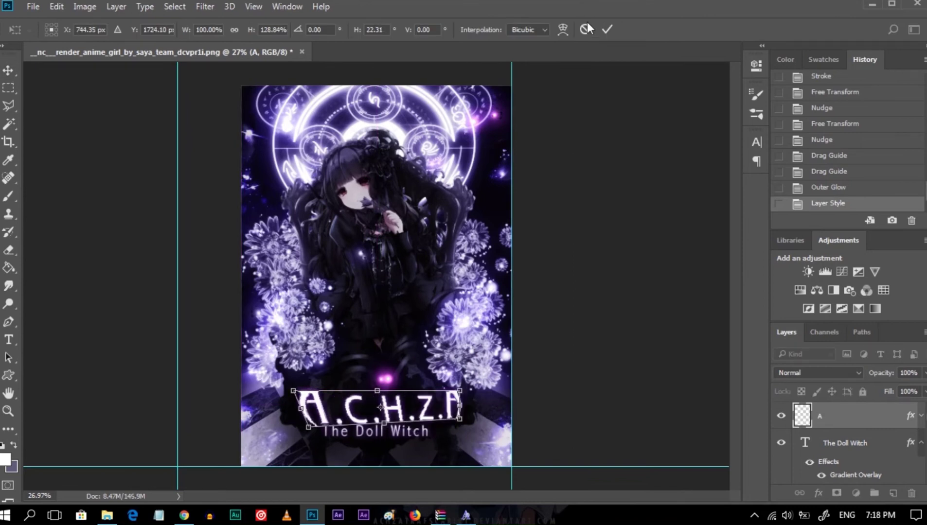
key("ctrl+z")
left_click_drag(383, 381, 385, 374)
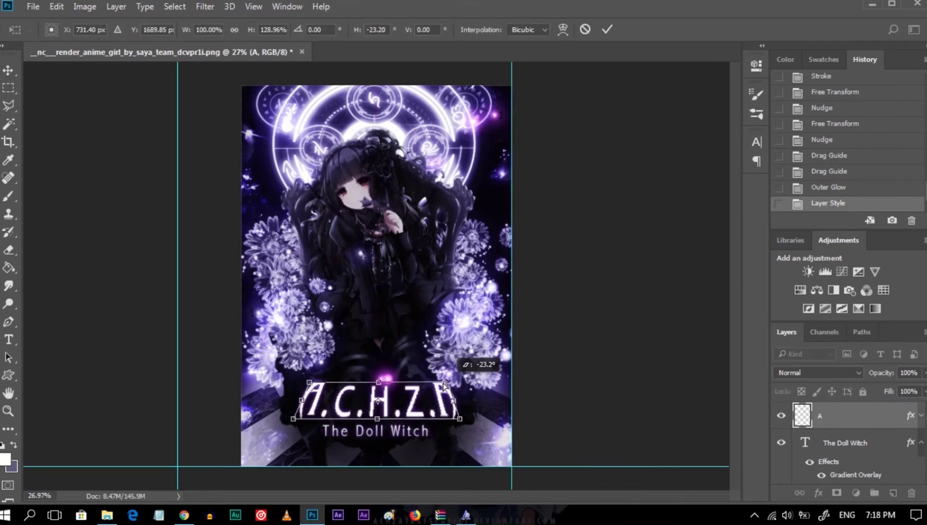
left_click_drag(293, 418, 315, 422)
key("Escape")
Stretch the A.C.H.Z.A title taller and nudge The Doll Witch slightly down.
key("ctrl+t")
mouse_move(377, 390)
left_mouse_down()
mouse_move(377, 382)
mouse_move(378, 390)
left_mouse_up()
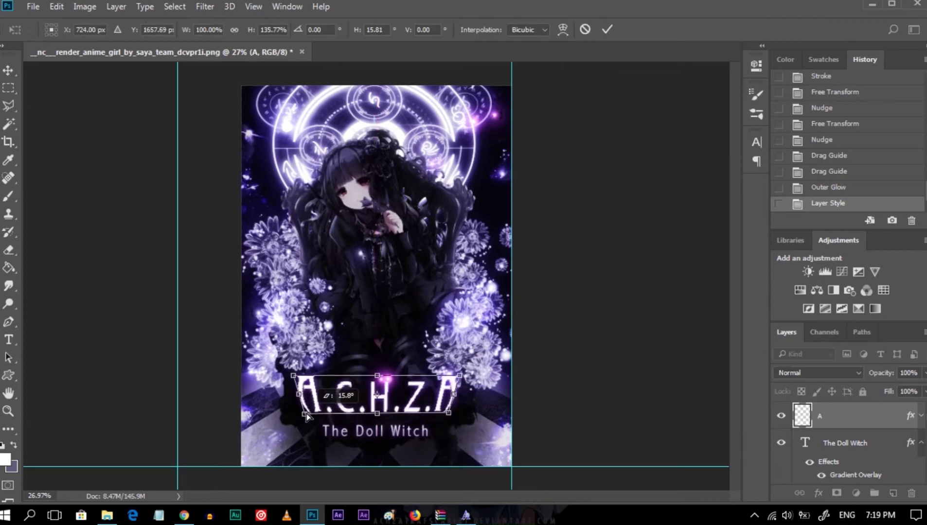
key("Return")
left_click(856, 443)
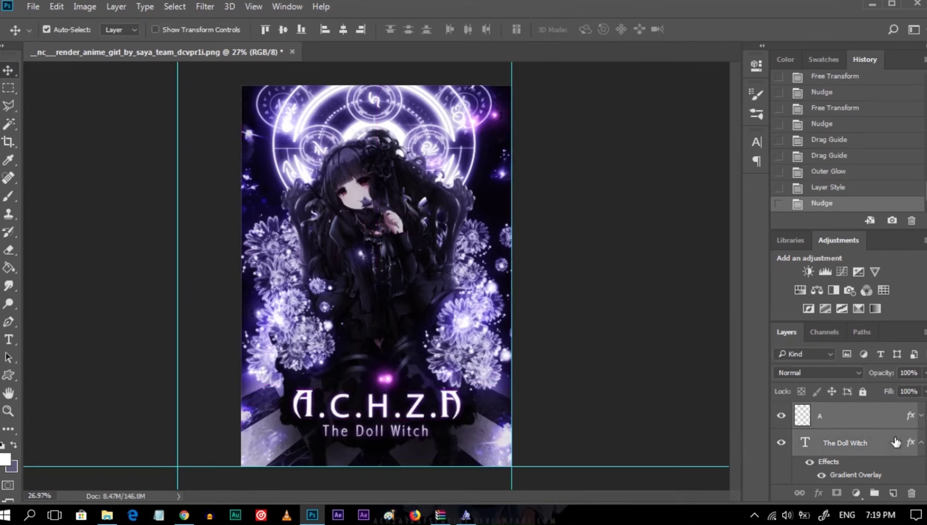
key("Down")
left_click(374, 199)
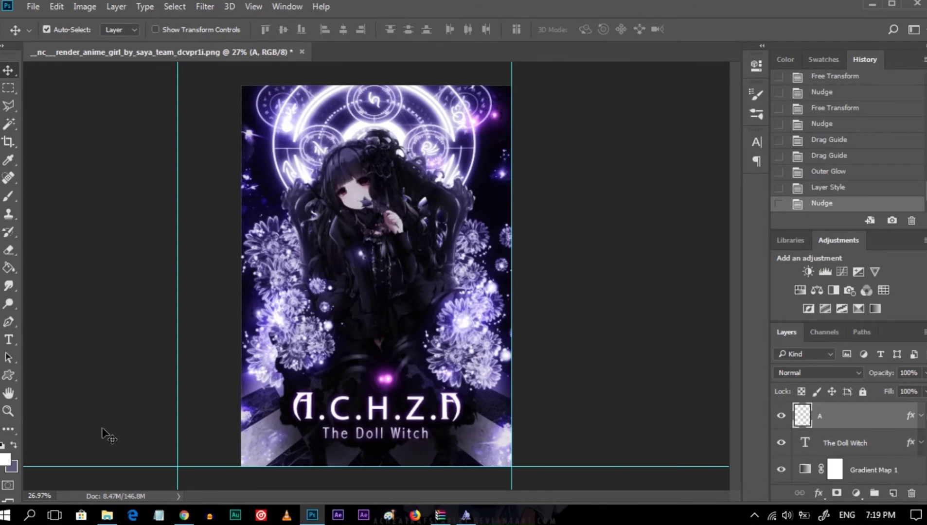
Find Sampel 090.psd in the Bahan Percobaan folder and drag it into Photoshop.
left_click(55, 515)
left_click(727, 113)
left_click(49, 170)
scroll(525, 272, "down", 5)
left_click(56, 39)
left_click(61, 187)
scroll(788, 95, "down", 10)
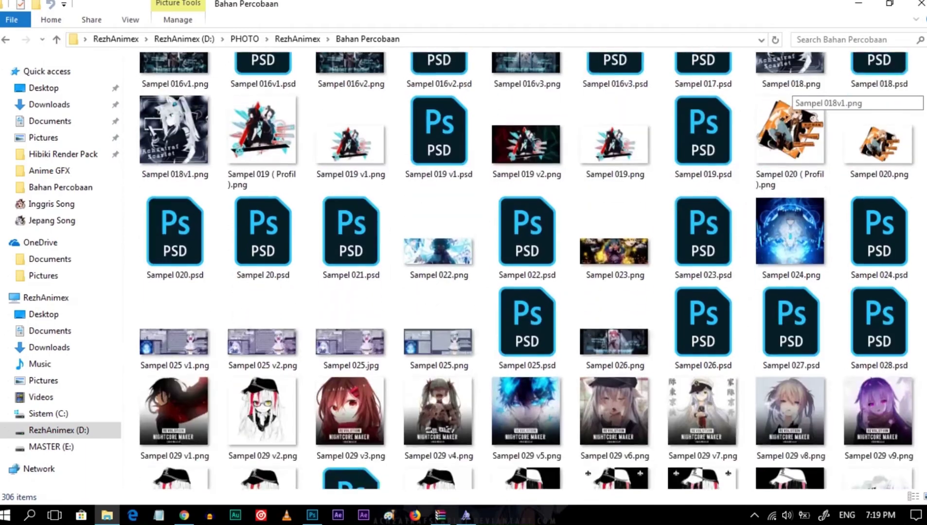
scroll(789, 97, "down", 10)
scroll(789, 97, "down", 6)
left_click(790, 452)
mouse_move(879, 445)
left_mouse_down()
mouse_move(856, 410)
mouse_move(494, 51)
left_mouse_up()
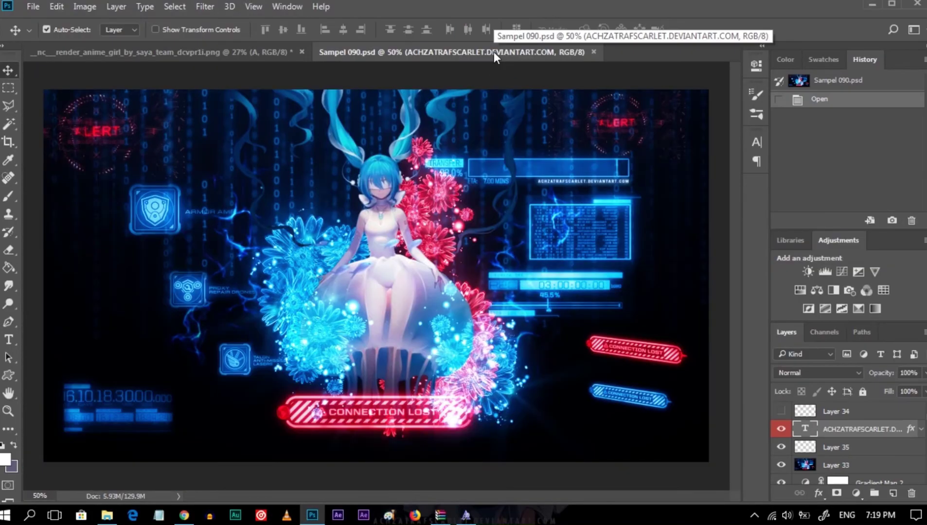
Browse the Sampel 090.psd Layers panel, inspecting Layer 29.
scroll(870, 446, "down", 5)
scroll(795, 444, "down", 3)
scroll(796, 444, "down", 3)
scroll(795, 444, "down", 3)
scroll(796, 444, "down", 3)
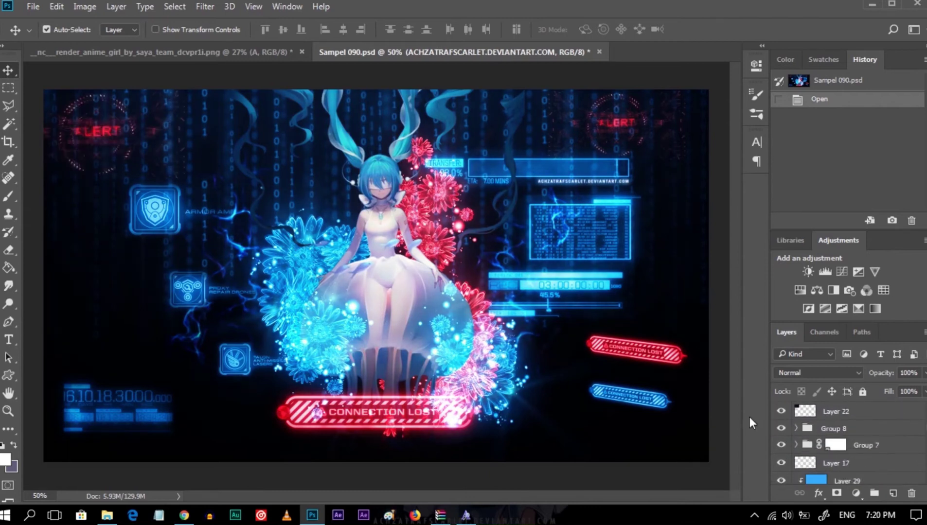
left_click(822, 481)
scroll(807, 452, "down", 2)
scroll(797, 454, "up", 2)
scroll(795, 455, "up", 3)
scroll(793, 456, "up", 3)
scroll(788, 458, "up", 3)
scroll(783, 462, "up", 2)
scroll(781, 447, "up", 3)
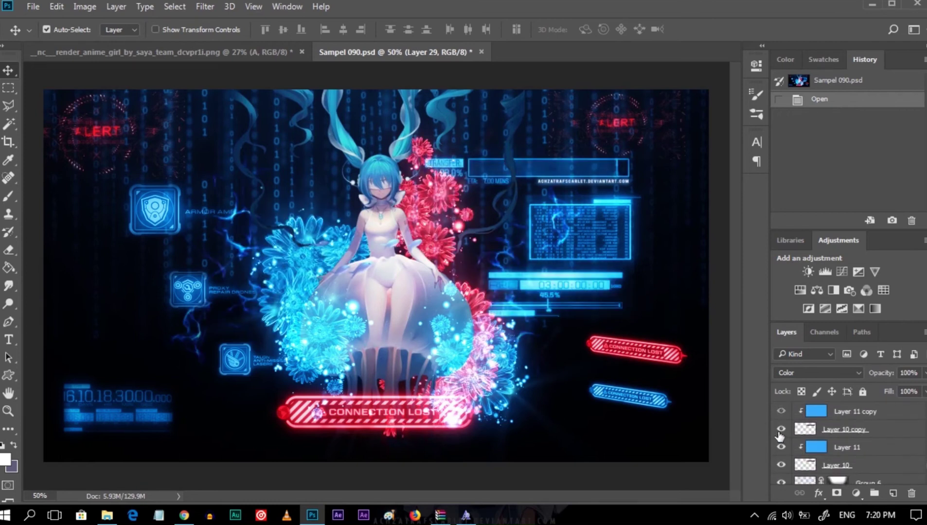
Place a trial copied HUD layer across the poster, delete it, and return to the poster.
left_click(273, 51)
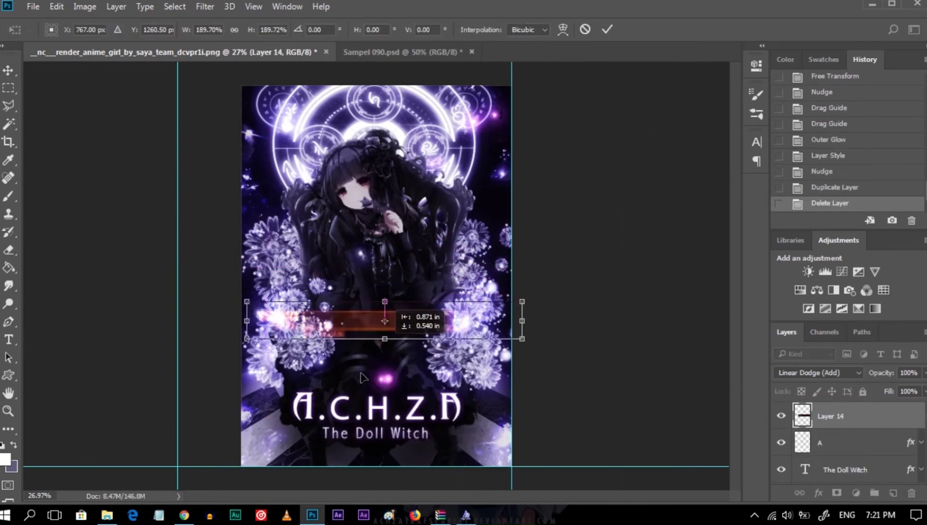
left_click_drag(450, 290, 217, 444)
key("Return")
key("Delete")
left_click(370, 52)
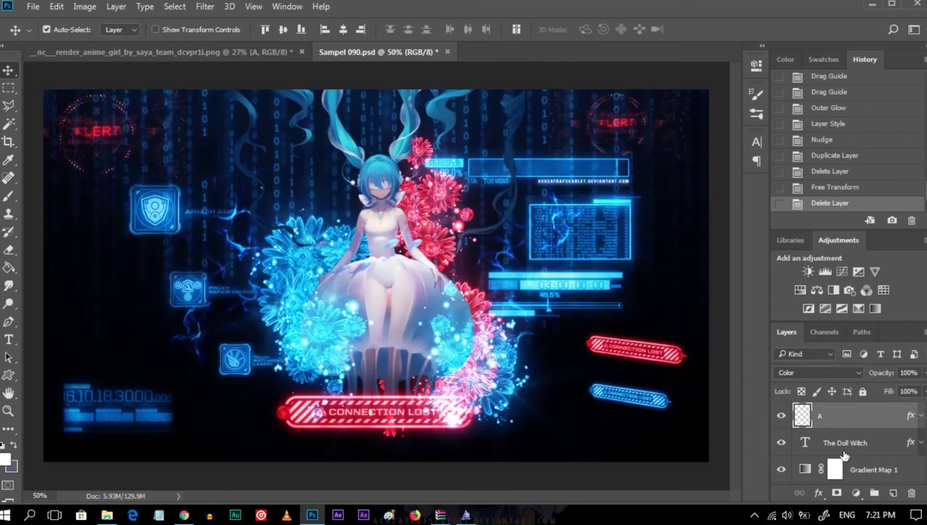
left_click(207, 52)
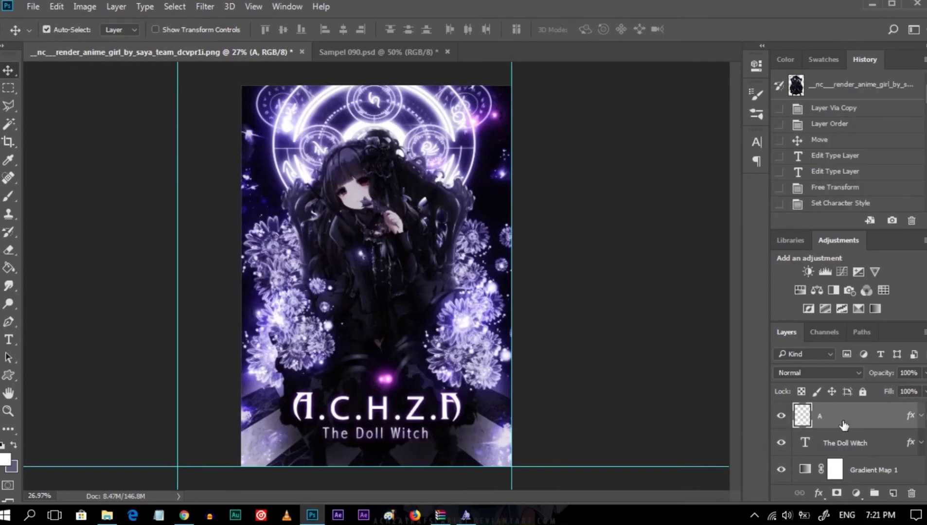
Stamp a merged copy of the poster, apply Smart Sharpen, and lower its opacity.
key("ctrl+alt+shift+e")
left_click(205, 7)
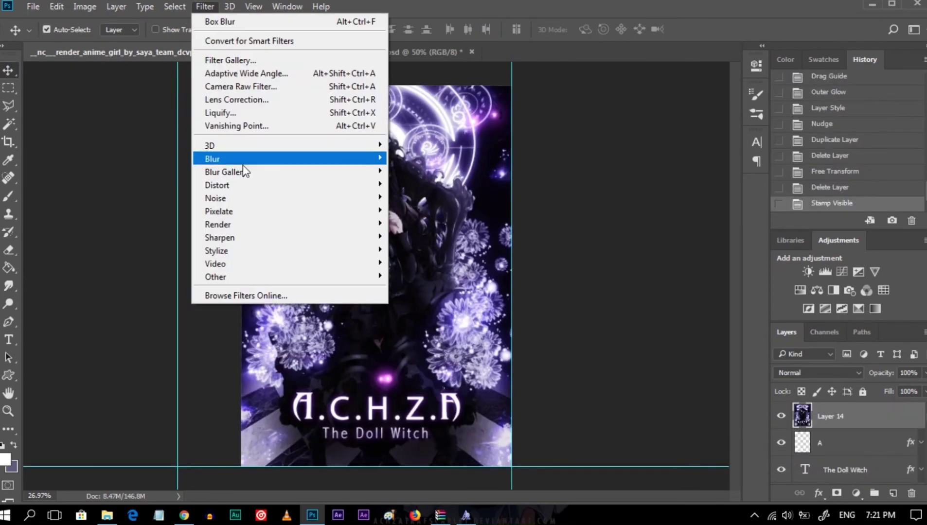
left_click(428, 290)
left_click(363, 185)
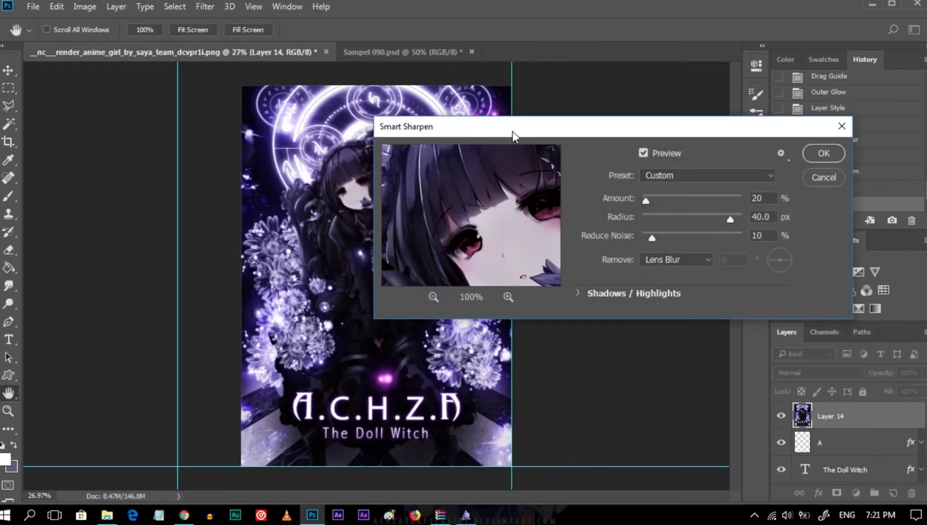
left_click_drag(493, 129, 533, 137)
left_click(474, 304)
left_click(864, 161)
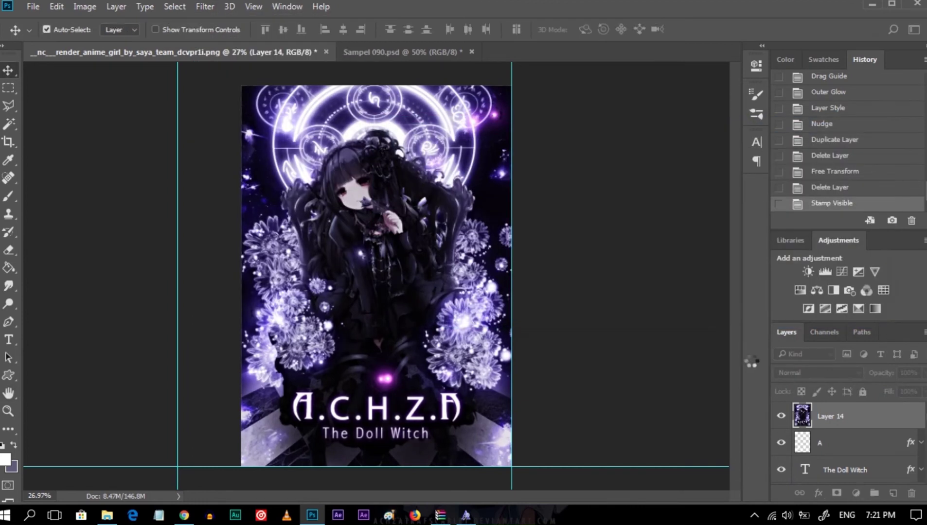
left_click(781, 415)
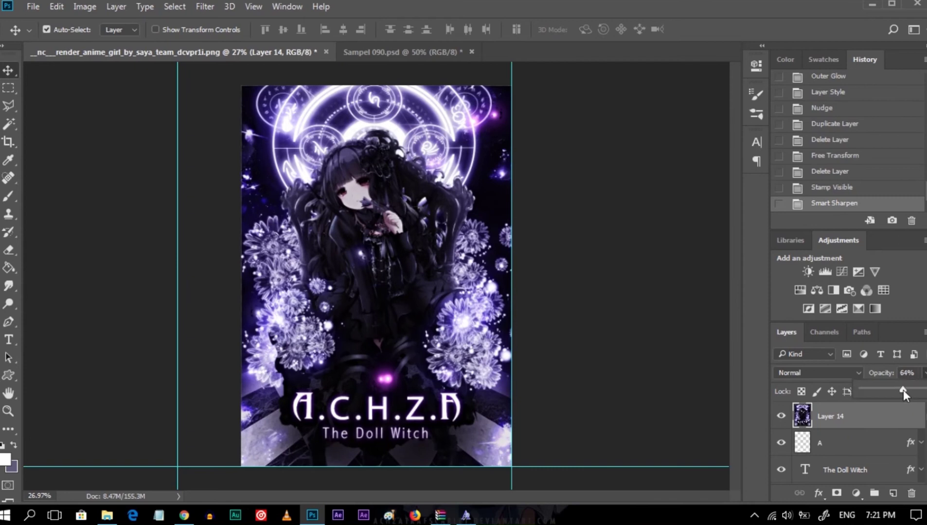
left_click_drag(924, 373, 903, 391)
Set Layer 10 copy to the Color blend mode.
scroll(846, 443, "down", 3)
left_click(841, 416)
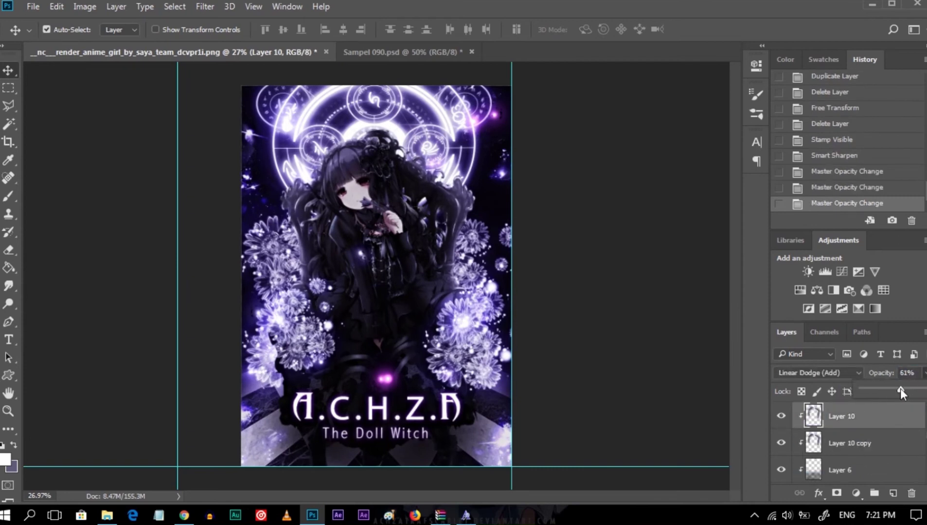
left_click(846, 443)
scroll(860, 373, "down", 1)
scroll(861, 373, "down", 7)
scroll(861, 372, "down", 1)
scroll(861, 373, "down", 2)
left_click(861, 373)
left_click(797, 355)
Clip a duplicate of Layer 10 copy, set the top layer to 75% opacity, and stamp a new merge.
key("ctrl+j")
right_click(870, 456)
left_click(690, 314)
key("alt+period")
key("7")
key("5")
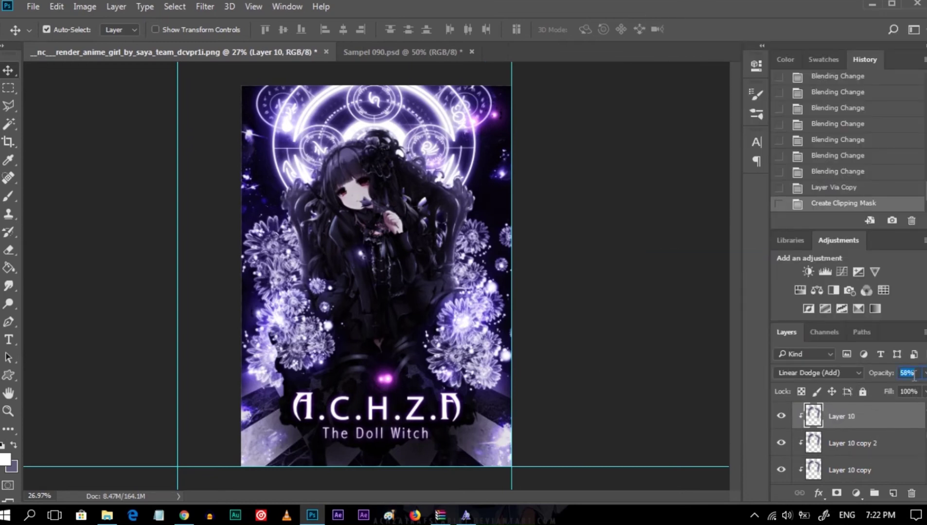
key("ctrl+shift+alt+e")
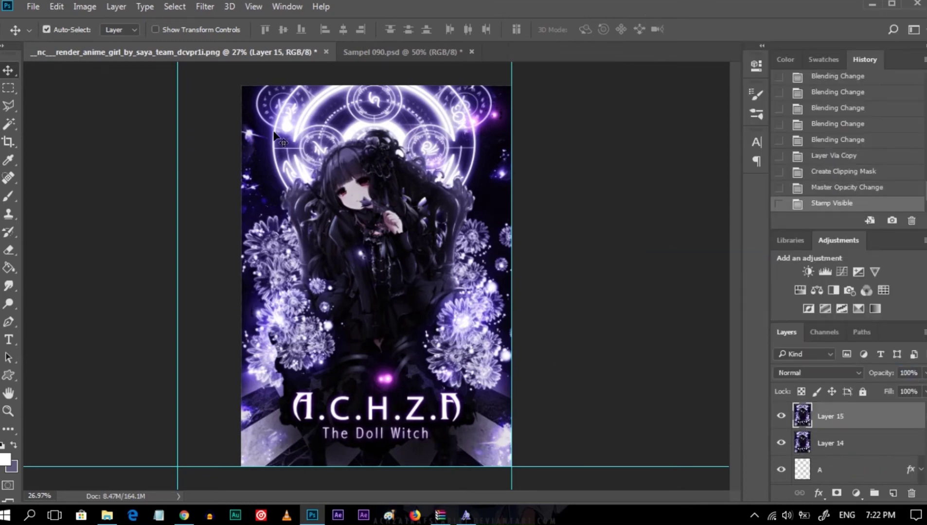
Apply a 3.7-pixel Gaussian Blur to Layer 15 and add a layer mask.
left_click(204, 6)
left_click(437, 219)
left_click_drag(734, 325, 699, 325)
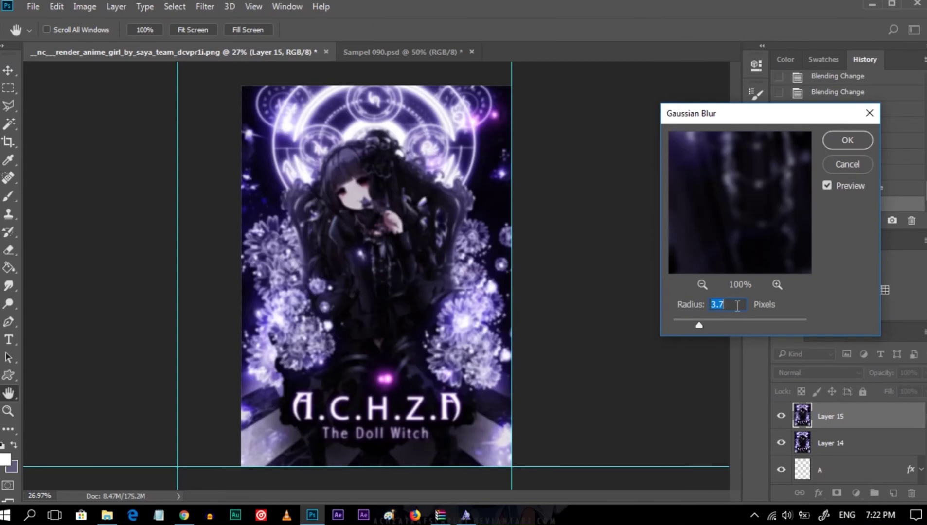
left_click(833, 146)
left_click(837, 493)
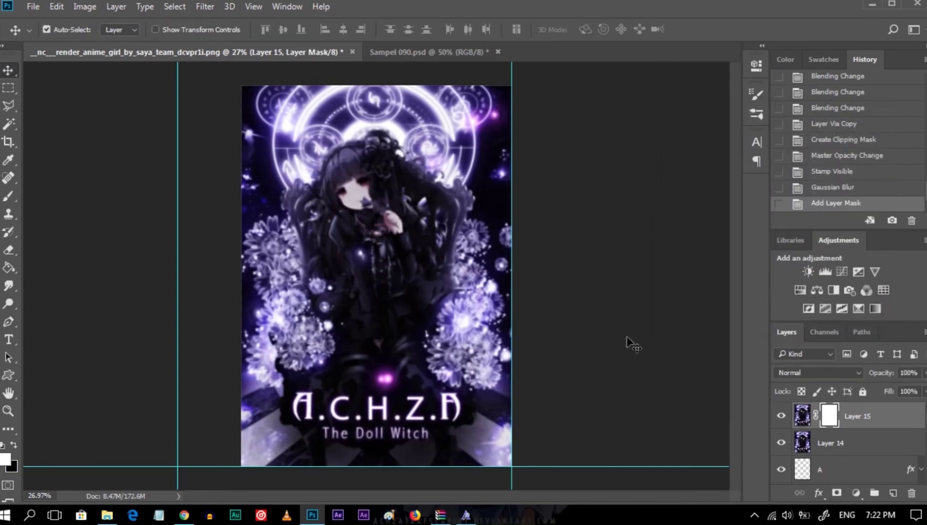
Erase the mask over the left side and lower middle, then stamp a new merged layer.
key("e")
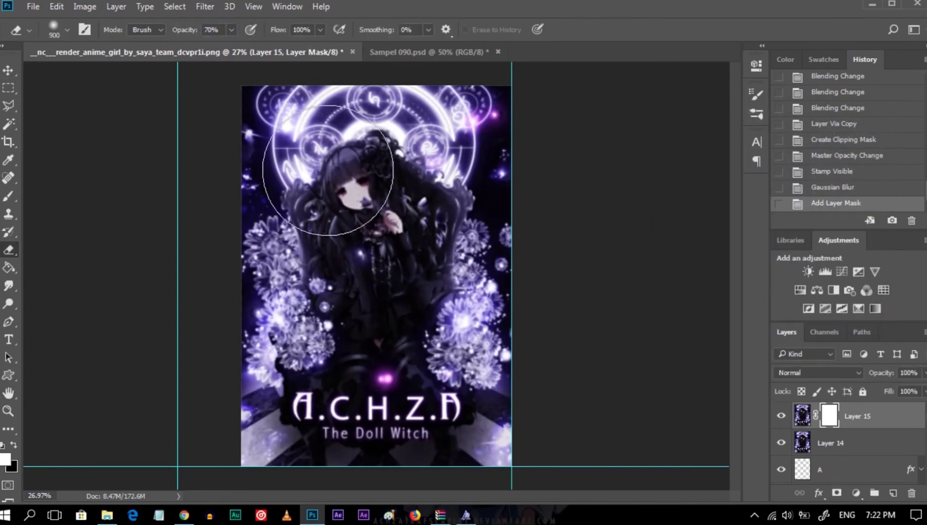
mouse_move(325, 352)
left_mouse_down()
mouse_move(283, 190)
mouse_move(479, 133)
left_mouse_up()
mouse_move(221, 114)
left_mouse_down()
mouse_move(414, 228)
mouse_move(342, 331)
mouse_move(344, 398)
left_mouse_up()
left_click_drag(476, 261, 370, 369)
left_click_drag(348, 246, 401, 317)
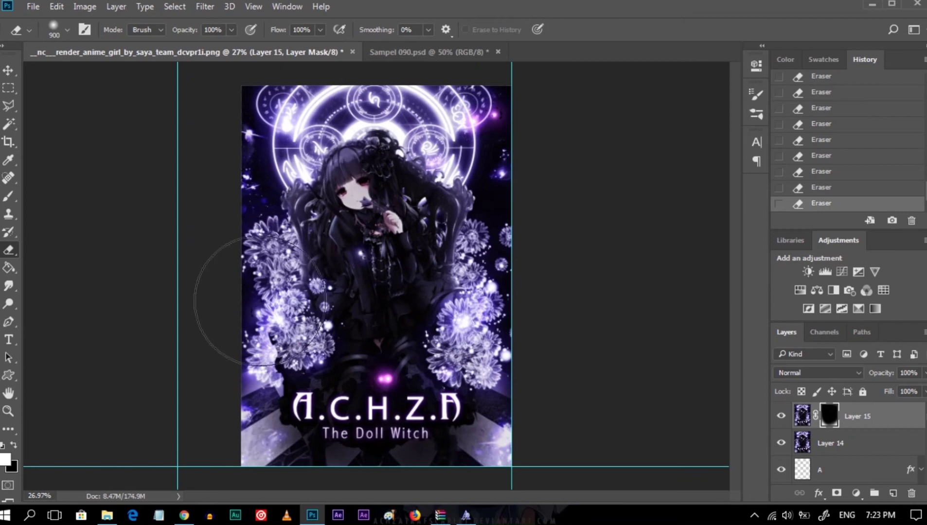
left_click(8, 72)
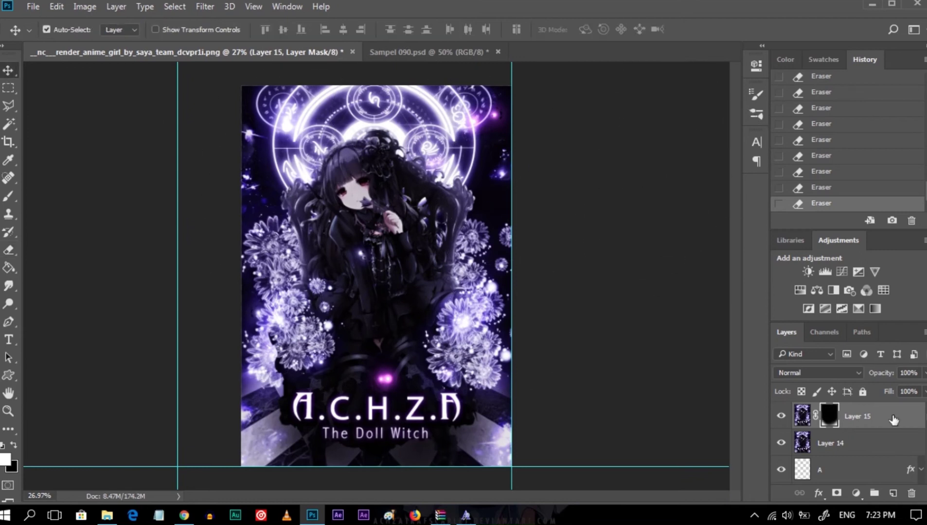
key("ctrl+shift+alt+e")
Add a Color Lookup adjustment using the DropBlues look.
left_click(883, 291)
left_click(678, 104)
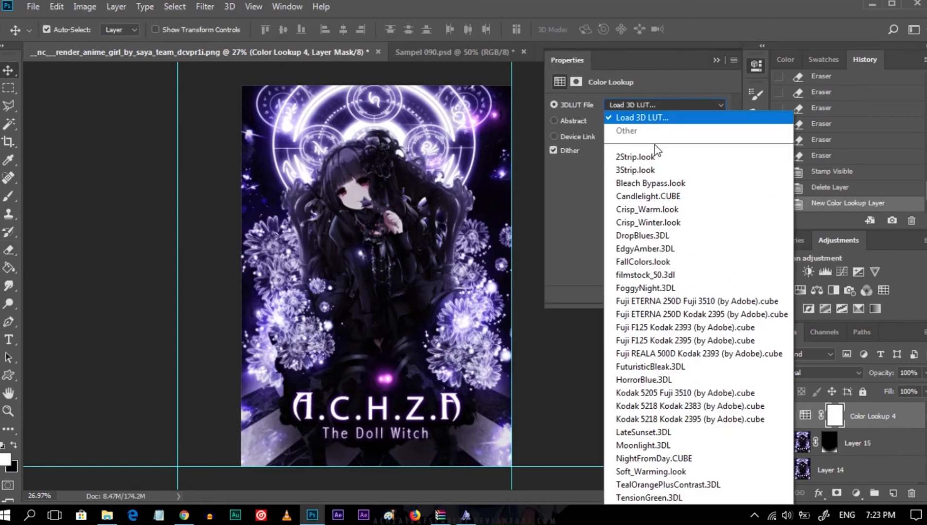
key("Down")
key("Down")
key("Down")
key("Down")
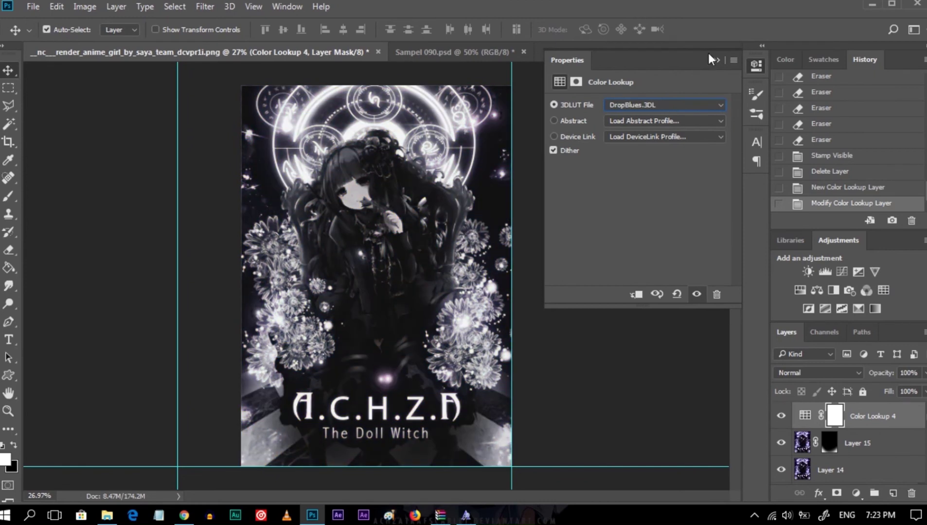
left_click(716, 60)
Erase the blue tint from the face, the flowers and the lower area.
key("e")
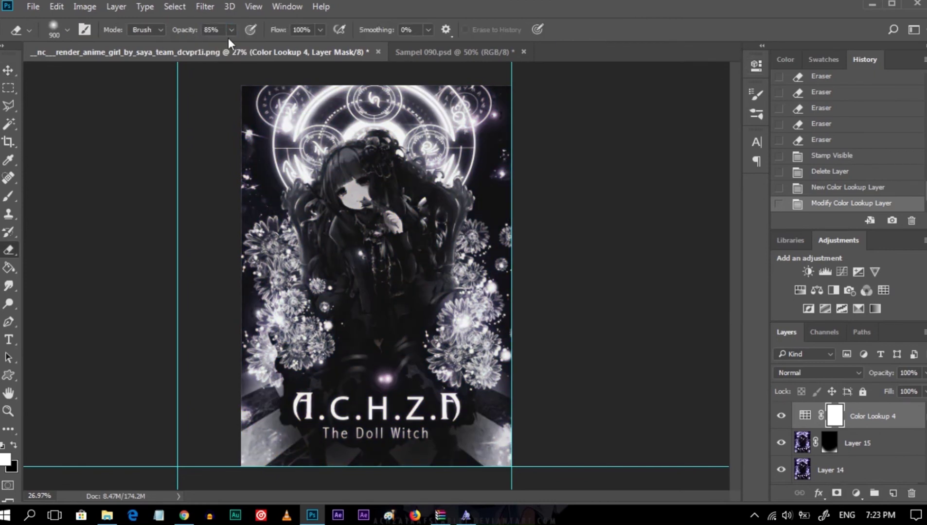
left_click_drag(398, 199, 299, 261)
mouse_move(481, 240)
left_mouse_down()
mouse_move(341, 279)
mouse_move(495, 210)
left_mouse_up()
left_click(389, 382)
left_click_drag(389, 382, 435, 351)
left_click(434, 371)
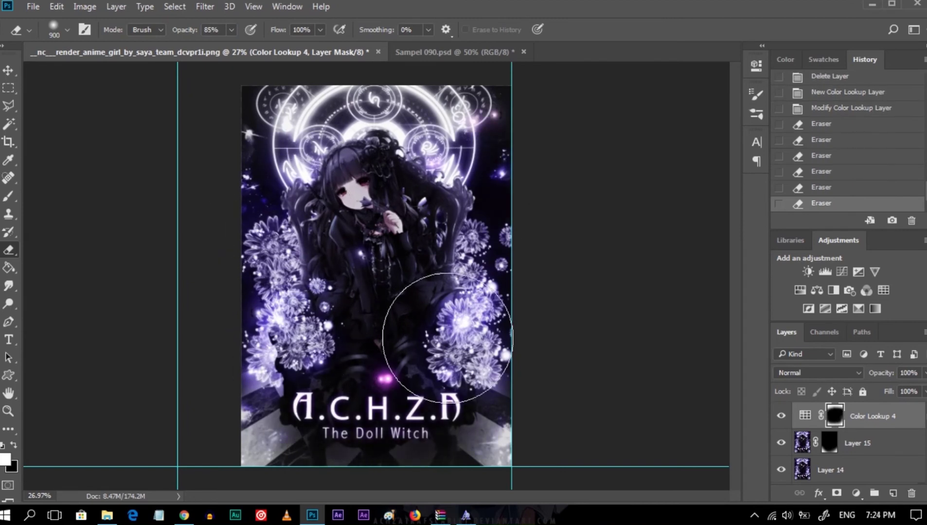
left_click(319, 398)
left_click(322, 232)
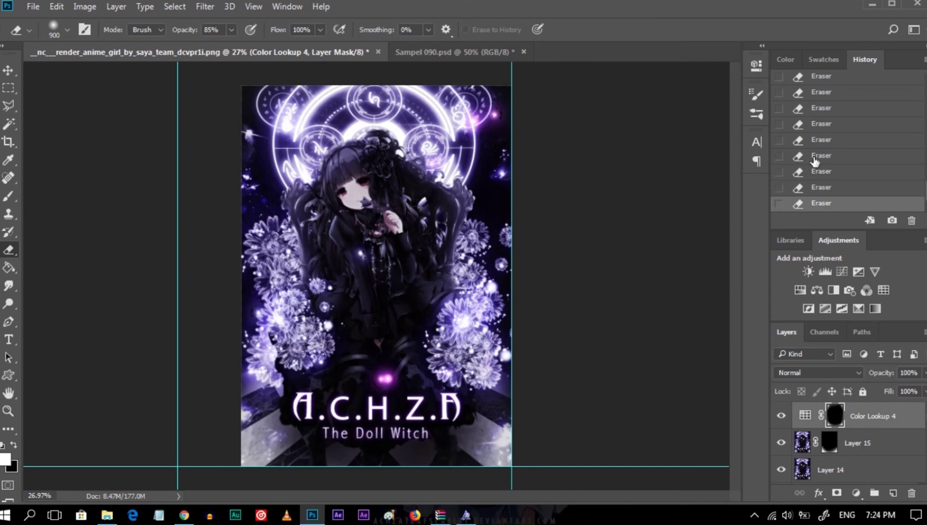
Move the left, right and bottom guides inward and add a horizontal guide near the top.
key("v")
left_click_drag(177, 327, 248, 316)
left_click_drag(511, 313, 506, 313)
left_click_drag(508, 466, 509, 439)
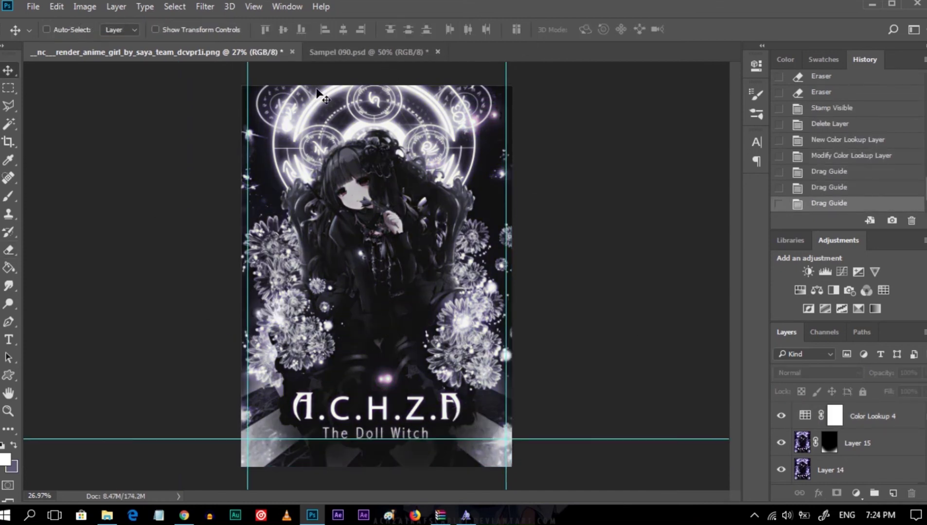
key("ctrl+r")
left_click_drag(316, 68, 317, 90)
Erase the Color Lookup 4 mask over the lower image, the flowers and the upper-right circle.
key("e")
left_click(854, 426)
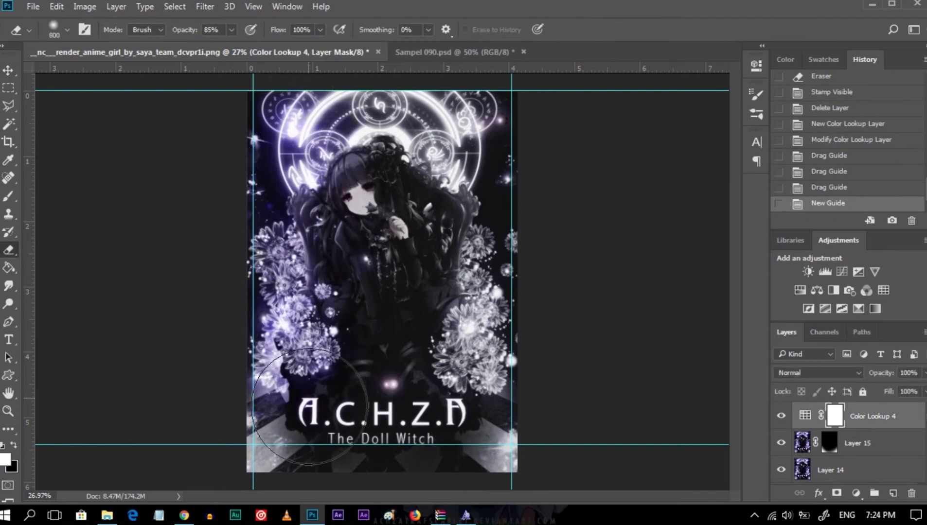
left_click_drag(309, 407, 476, 407)
left_click_drag(323, 135, 340, 185)
left_click_drag(331, 340, 350, 404)
left_click_drag(360, 399, 418, 389)
mouse_move(379, 253)
left_mouse_down()
mouse_move(389, 209)
mouse_move(418, 272)
left_mouse_up()
left_click_drag(413, 292, 422, 331)
left_click_drag(438, 142, 454, 163)
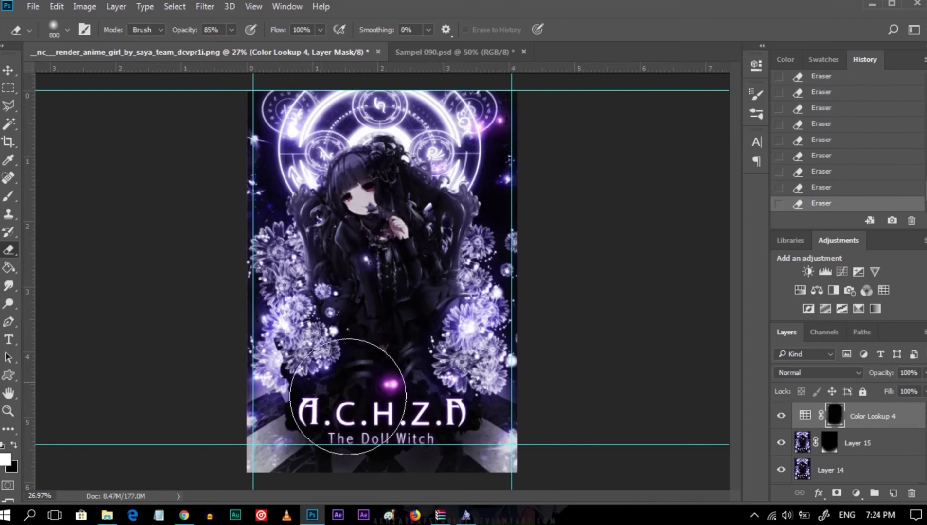
Hide the guides, set Color Lookup 4 to Multiply at 76% opacity, and stamp visible layers.
left_click(8, 77)
key("ctrl+h")
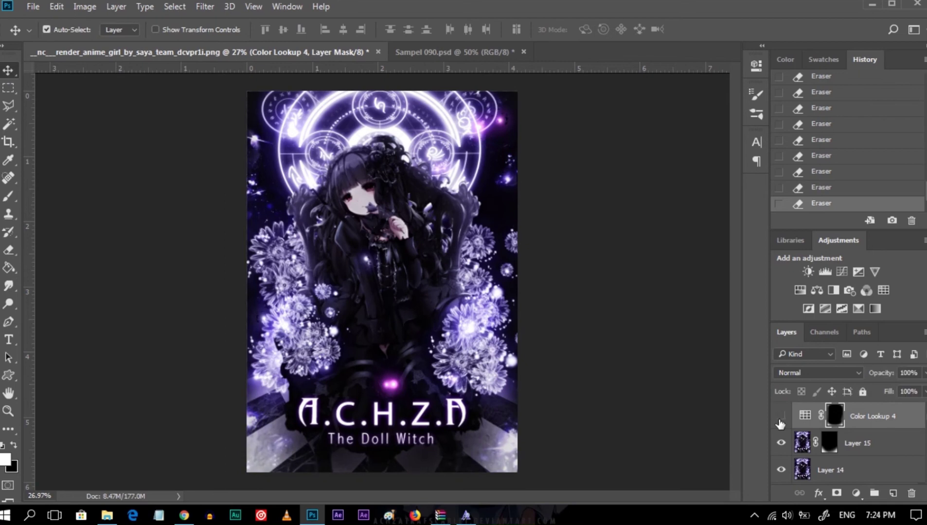
scroll(839, 371, "down", 8)
scroll(840, 370, "down", 2)
scroll(839, 371, "down", 2)
scroll(839, 370, "down", 5)
left_click(839, 370)
left_click(798, 132)
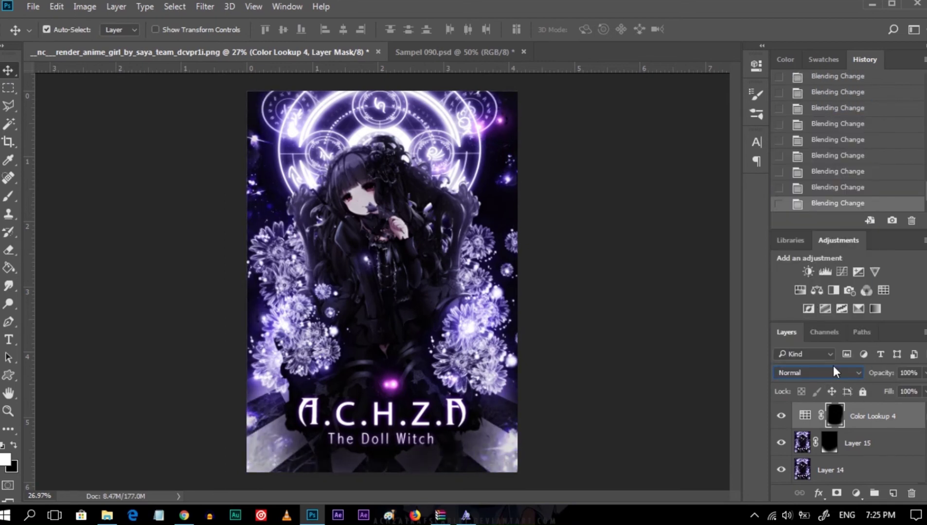
left_click(805, 415)
left_click(924, 373)
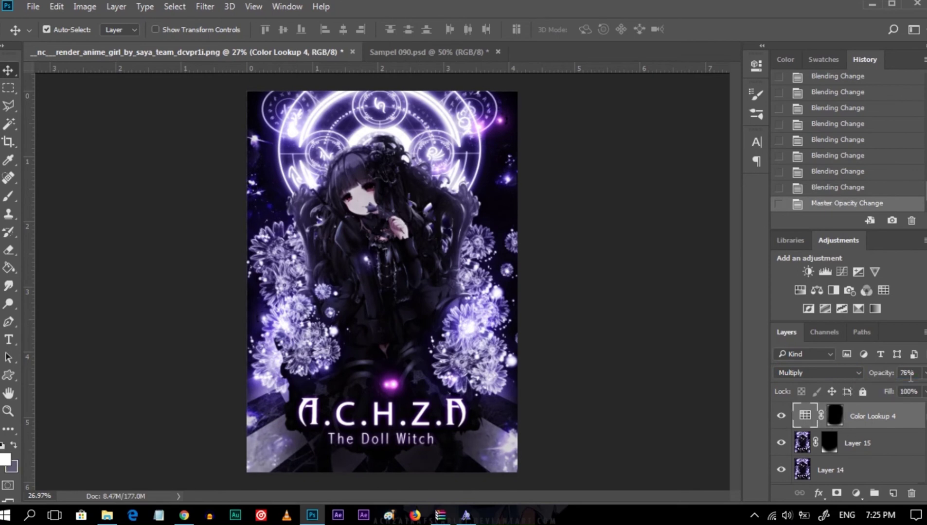
key("ctrl+shift+alt+e")
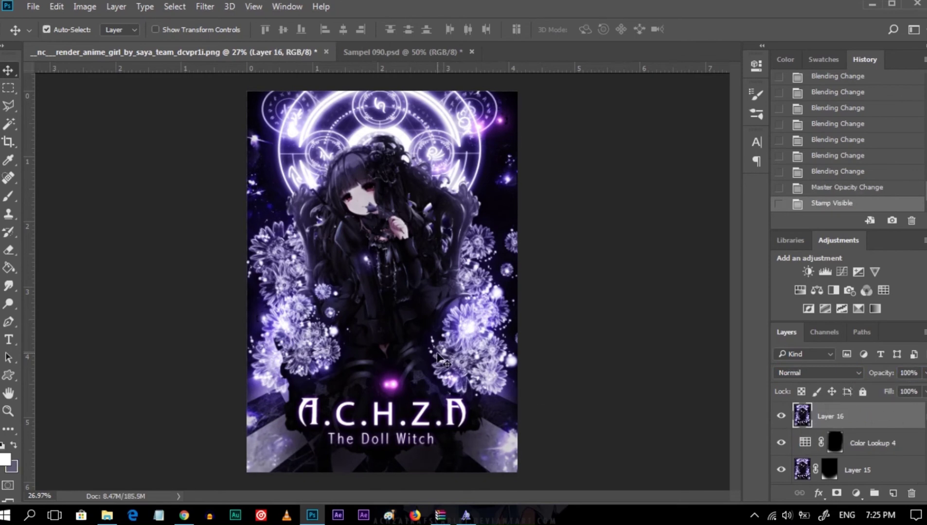
Browse E:\Master\Photoshop\Resource Pack 2 to the FRACTAL C4D FLARE MAGIC BALL Flare folder and drag Red-Flare.png into the poster.
left_click(107, 515)
left_click(51, 446)
double_click(203, 207)
left_click(889, 4)
double_click(426, 340)
double_click(424, 310)
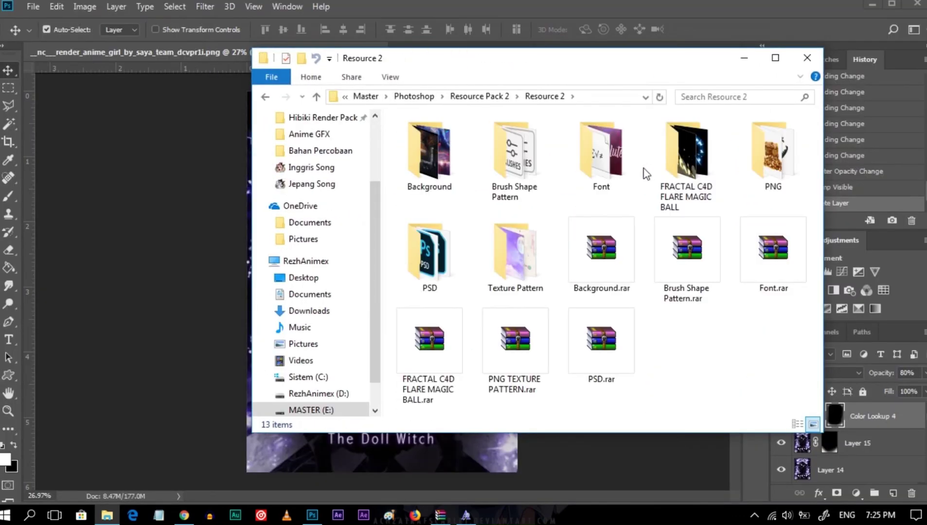
double_click(668, 150)
scroll(700, 232, "down", 3)
scroll(632, 257, "down", 5)
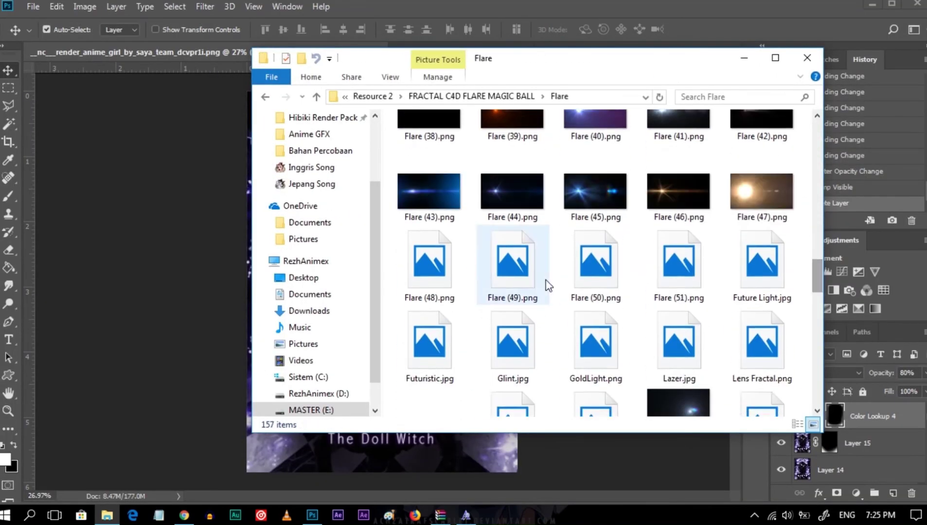
scroll(546, 286, "down", 3)
scroll(548, 287, "down", 5)
scroll(535, 282, "down", 5)
left_click_drag(430, 277, 248, 277)
Place Red-Flare in Linear Dodge (Add), rotated sideways and squashed into a thin streak over the title.
key("Return")
left_click(817, 372)
left_click(817, 209)
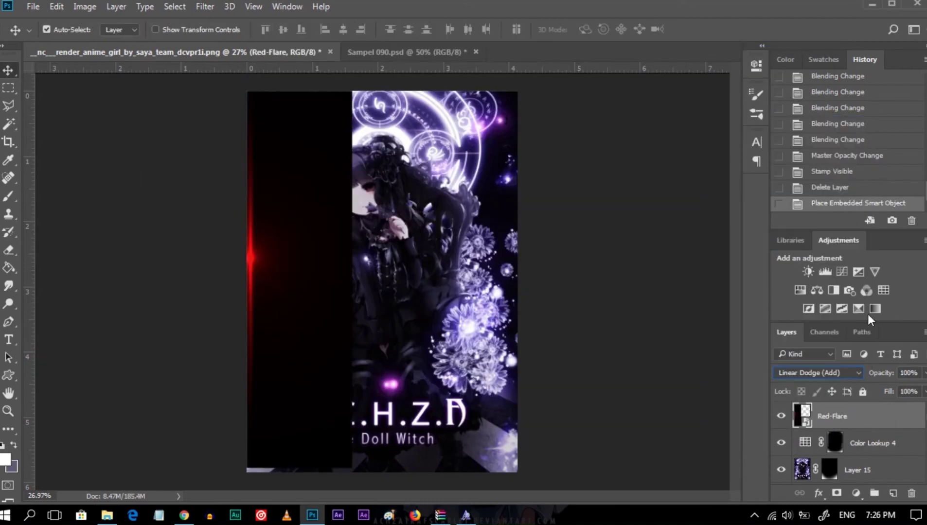
key("ctrl+t")
left_click_drag(419, 389, 428, 370)
left_click_drag(232, 276, 296, 380)
mouse_move(299, 273)
left_mouse_down()
mouse_move(310, 421)
mouse_move(311, 371)
left_mouse_up()
key("Return")
Clip a new Color-blend layer to the flare and fill it with purple.
left_click(893, 494)
right_click(865, 416)
left_click(620, 321)
left_click(817, 372)
left_click(798, 355)
key("g")
key("x")
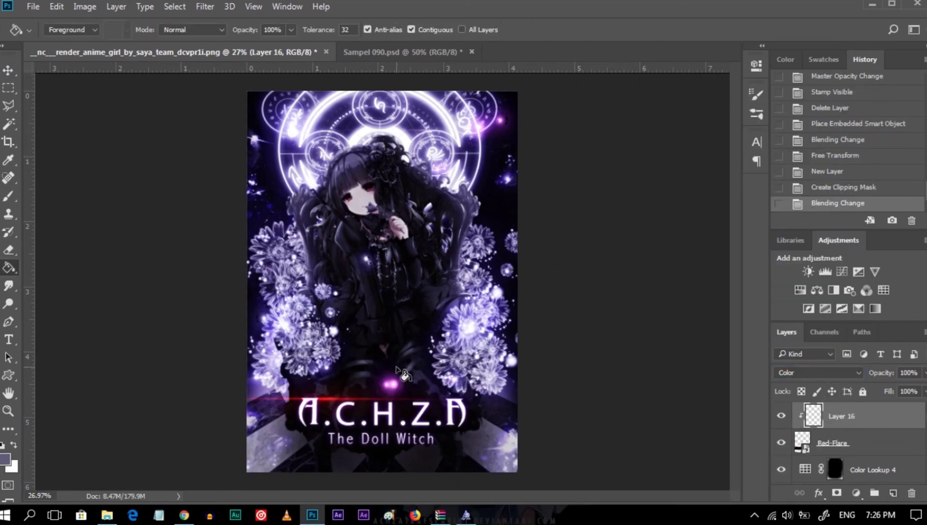
left_click(403, 373)
key("v")
left_click(832, 442)
key("ctrl+t")
key("Return")
Raise the flare streak just above the title and tilt it slightly.
left_click(403, 412)
key("ctrl+t")
key("Escape")
left_click(832, 443)
key("ctrl+t")
left_click_drag(317, 420, 317, 396)
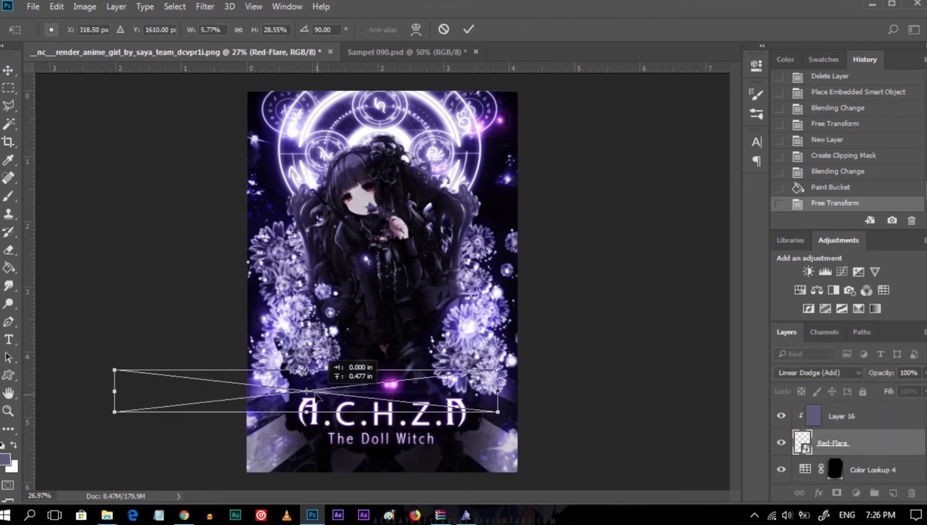
key("Return")
key("Up")
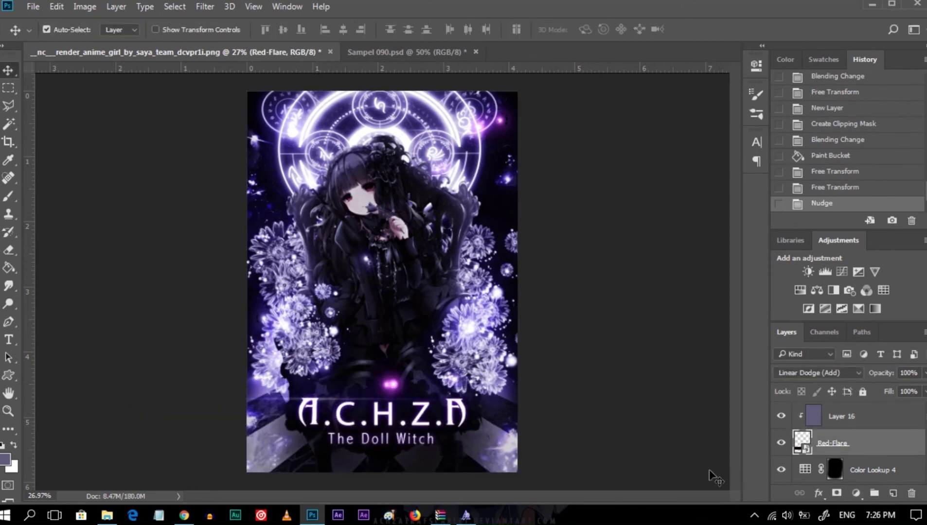
key("ctrl+t")
mouse_move(488, 384)
left_mouse_down()
mouse_move(487, 301)
mouse_move(467, 425)
mouse_move(486, 434)
left_mouse_up()
key("Return")
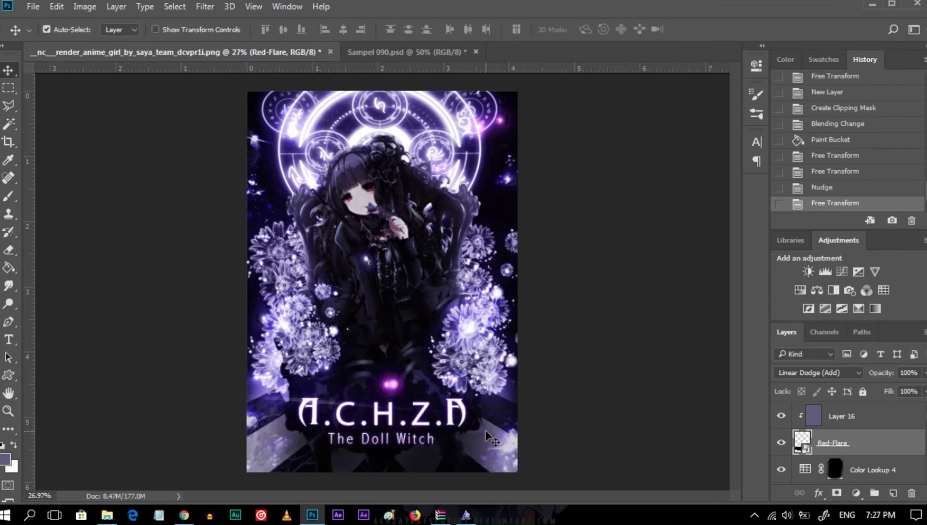
Duplicate the flare and its colour layer and apply a Gaussian Blur to the copy.
key("ctrl+j")
left_click(205, 6)
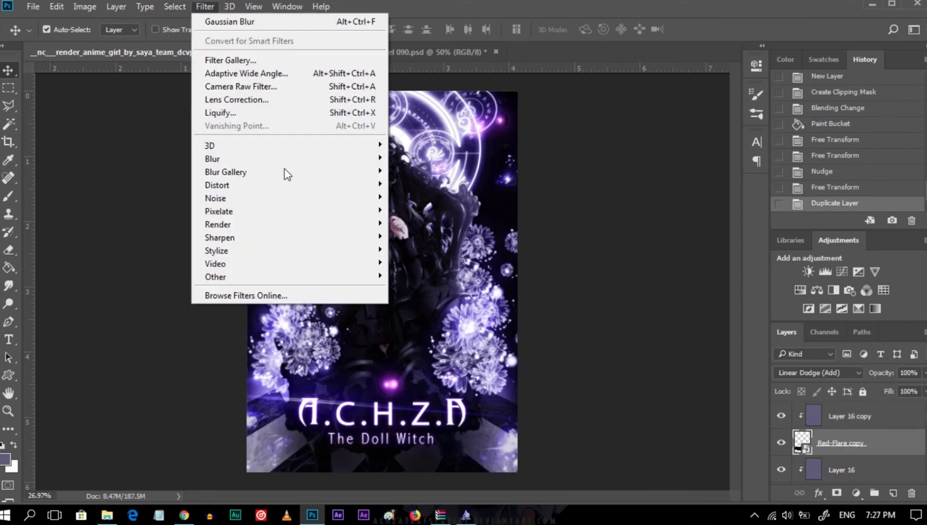
left_click(421, 205)
key("Return")
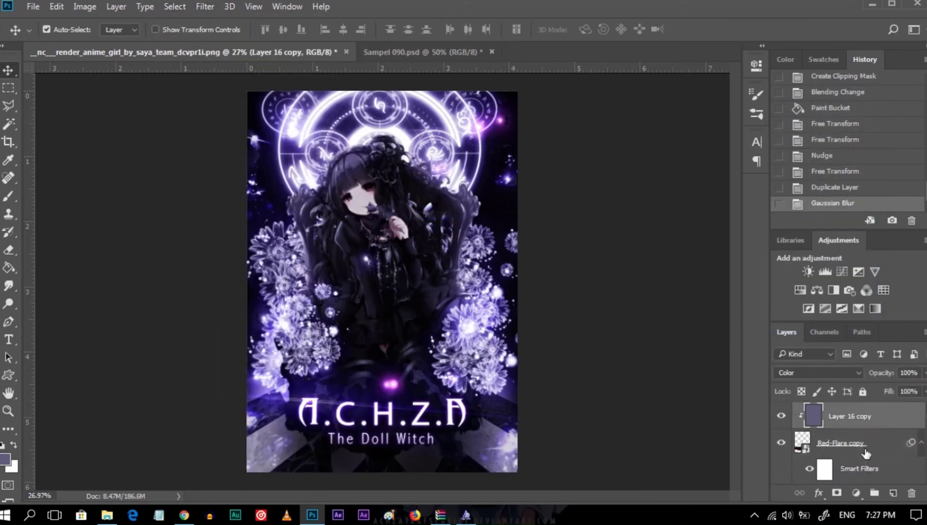
Group the flare layers, mask and erase their ends, then stamp a merged layer.
left_click(870, 417, "shift")
key("ctrl+g")
left_click(836, 493)
key("e")
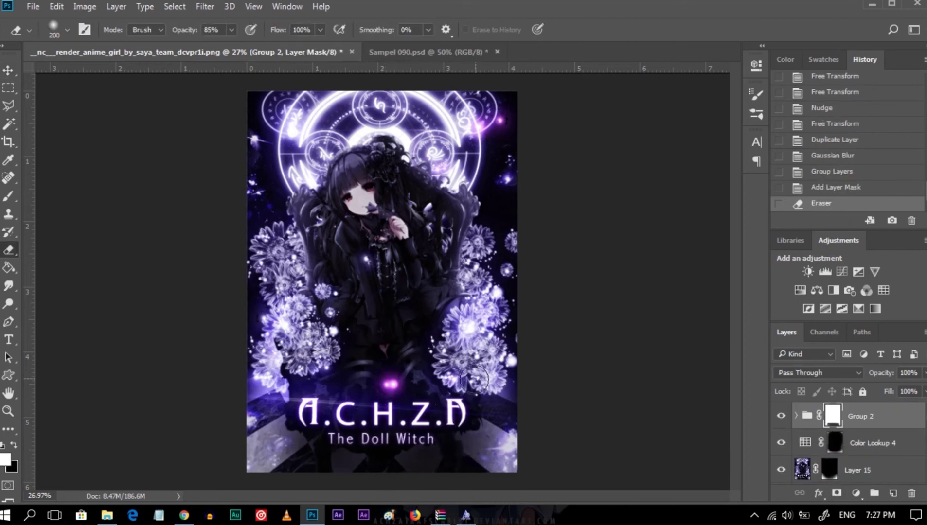
mouse_move(324, 354)
left_mouse_down()
mouse_move(246, 410)
mouse_move(241, 322)
left_mouse_up()
key("v")
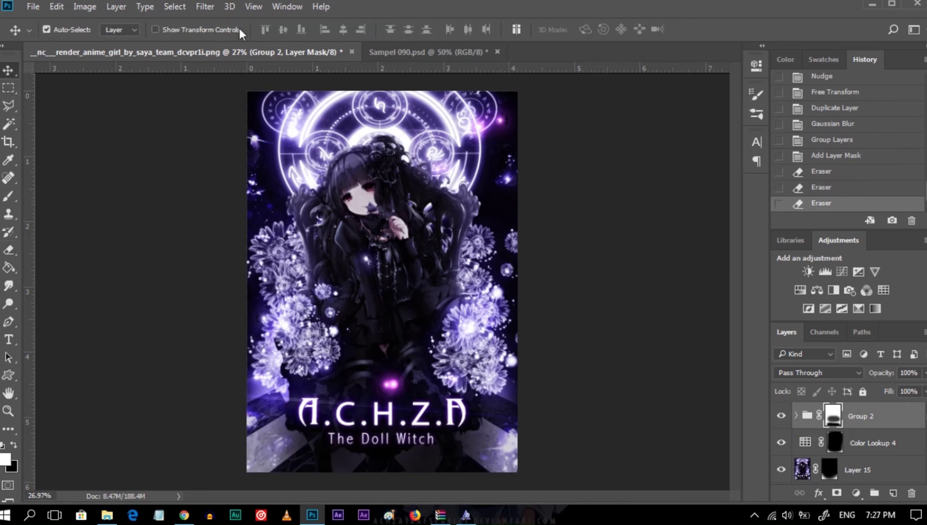
key("ctrl+alt+shift+e")
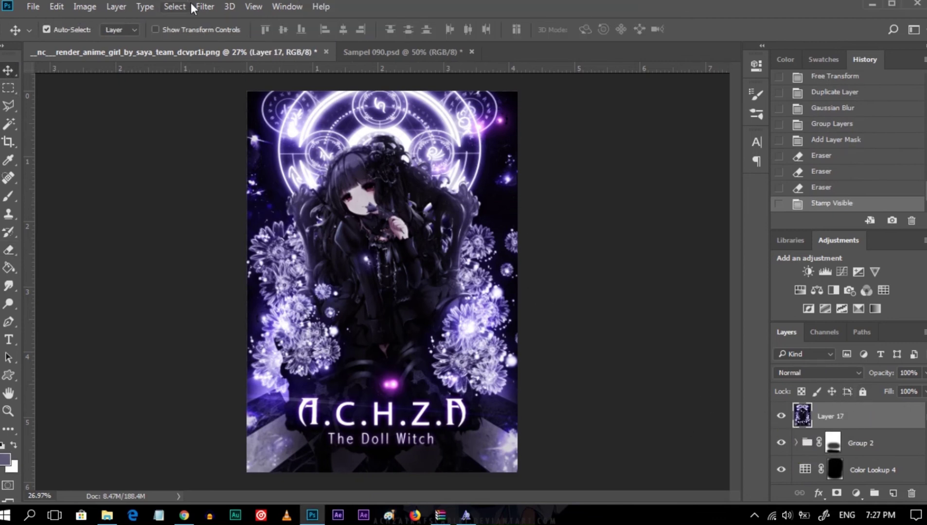
Apply a Camera Raw filter: Tint +40, Contrast +10, Whites +10, Clarity +16, Vibrance +5, plus slight lens distortion.
left_click(204, 6)
left_click(243, 86)
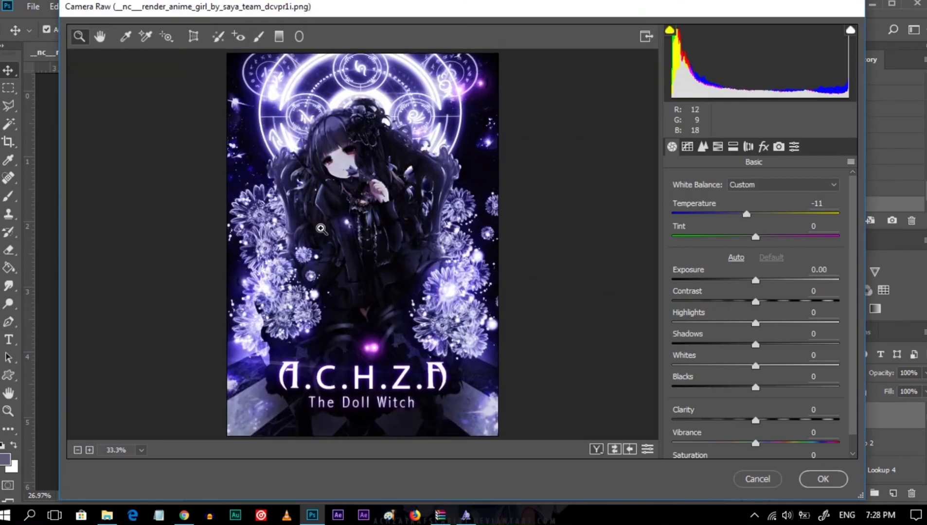
left_click(320, 229)
key("Down")
key("Down")
left_click(426, 196)
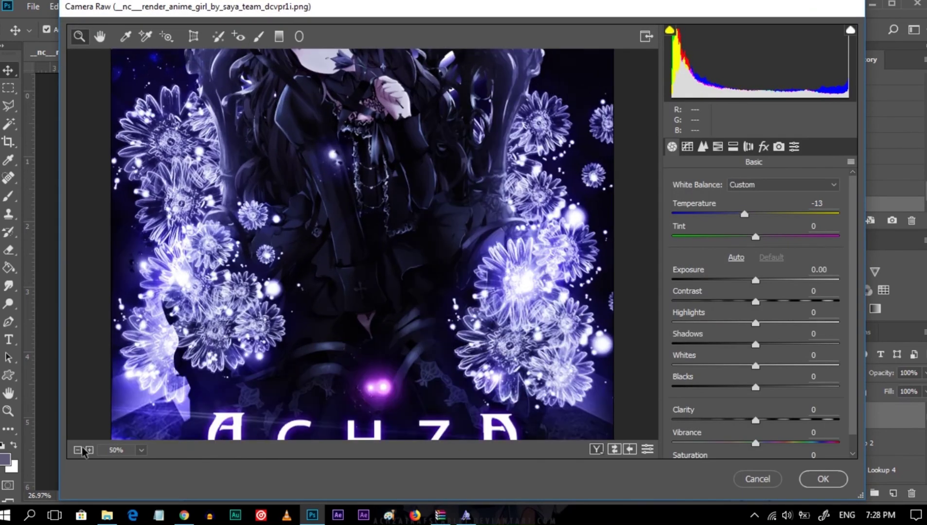
key("ctrl+minus")
key("ctrl+minus")
key("ctrl+minus")
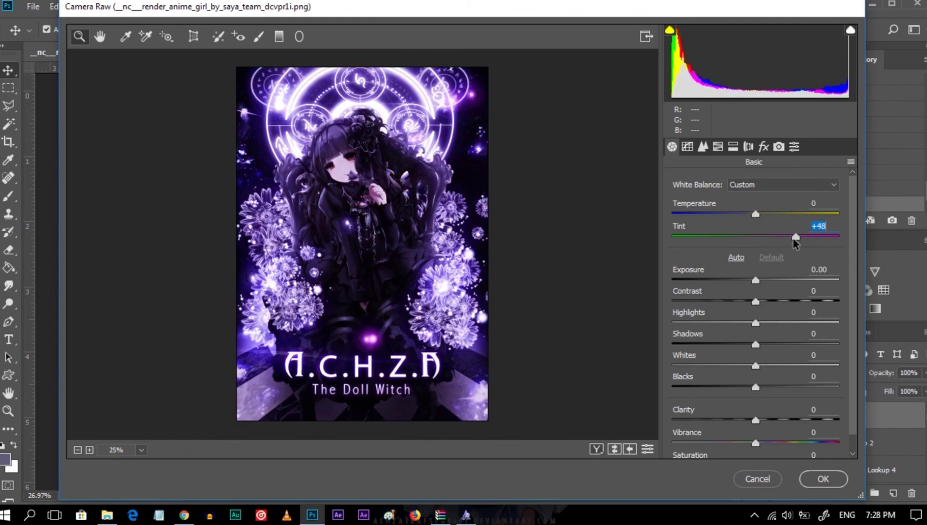
left_click_drag(755, 280, 727, 302)
double_click(748, 280)
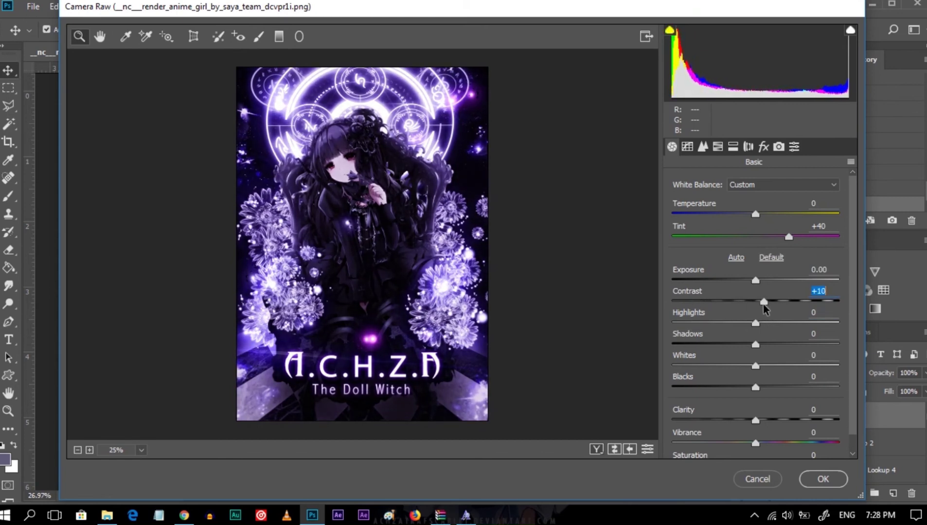
scroll(755, 373, "down", 1)
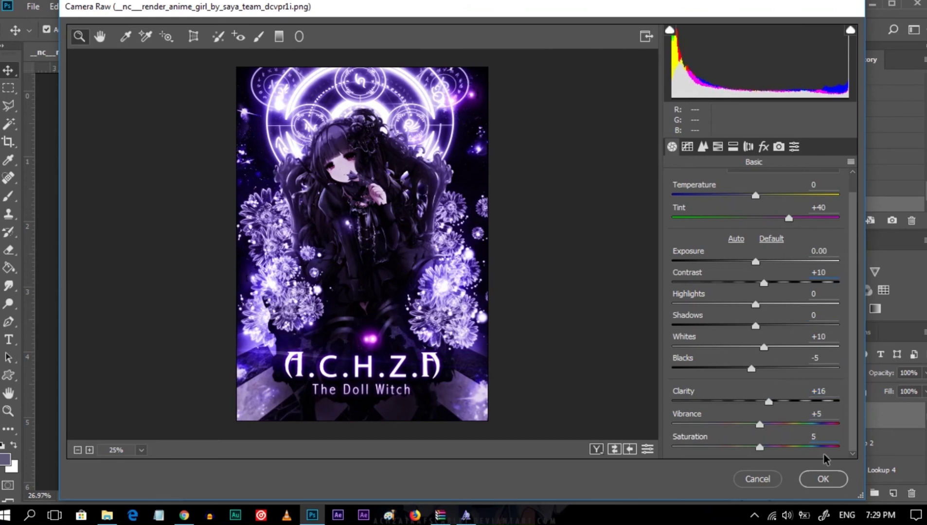
left_click(748, 147)
left_click_drag(755, 210, 757, 211)
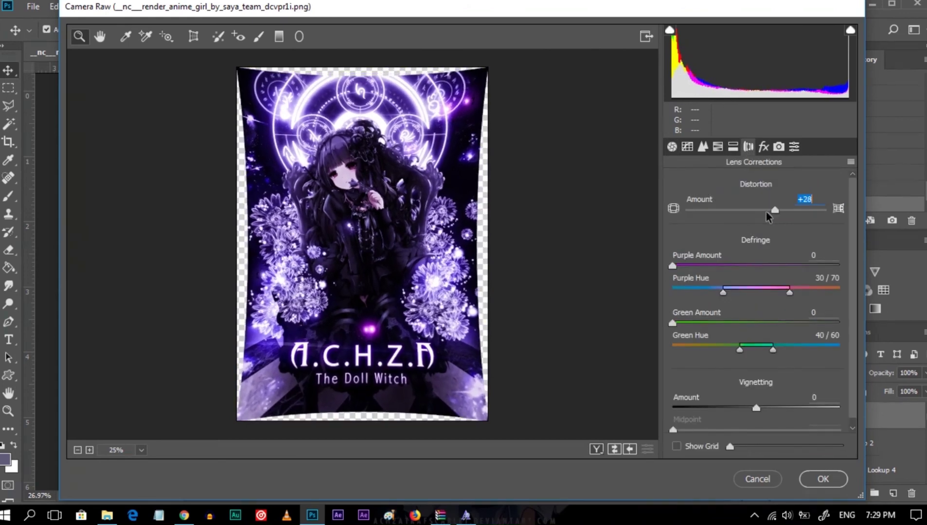
left_click(823, 479)
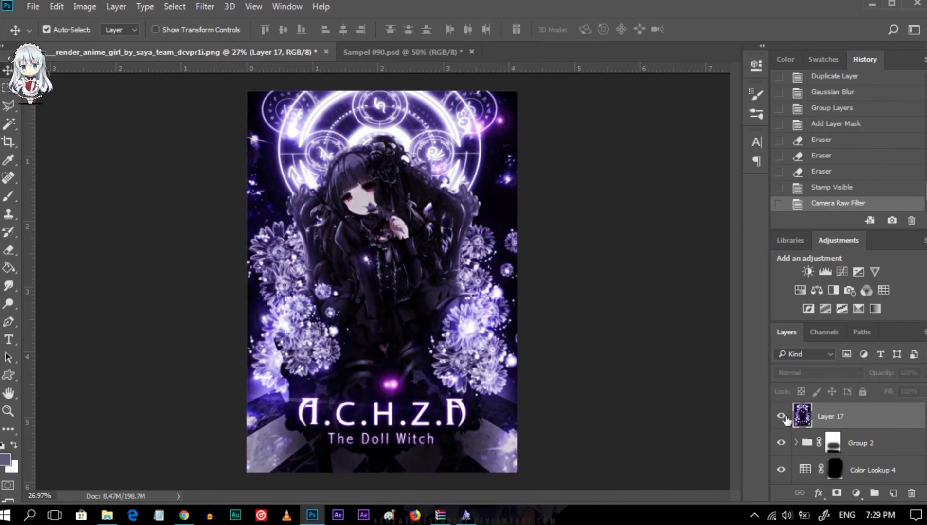
Scale the stamped Layer 17 up slightly and fit the poster on screen.
key("ctrl+t")
key("ctrl+0")
left_click_drag(492, 125, 495, 124)
key("ctrl+semicolon")
key("Return")
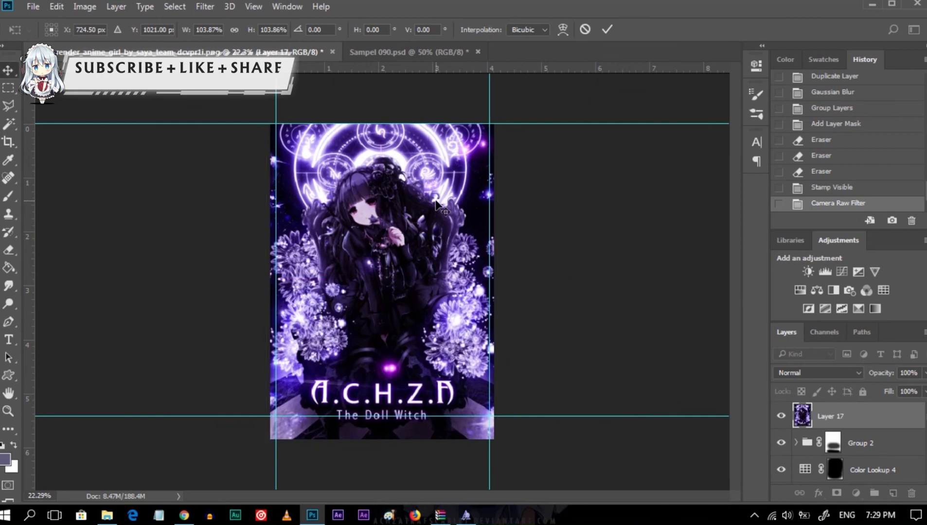
key("z")
right_click(415, 268)
left_click(449, 286)
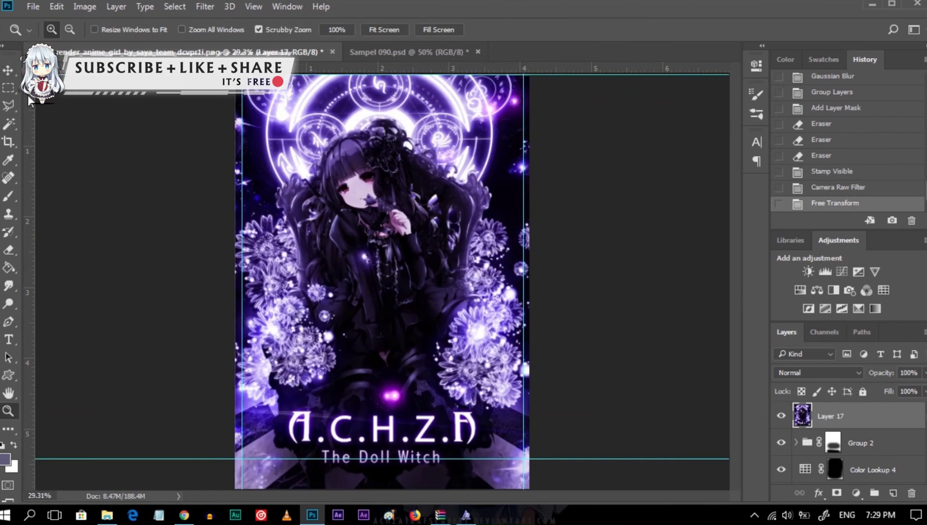
mouse_move(382, 299)
left_mouse_down()
mouse_move(356, 268)
mouse_move(280, 241)
left_mouse_up()
key("v")
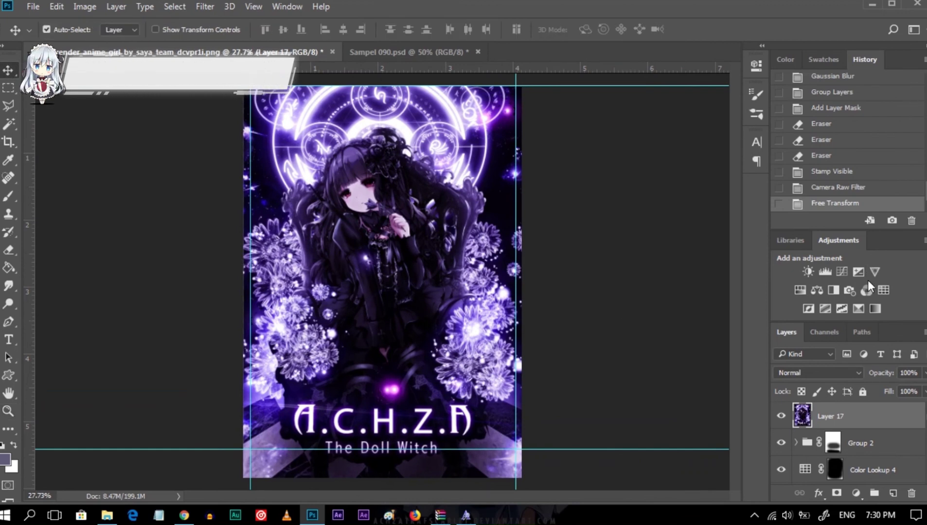
Add Selective Color: Magentas C-35 M-20 Y-45 K+28, Whites C+38 M+4.
left_click(859, 309)
left_click(632, 120)
left_click(614, 189)
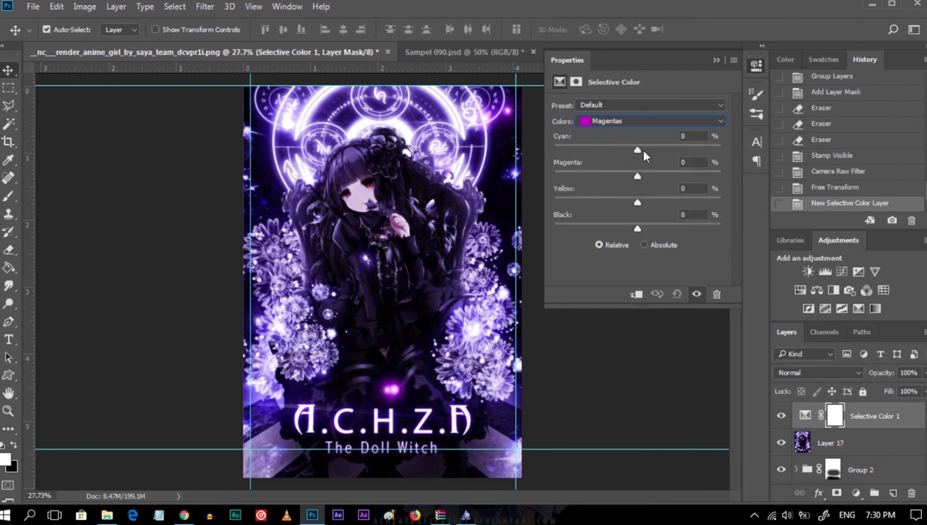
mouse_move(646, 150)
left_mouse_down()
mouse_move(624, 162)
mouse_move(622, 176)
mouse_move(655, 203)
mouse_move(660, 231)
left_mouse_up()
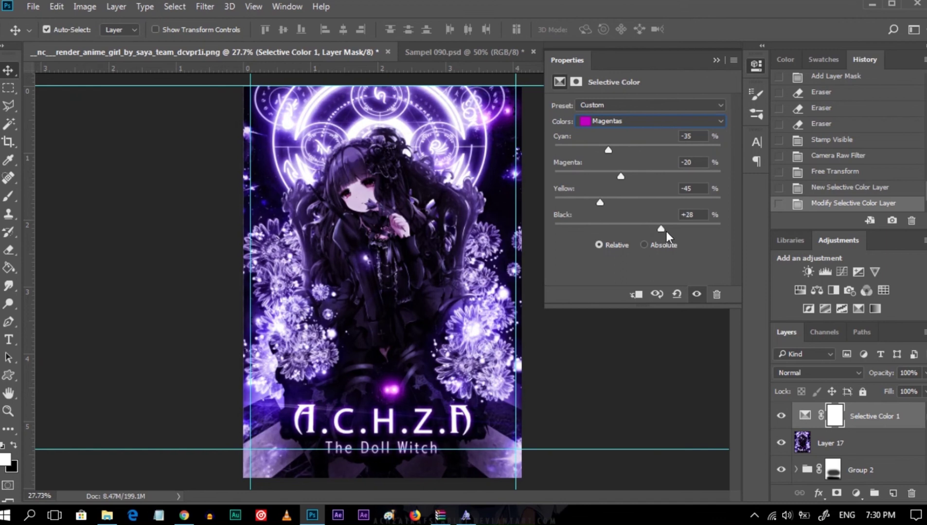
left_click(632, 121)
left_click(632, 202)
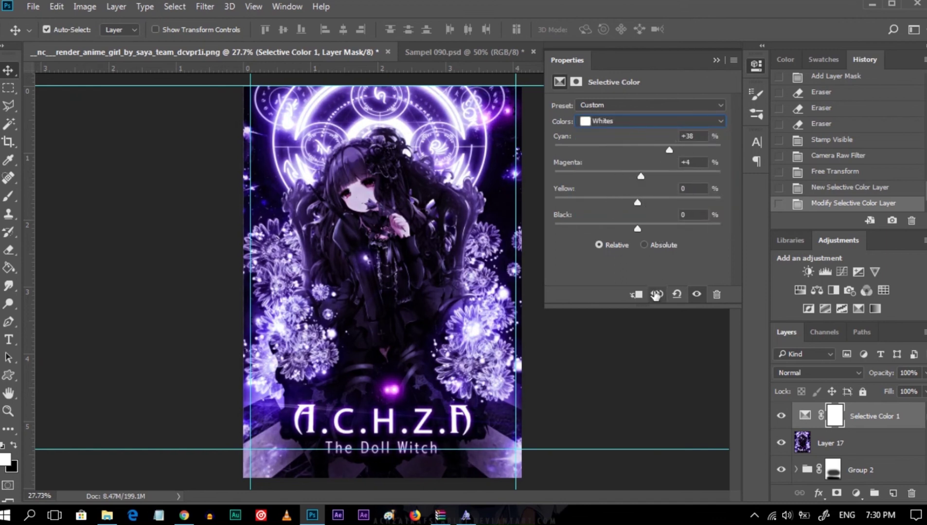
left_click(756, 65)
key("ctrl+Tab")
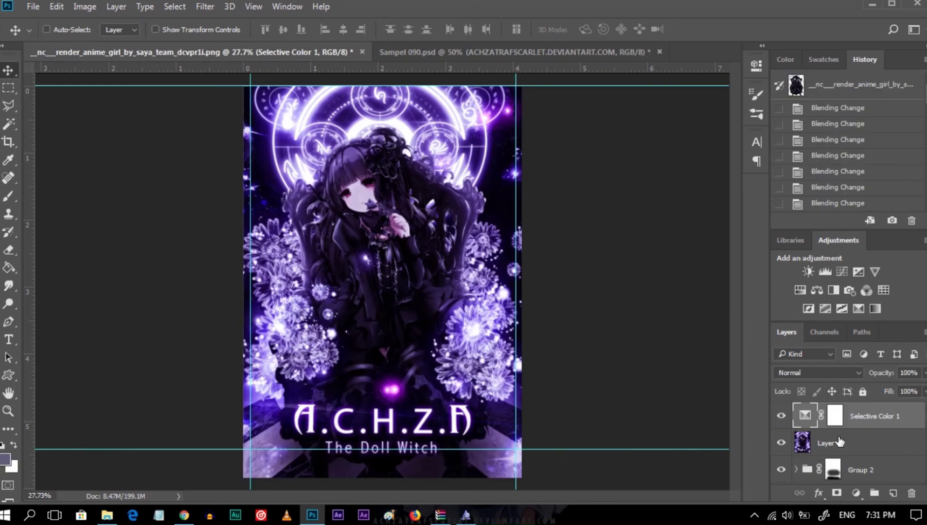
Enlarge the watermark text to about 254% and position it just beneath the title.
key("ctrl+t")
mouse_move(862, 430)
left_mouse_down()
mouse_move(421, 284)
mouse_move(478, 347)
left_mouse_up()
left_click_drag(449, 285, 411, 464)
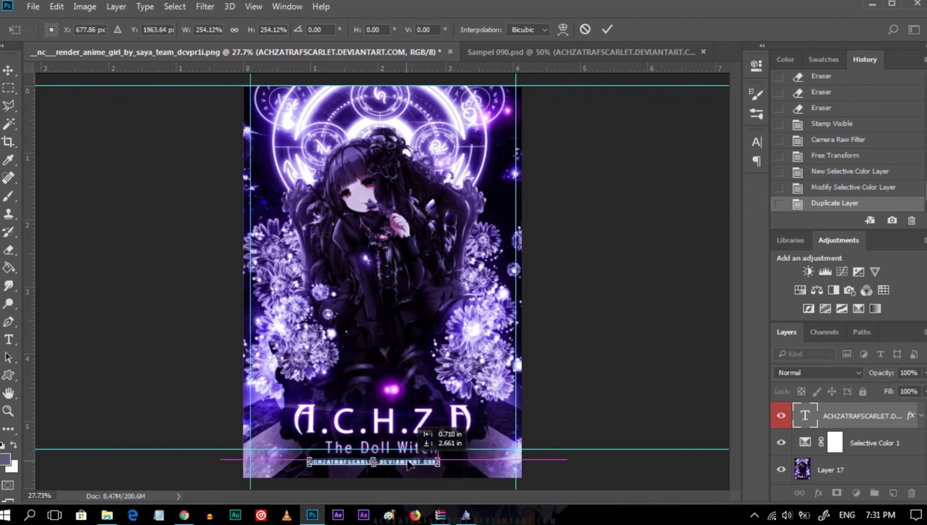
key("Return")
key("Up")
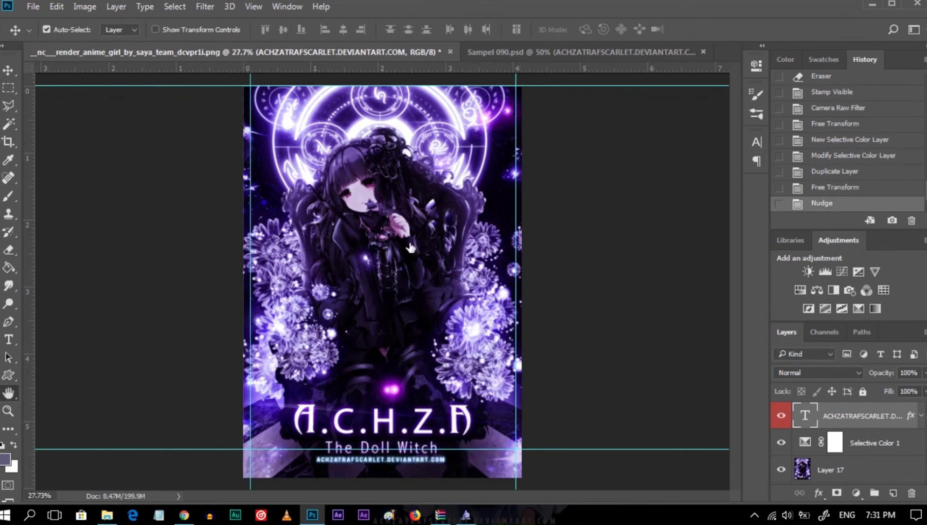
Give the watermark a purple-grey Outer Glow layer style.
double_click(863, 431)
left_click(312, 302)
left_click(502, 155)
left_click(583, 203)
left_click(854, 101)
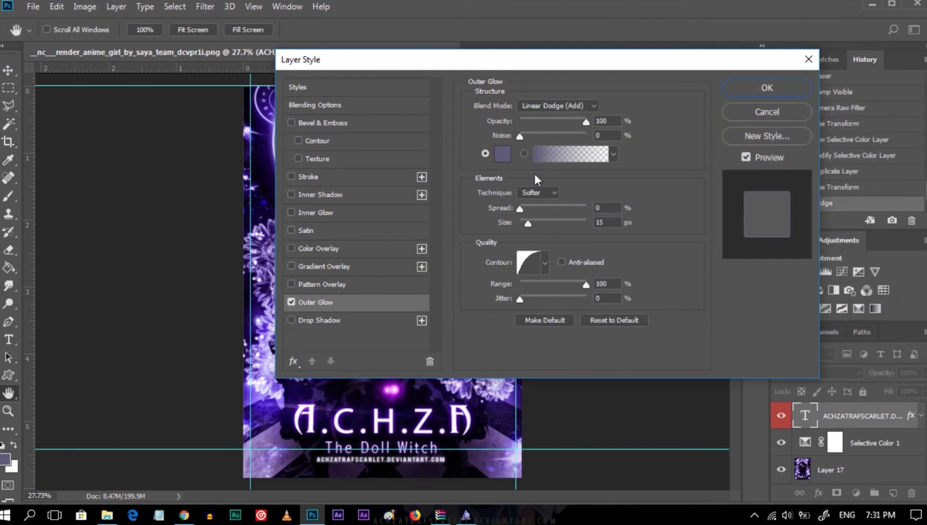
Set the watermark's outer glow contour to Linear and confirm it.
left_click(528, 262)
left_click(680, 83)
key("Return")
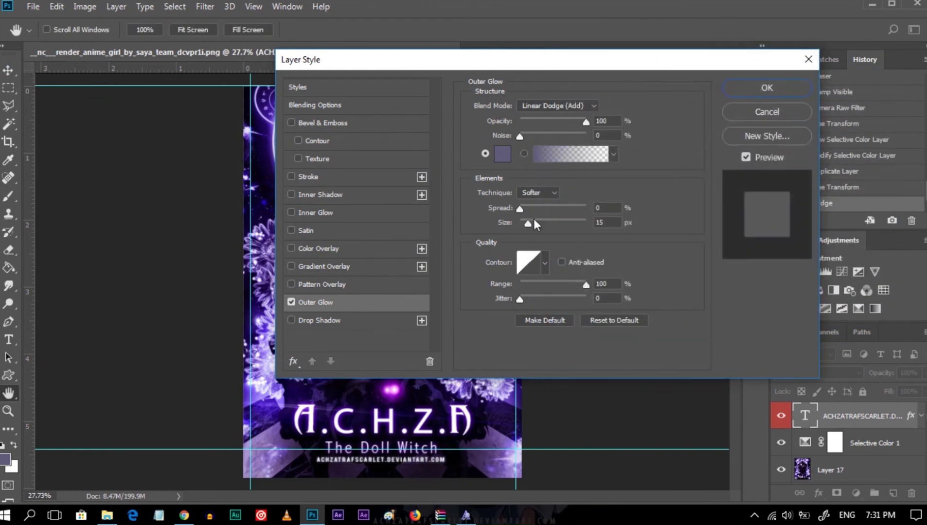
left_click(767, 88)
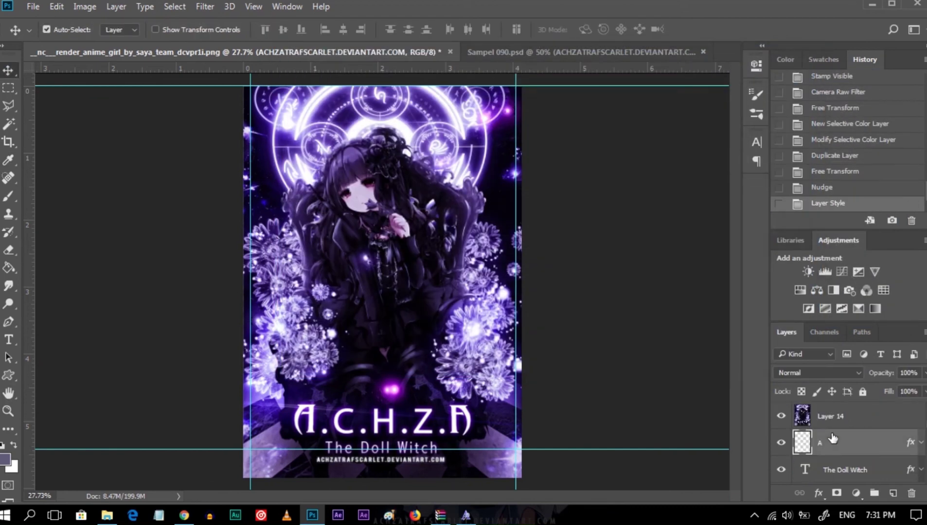
Check layer A's outer glow colour and close its styles unchanged.
double_click(863, 443)
left_click(315, 302)
left_click(502, 154)
left_click(856, 104)
left_click(767, 87)
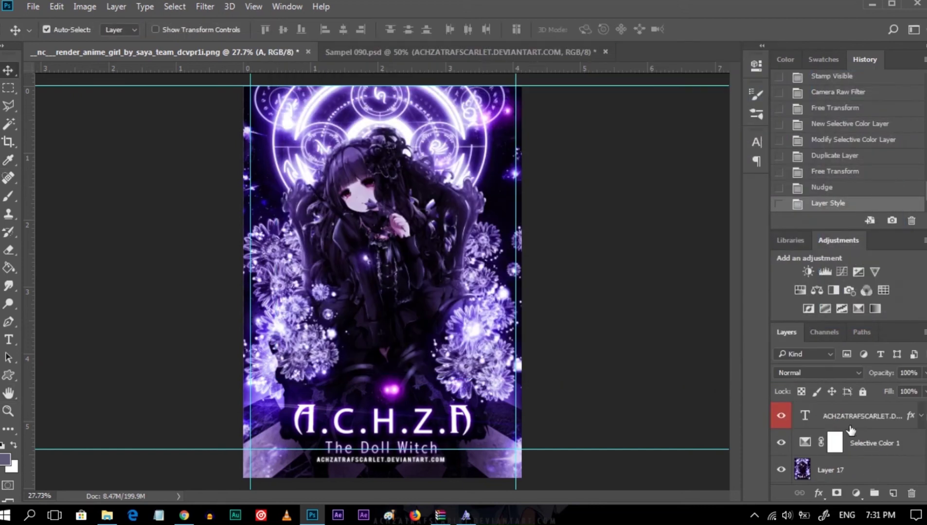
Give the watermark a purple outer glow with the Half Round contour.
double_click(864, 416)
left_click(315, 302)
left_click(502, 154)
left_click(855, 102)
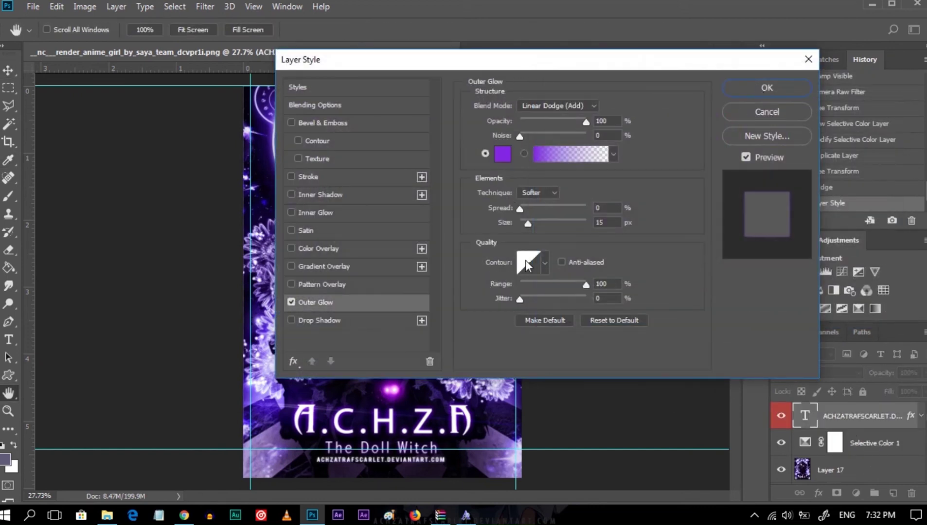
left_click(529, 263)
left_click(681, 81)
left_click(625, 184)
scroll(629, 83, "down", 2)
left_click(788, 82)
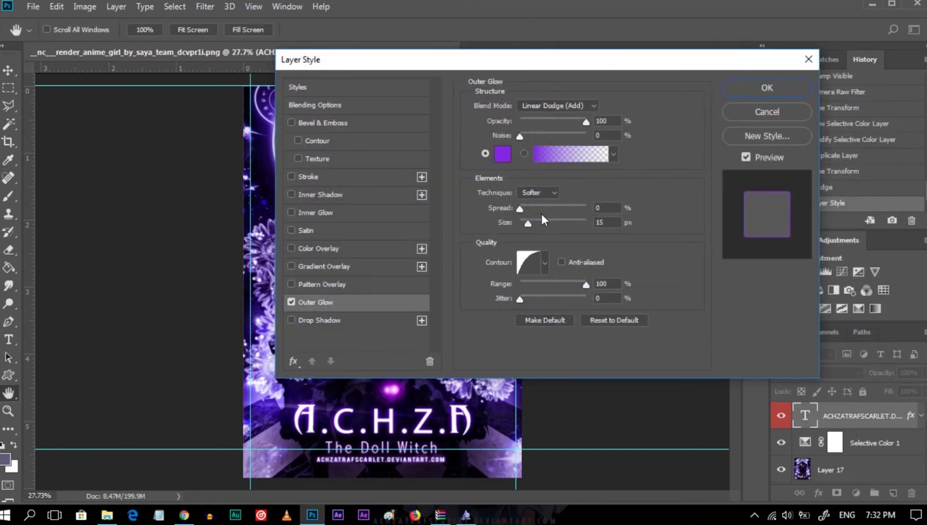
key("Return")
Shrink the watermark text with Free Transform and nudge it up.
key("ctrl+t")
left_click_drag(449, 475, 408, 468)
key("Return")
key("Up")
Reduce the watermark's outer glow size and opacity.
double_click(890, 427)
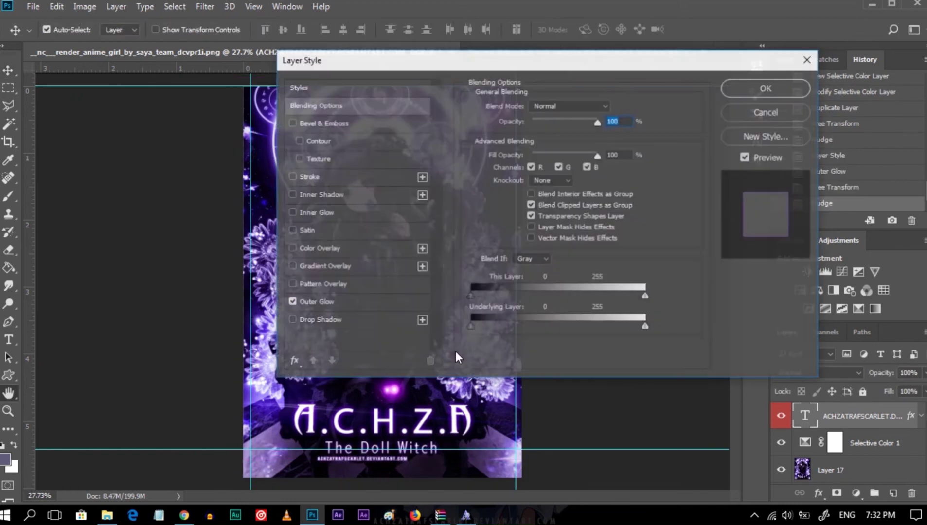
left_click_drag(523, 225, 517, 224)
left_click_drag(586, 121, 539, 121)
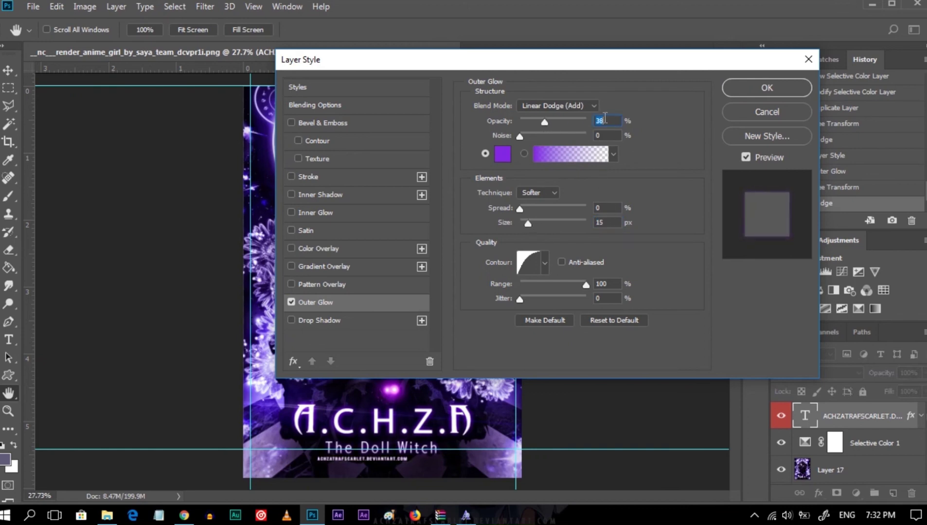
scroll(605, 116, "up", 20)
key("Return")
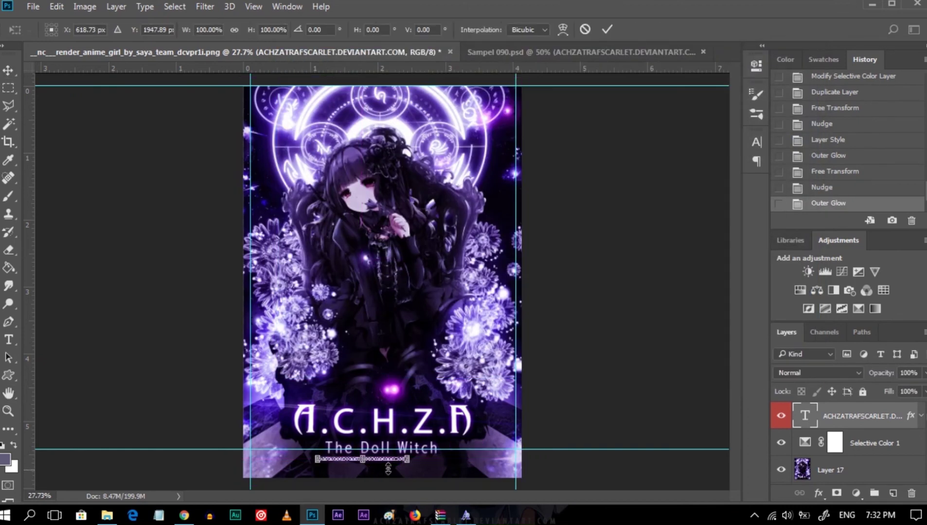
Move the watermark up closer to the title, then fit the poster on screen.
key("z")
left_click_drag(384, 325, 420, 325)
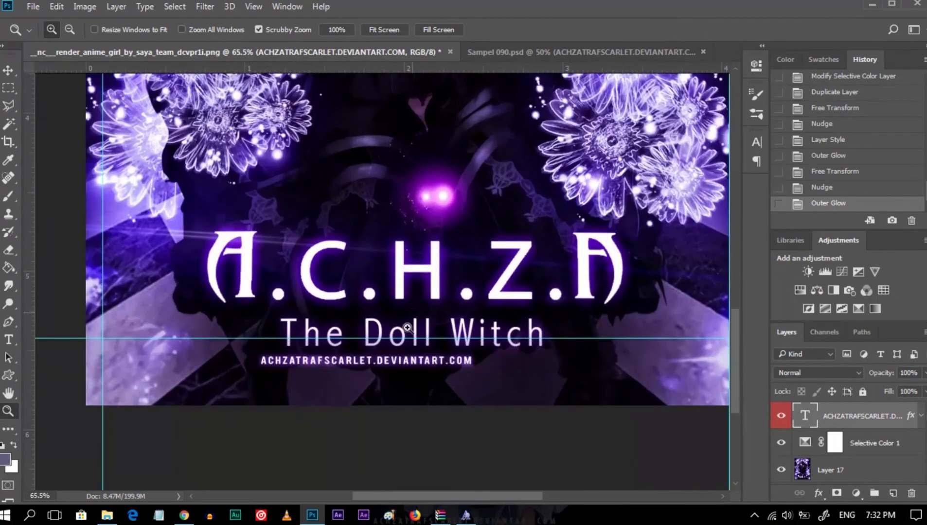
key("ctrl+t")
mouse_move(450, 377)
left_mouse_down()
mouse_move(449, 361)
mouse_move(450, 370)
left_mouse_up()
key("Return")
key("Up")
key("z")
left_click_drag(452, 232, 428, 232)
key("ctrl+0")
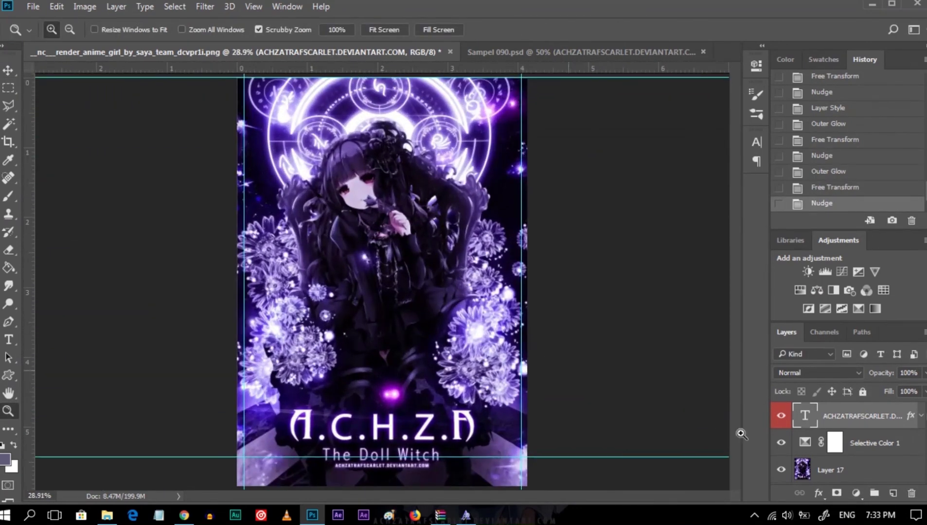
scroll(875, 468, "up", 3)
Review The Doll Witch glow, then set another text layer's glow contour to Linear.
double_click(876, 416)
left_click(315, 302)
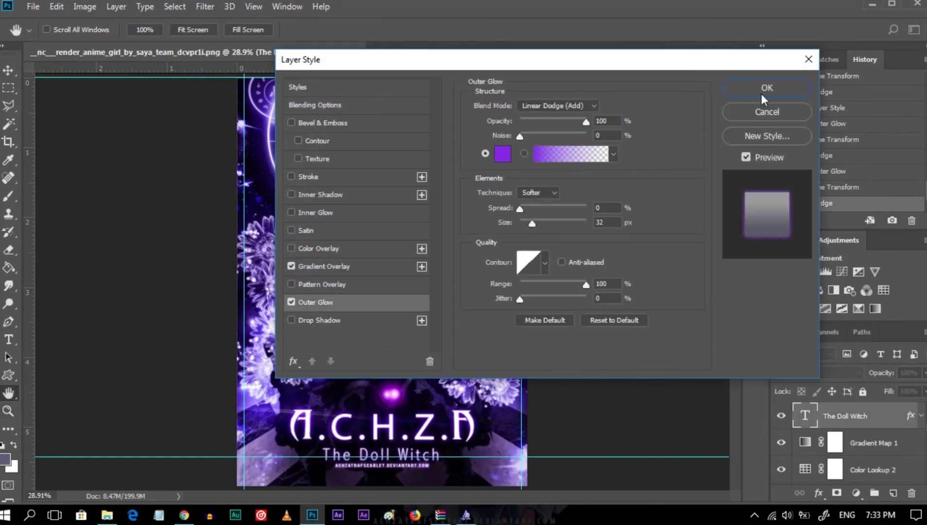
left_click(751, 90)
left_click(861, 415)
double_click(875, 416)
left_click(316, 302)
left_click(528, 263)
key("Return")
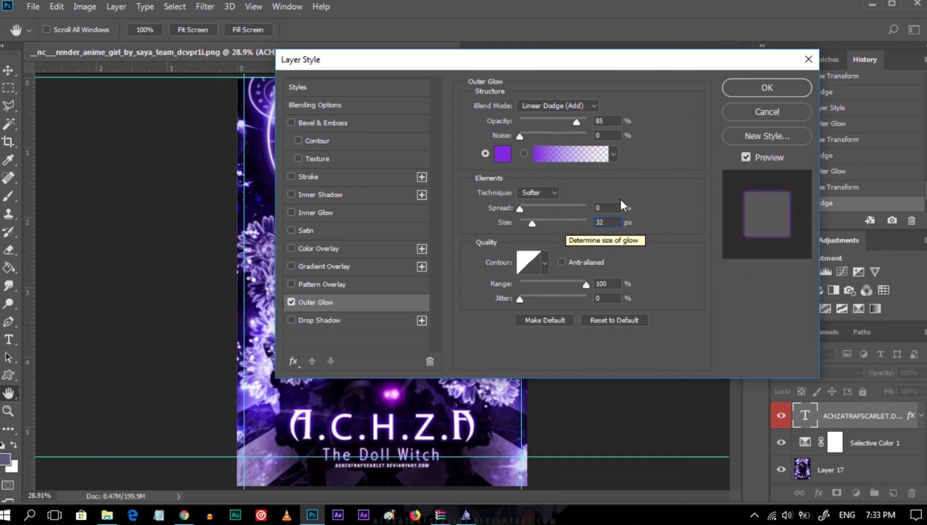
key("Escape")
Enable a gradient overlay on the watermark and review The Doll Witch's gradient overlay.
double_click(875, 416)
left_click(321, 385)
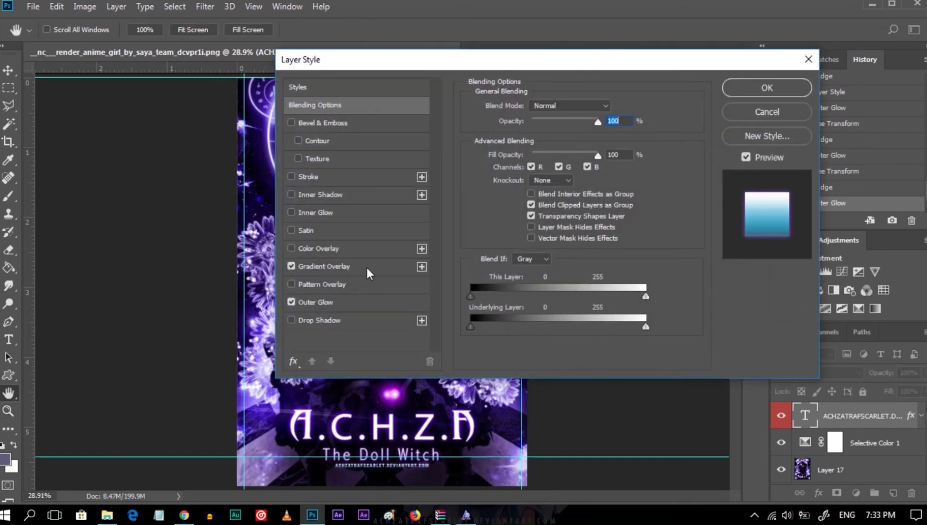
key("Return")
scroll(828, 463, "down", 3)
double_click(875, 470)
left_click(321, 266)
left_click(766, 88)
Set the watermark's gradient overlay to -90° with larger scale and lower opacity.
scroll(858, 423, "up", 3)
double_click(870, 416)
left_click(321, 266)
left_click(554, 138)
left_click(894, 110)
type("-90")
mouse_move(556, 200)
left_mouse_down()
mouse_move(585, 201)
mouse_move(536, 199)
left_mouse_up()
left_click_drag(595, 121, 552, 121)
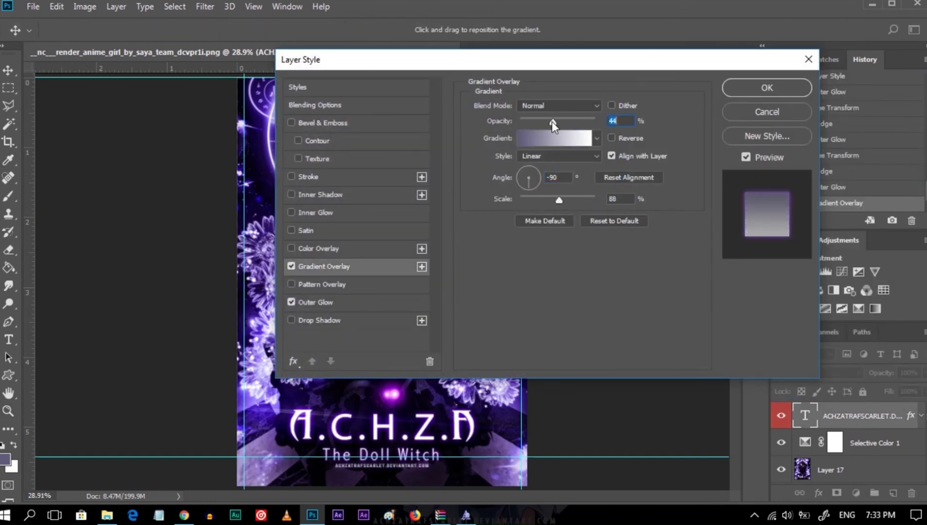
left_click(766, 88)
Zoom in to check the text, then hide the guides.
key("z")
left_click_drag(455, 461, 406, 358)
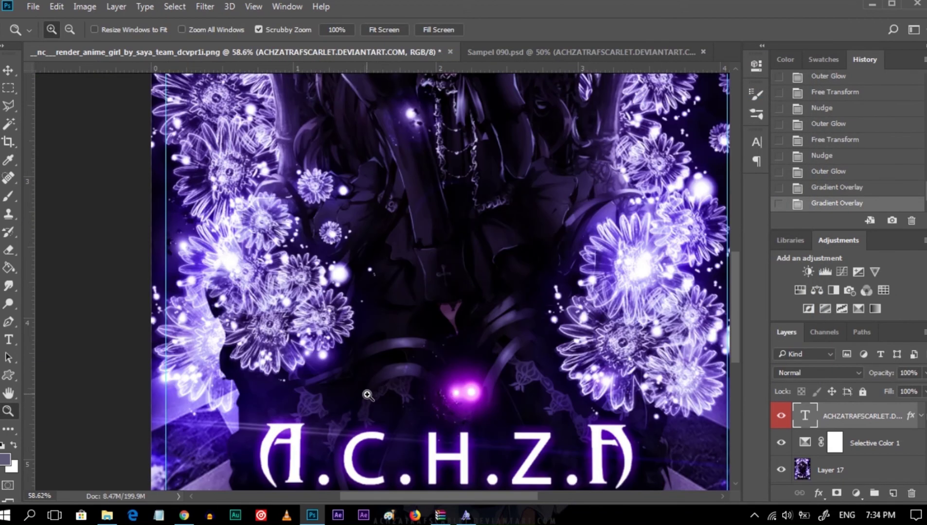
key("ctrl+semicolon")
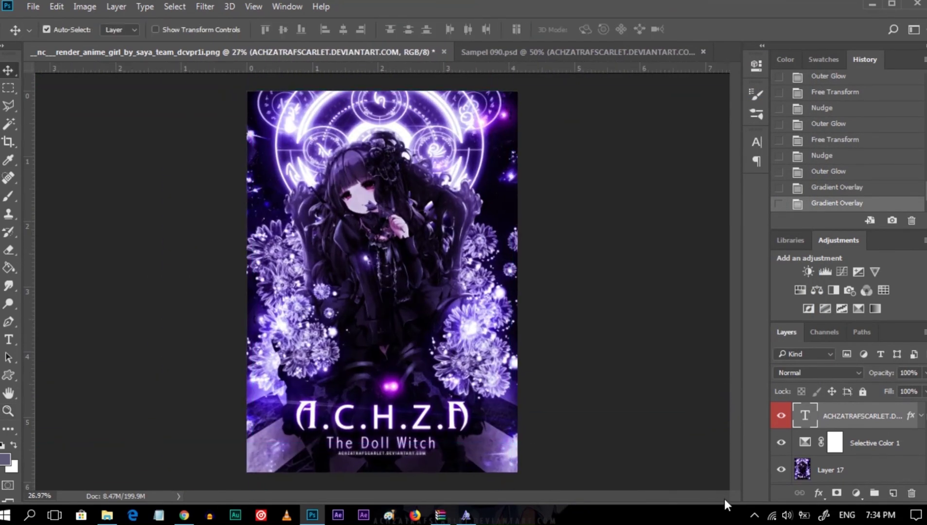
Try a Color Balance shifting midtones toward red and blue, then delete it.
key("ctrl+Tab")
key("ctrl+Tab")
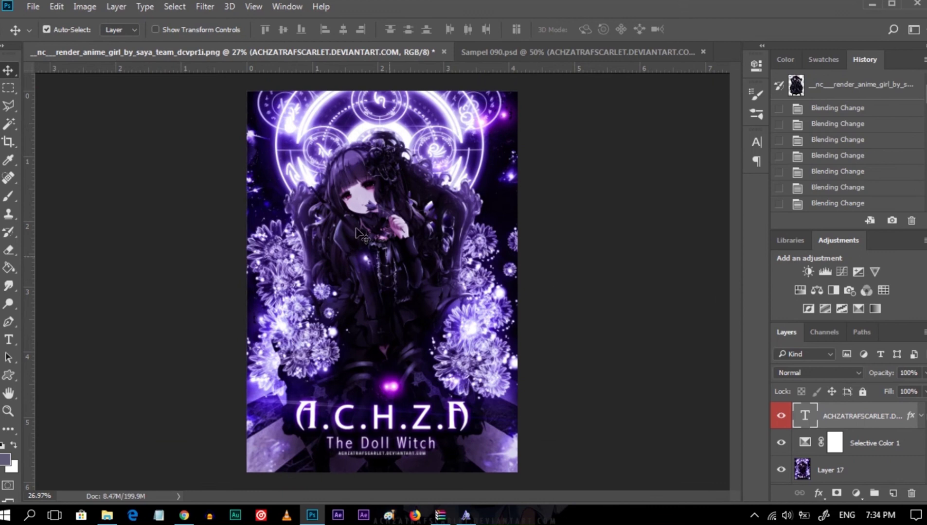
left_click(817, 291)
left_click_drag(614, 137, 617, 160)
left_click_drag(619, 183, 644, 183)
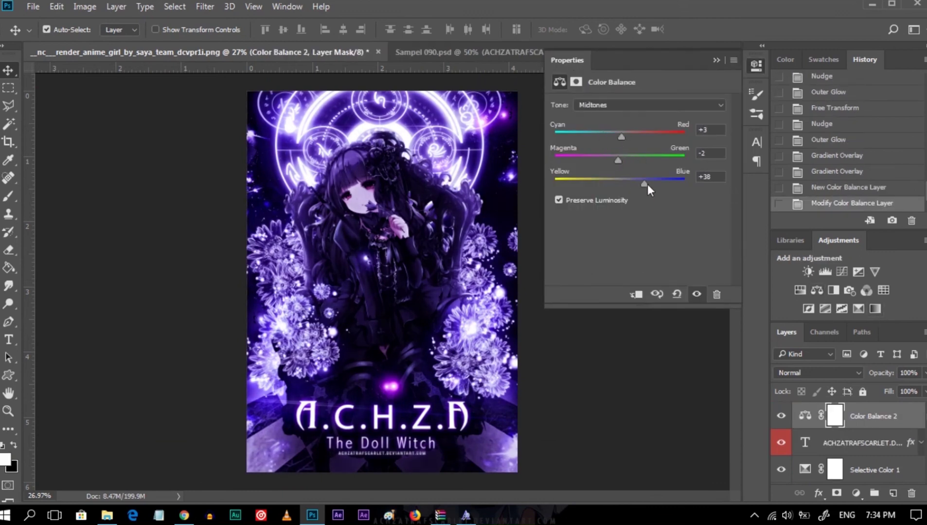
left_click(693, 293)
left_click(716, 294)
left_click(716, 60)
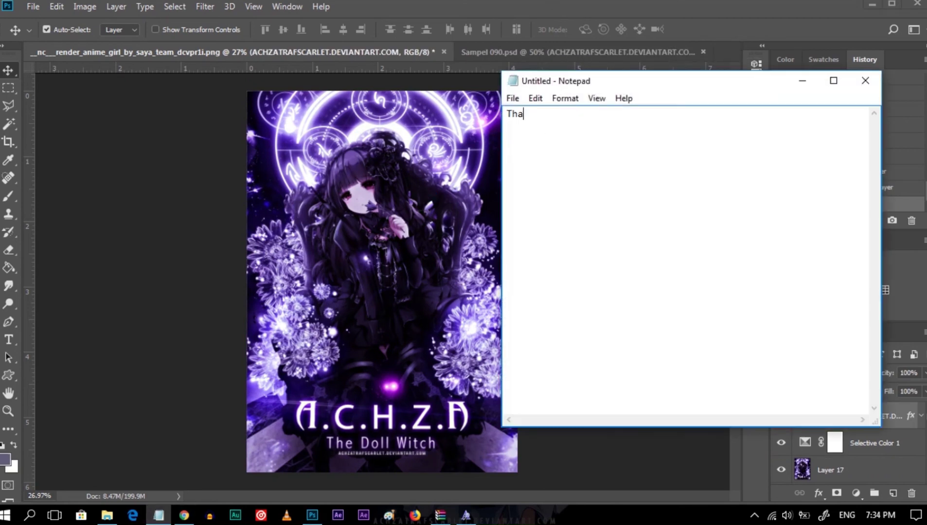
left_click(865, 80)
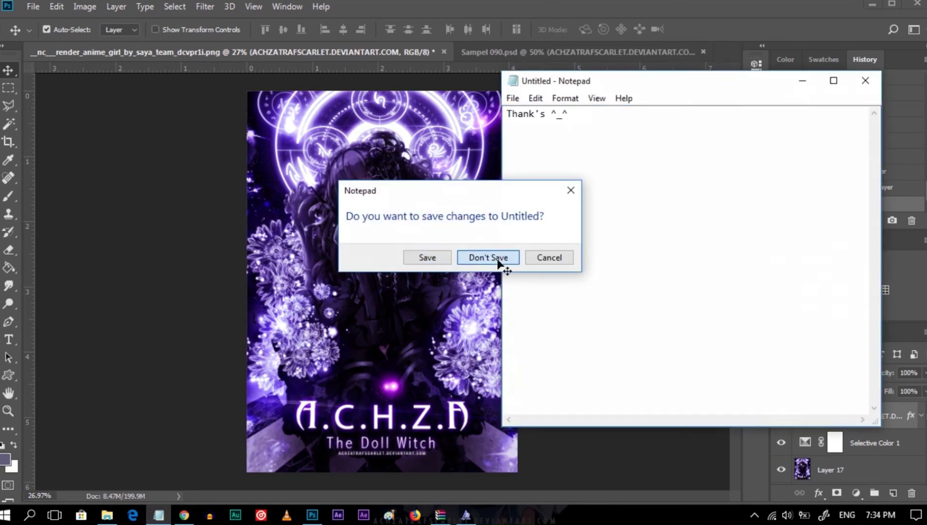
Add a Color Lookup adjustment using Bleach Bypass.look.
left_click(492, 258)
left_click(884, 291)
left_click(691, 104)
left_click(686, 156)
scroll(691, 106, "down", 9)
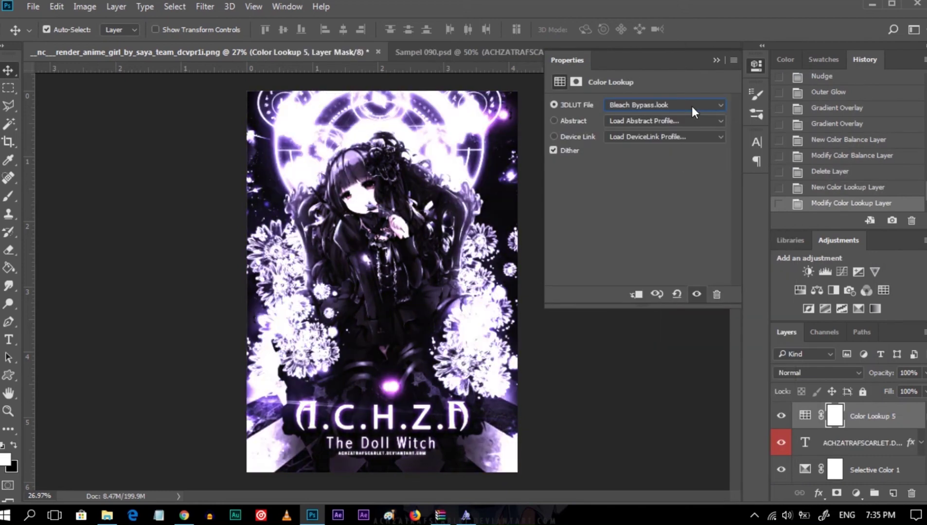
Draw a diagonal Polygonal Lasso selection over the poster's left side on the Color Lookup layer.
left_click(716, 59)
left_click(805, 415)
key("l")
left_click(529, 76)
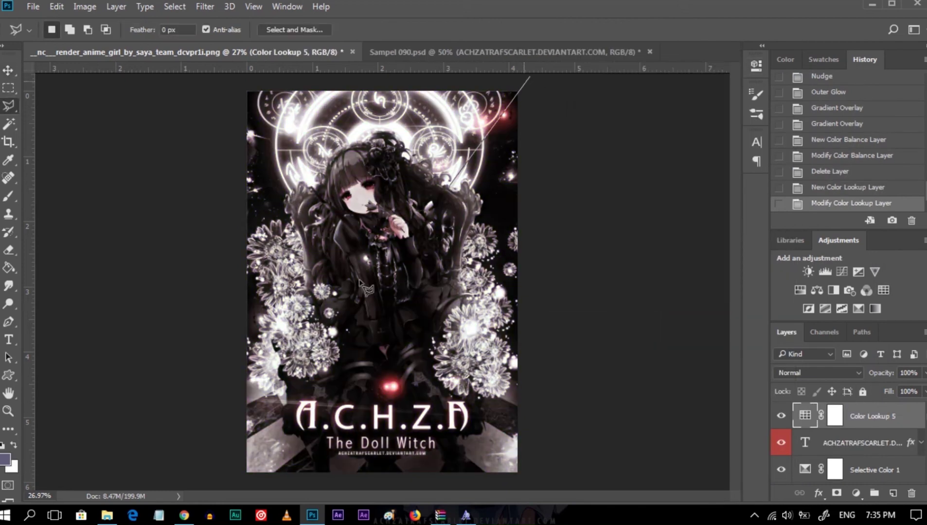
left_click(233, 491)
left_click(528, 77)
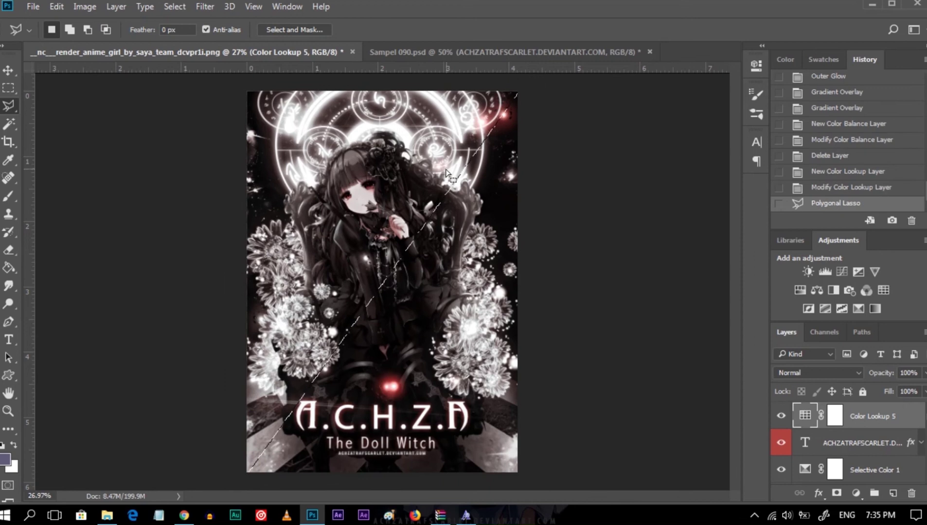
Erase the Color Lookup mask inside the selection with a large 100% eraser.
key("e")
key("0")
key("bracketright")
key("bracketright")
key("bracketright")
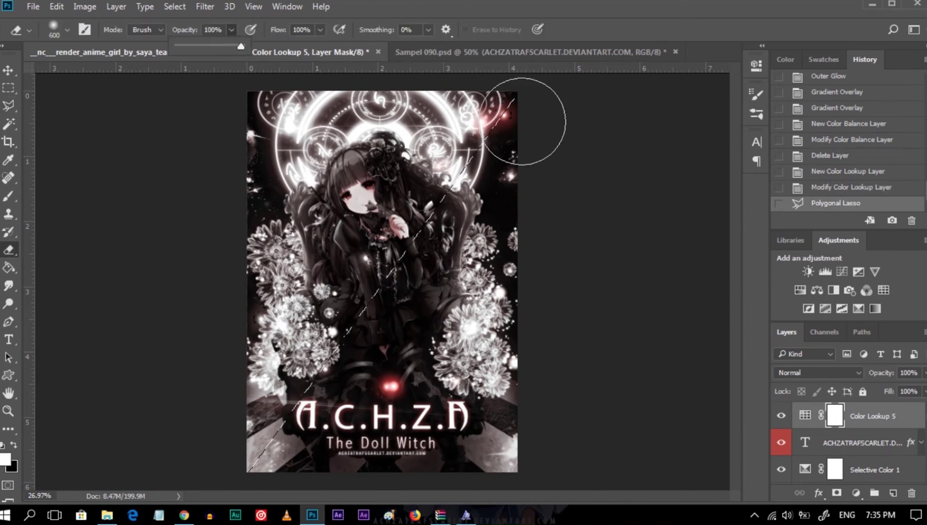
mouse_move(490, 93)
left_mouse_down()
mouse_move(249, 281)
mouse_move(433, 98)
left_mouse_up()
left_click(259, 433)
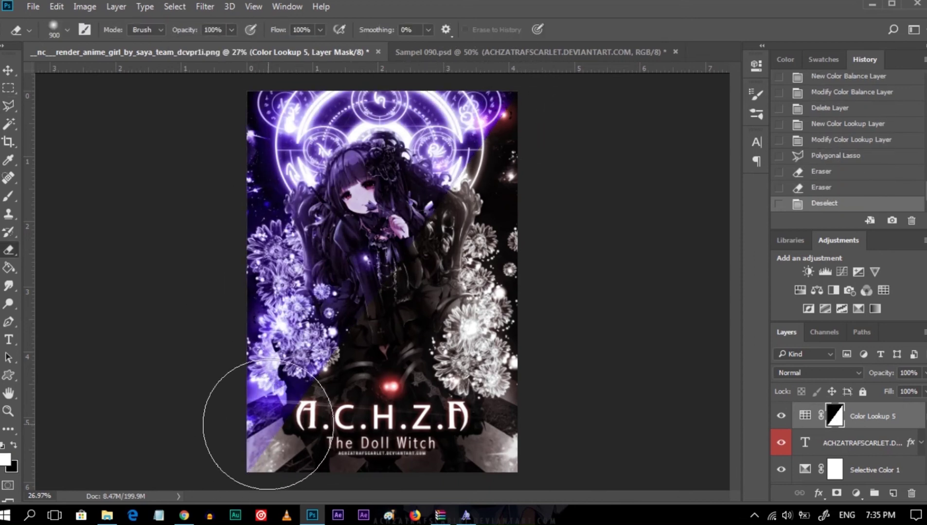